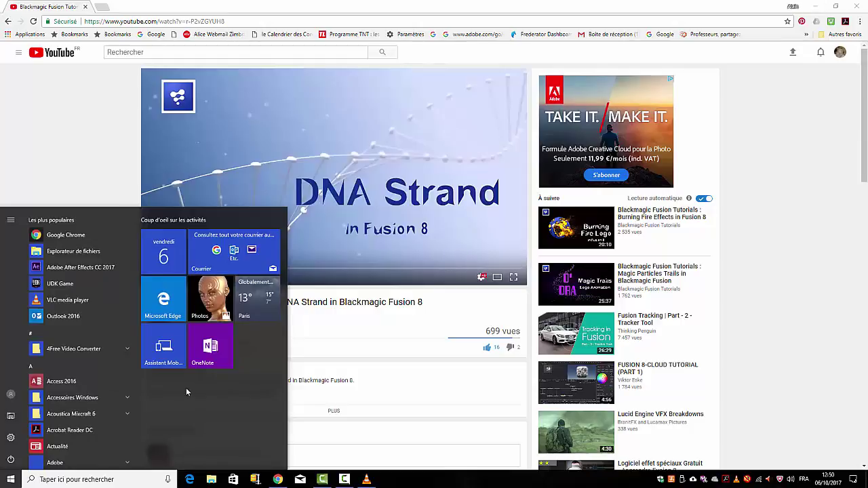
Launch Fusion 8 from the Blackmagic Design group of installed programs.
scroll(68, 353, "down", 3)
scroll(82, 362, "down", 7)
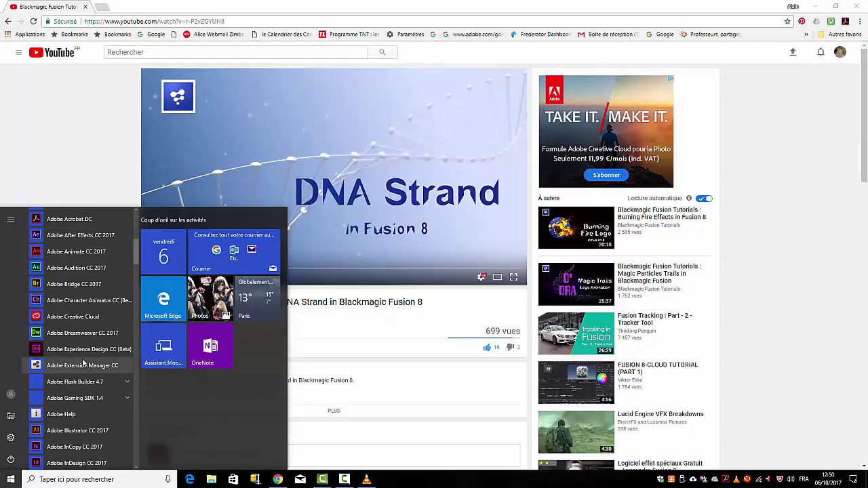
scroll(83, 364, "down", 3)
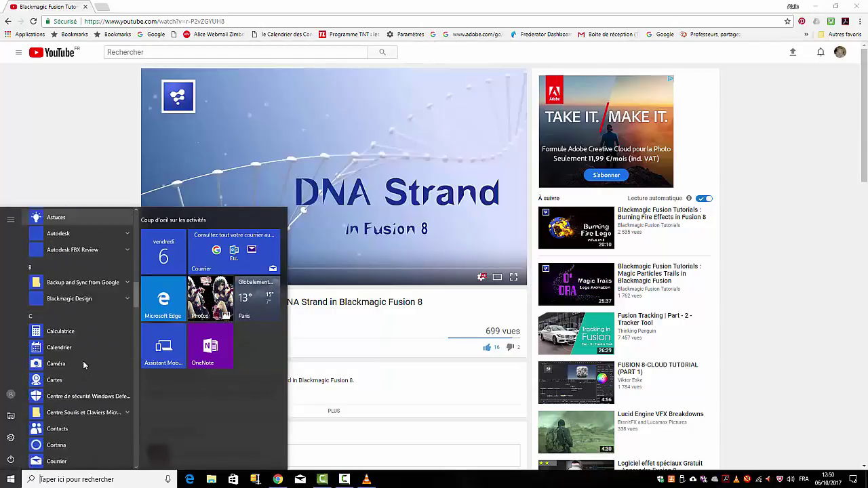
left_click(69, 283)
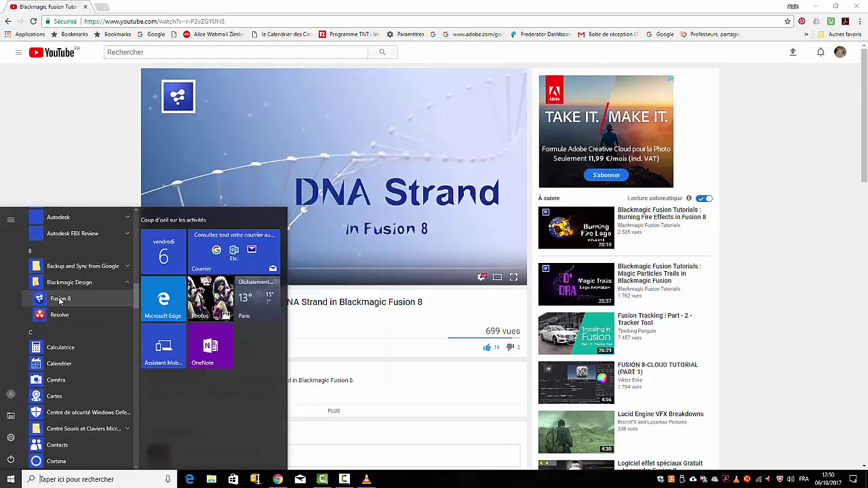
left_click(442, 410)
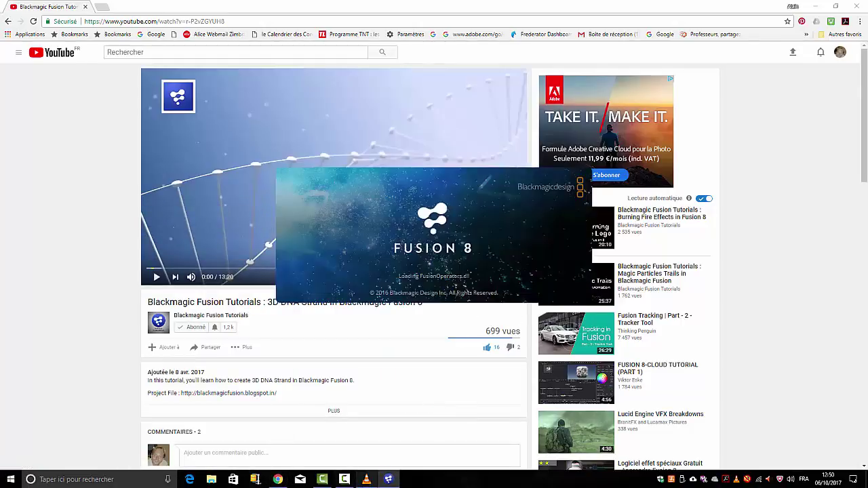
Switch to VLC and play the reference video adn2mov.mov to examine the DNA strand animation.
left_click(366, 479)
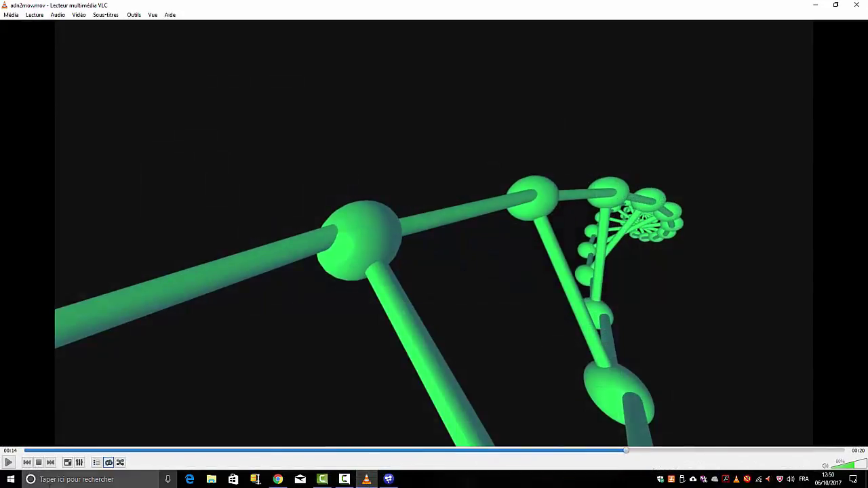
left_click(9, 463)
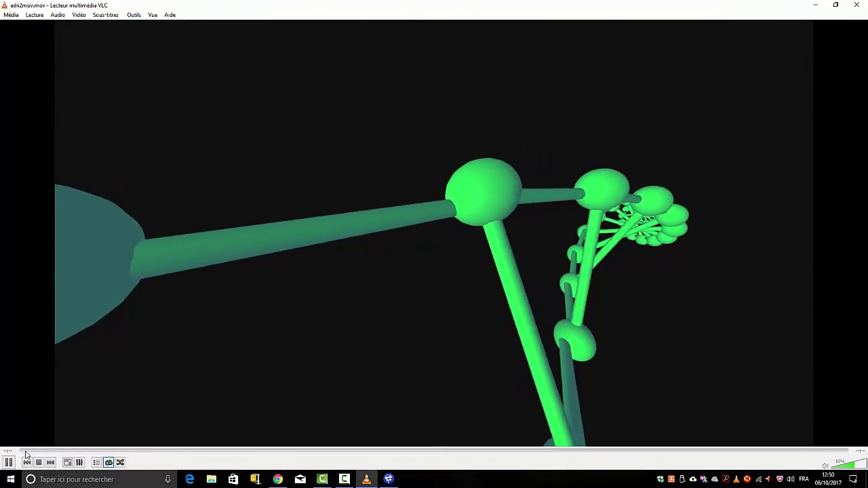
left_click(857, 6)
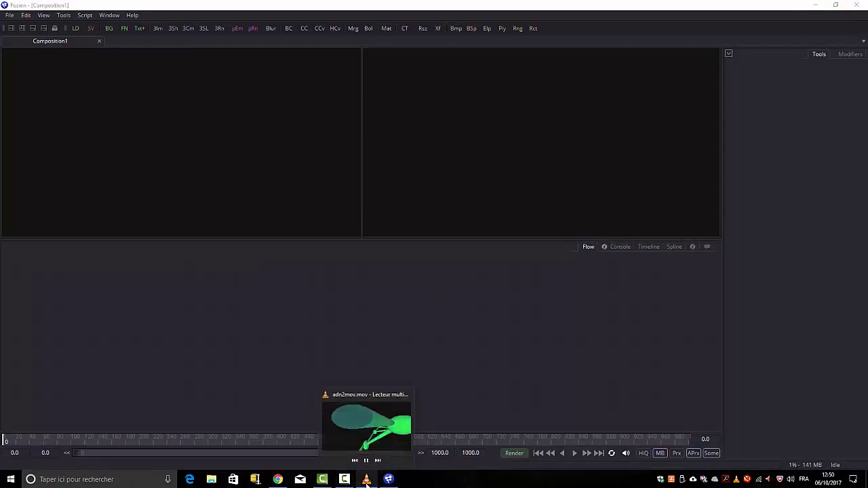
Close the VLC and Google Chrome windows, leaving Fusion open.
right_click(367, 481)
left_click(347, 460)
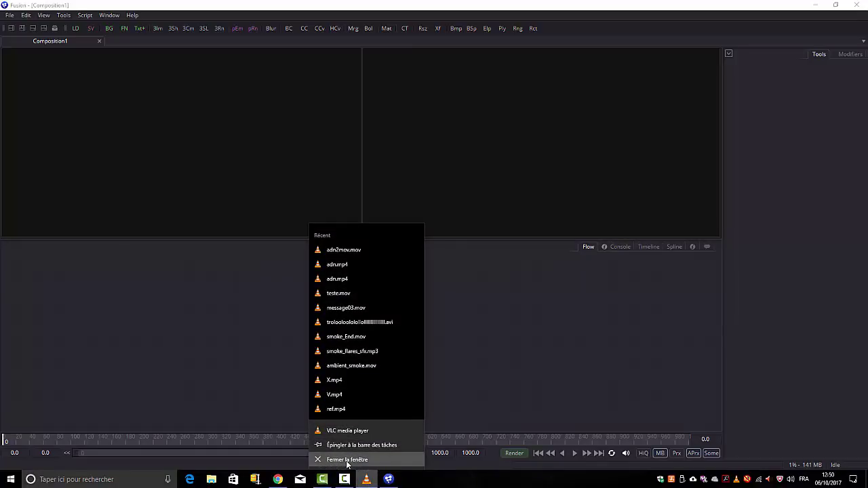
right_click(278, 479)
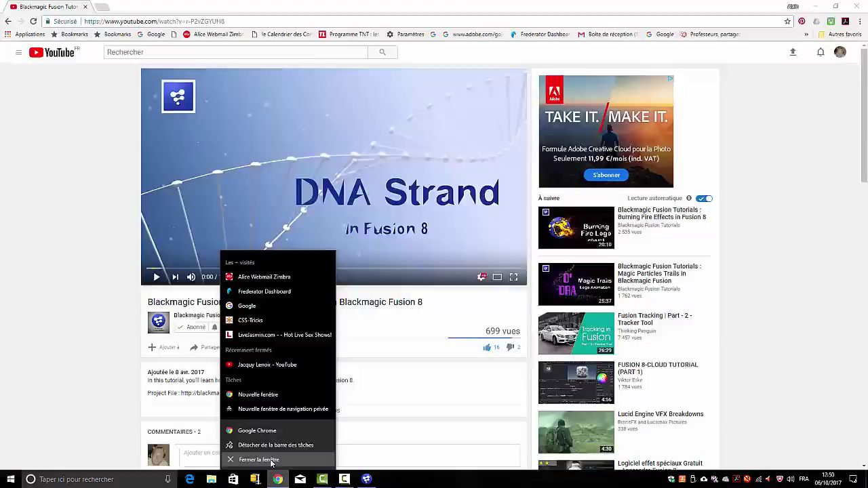
left_click(271, 460)
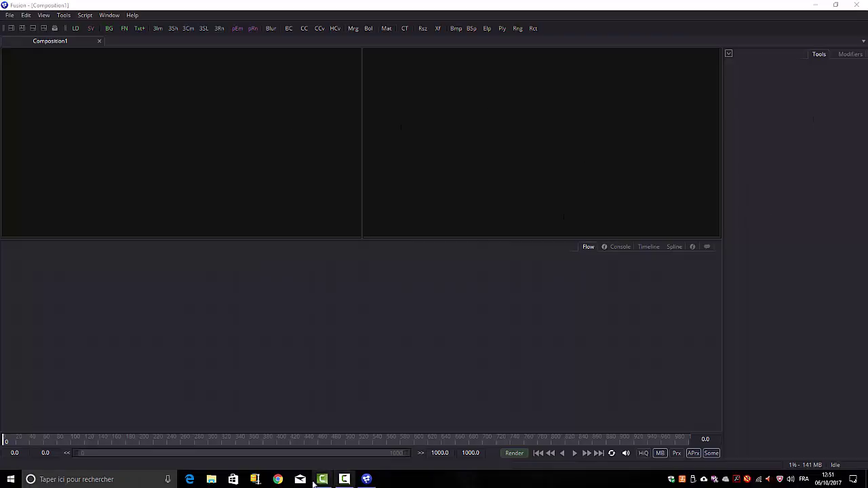
Open the preferences and bring up the 3D View settings of Composition1.
left_click(8, 16)
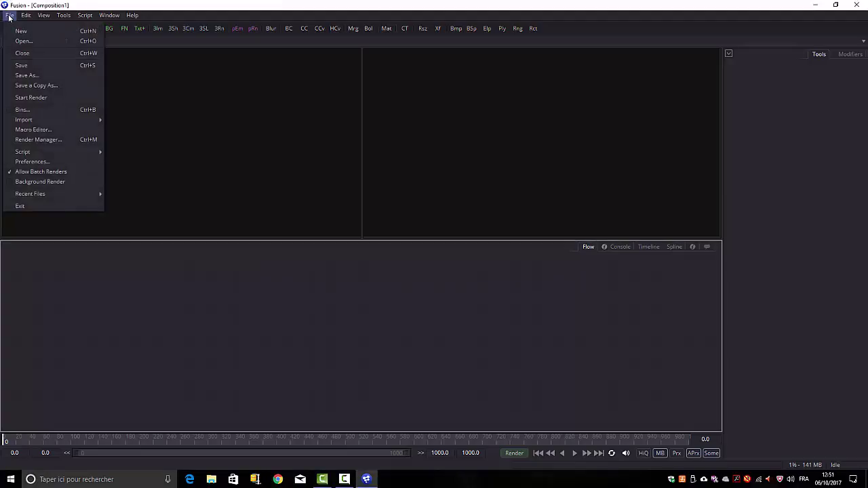
left_click(39, 162)
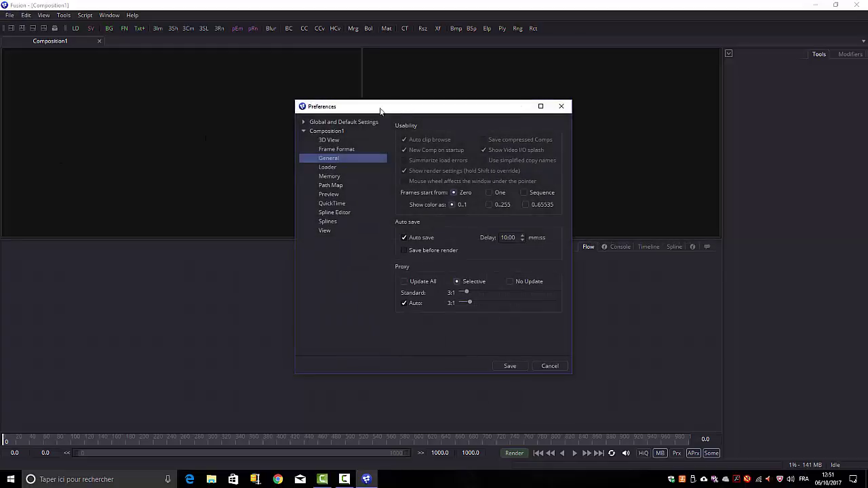
left_click(304, 131)
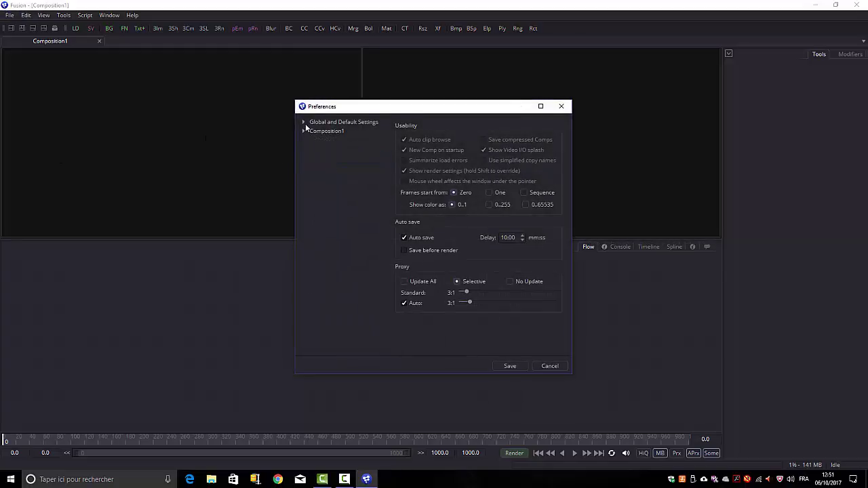
left_click(302, 122)
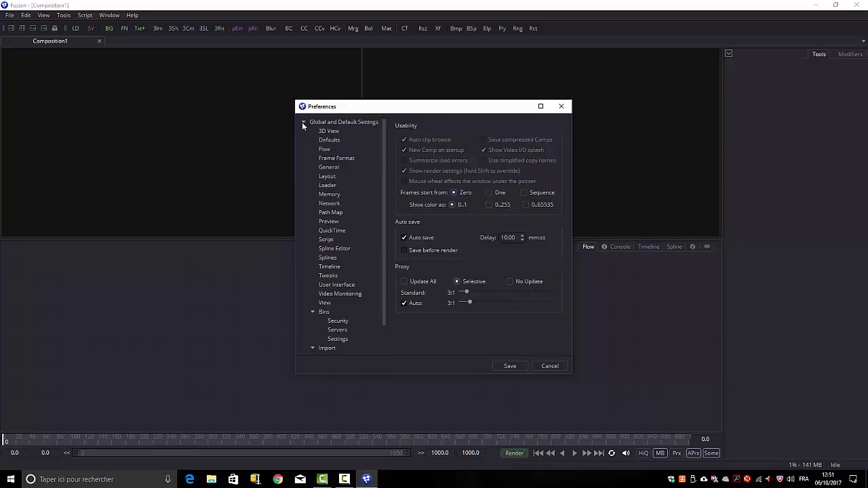
left_click(303, 122)
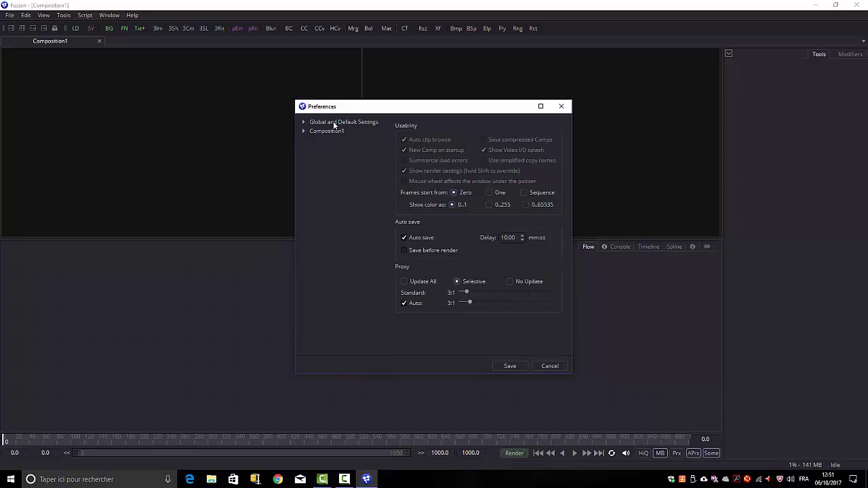
left_click(303, 131)
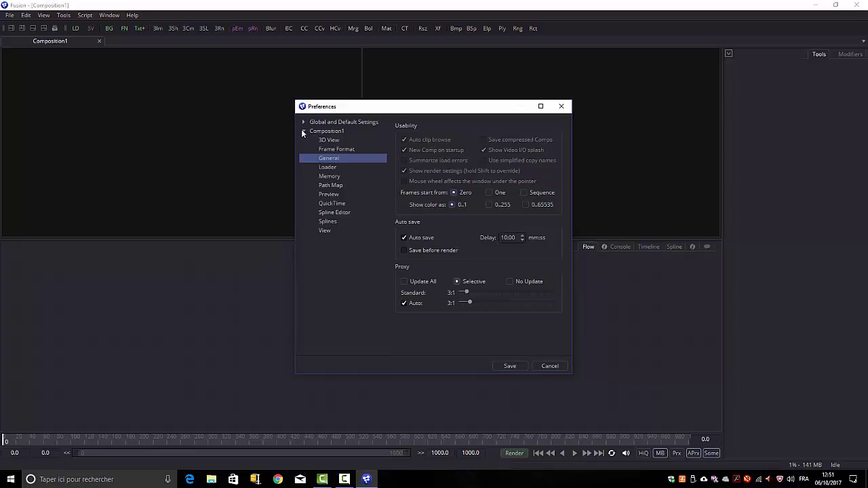
left_click(335, 141)
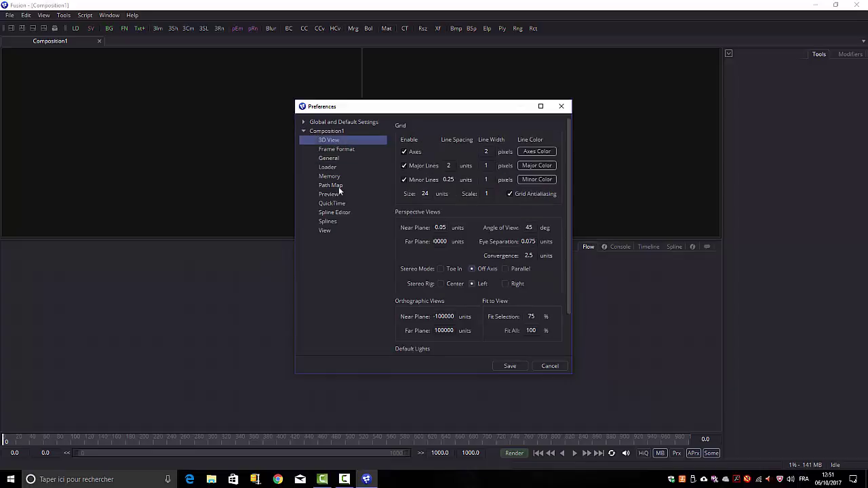
Set the frame rate to 25 frames/sec in Composition1's Frame Format preferences.
left_click(332, 150)
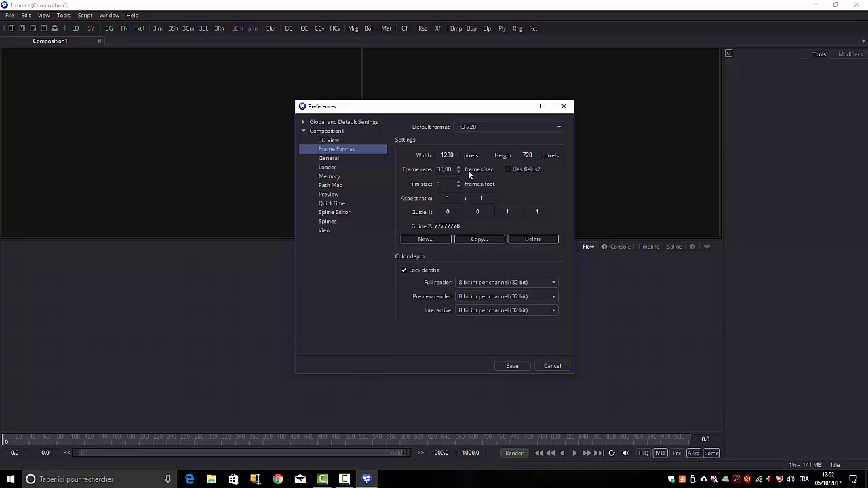
left_click(449, 169)
left_click_drag(453, 170, 436, 169)
type("25")
Examine the color depth choices available for the full render, leaving the selection as is.
left_click(552, 282)
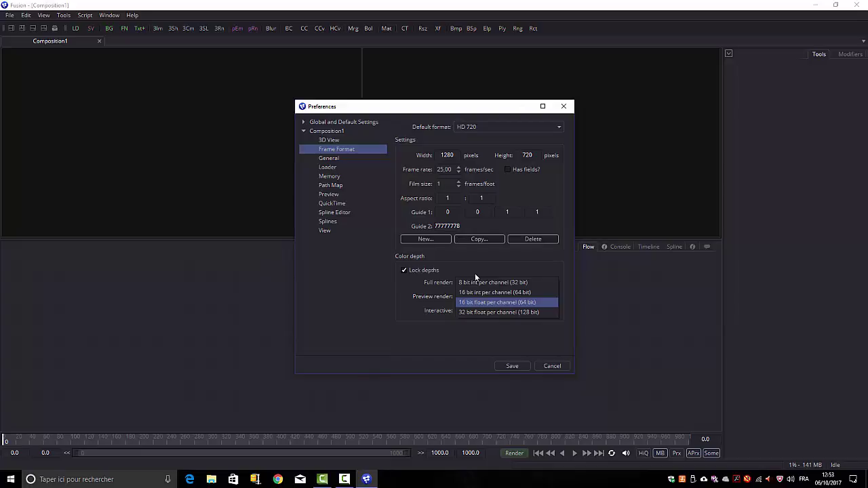
left_click(552, 265)
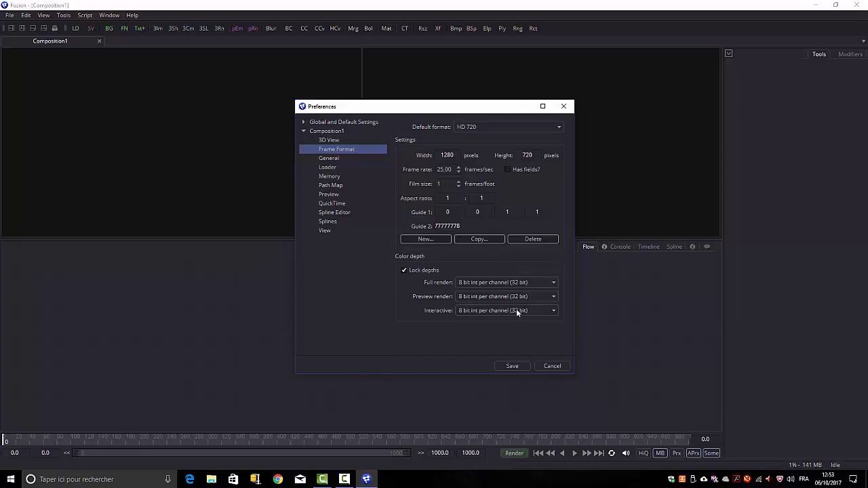
left_click(553, 282)
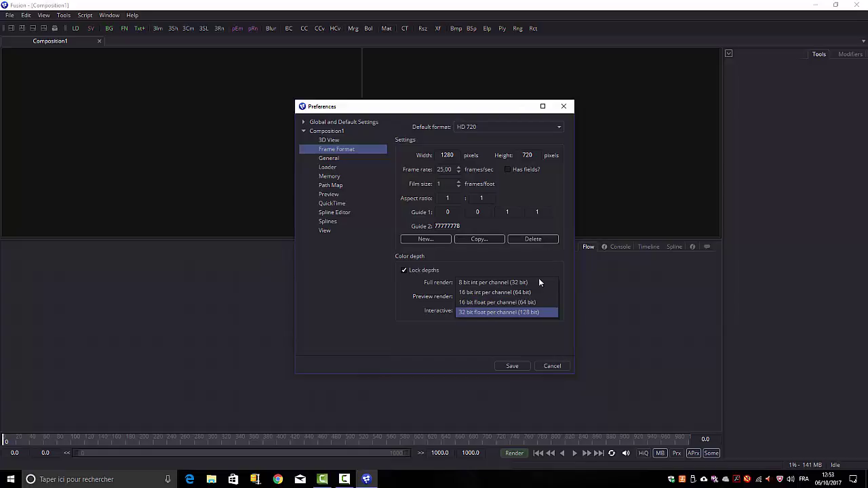
left_click(554, 258)
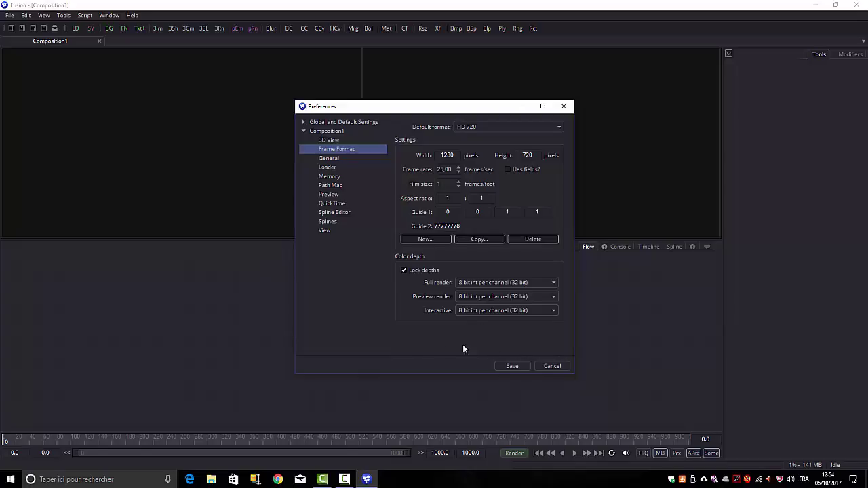
Look through Composition1's General, Loader, Memory, Path Map and Preview preferences.
left_click(328, 160)
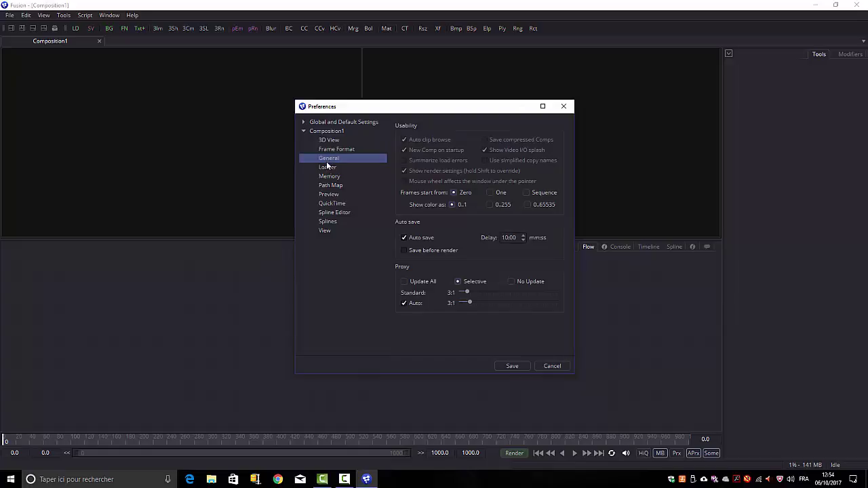
left_click(331, 169)
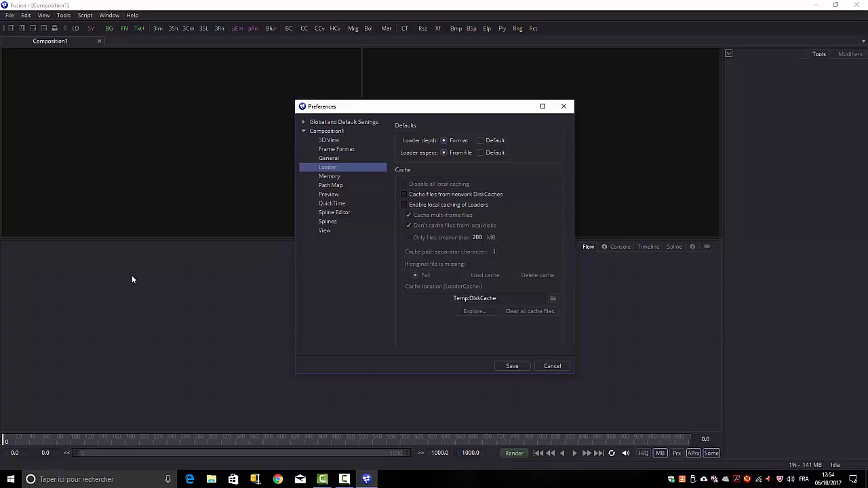
left_click(332, 178)
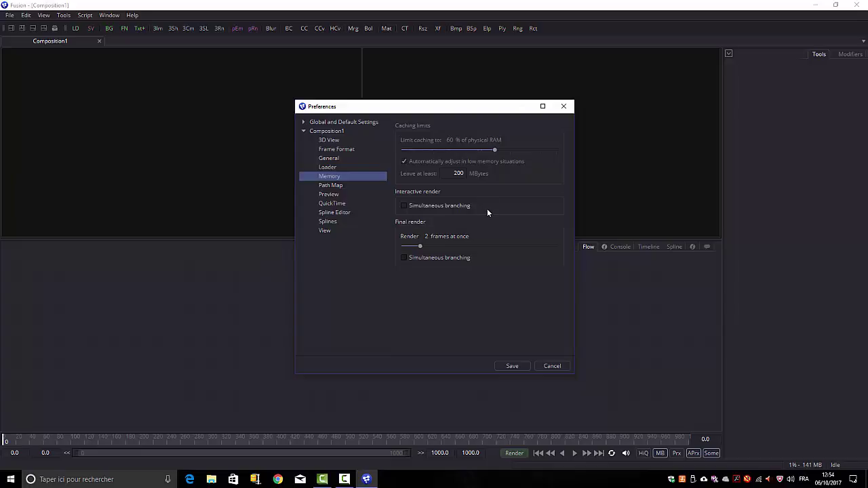
left_click(332, 186)
left_click(331, 195)
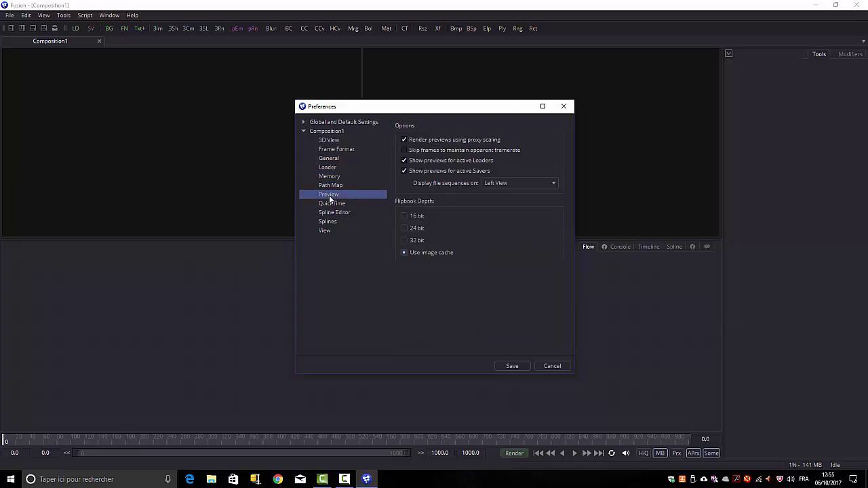
Set the QuickTime compression quality to 100 % with a key frame every 25 frames.
left_click(330, 205)
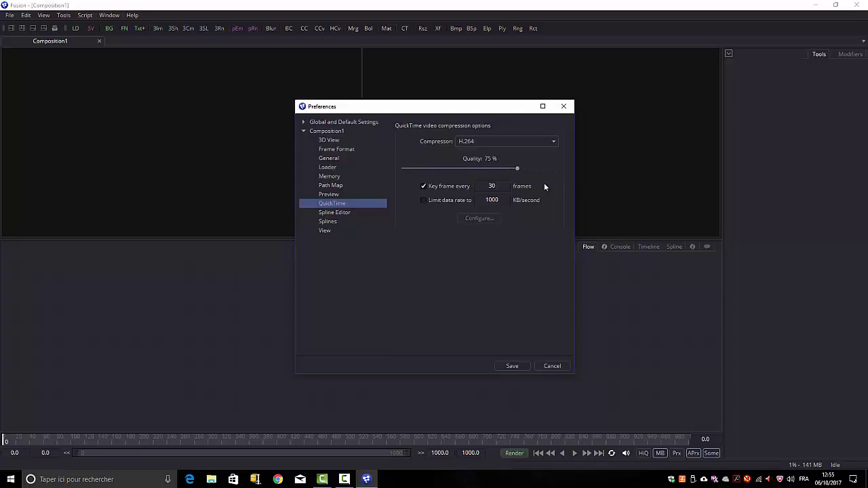
left_click_drag(517, 169, 556, 168)
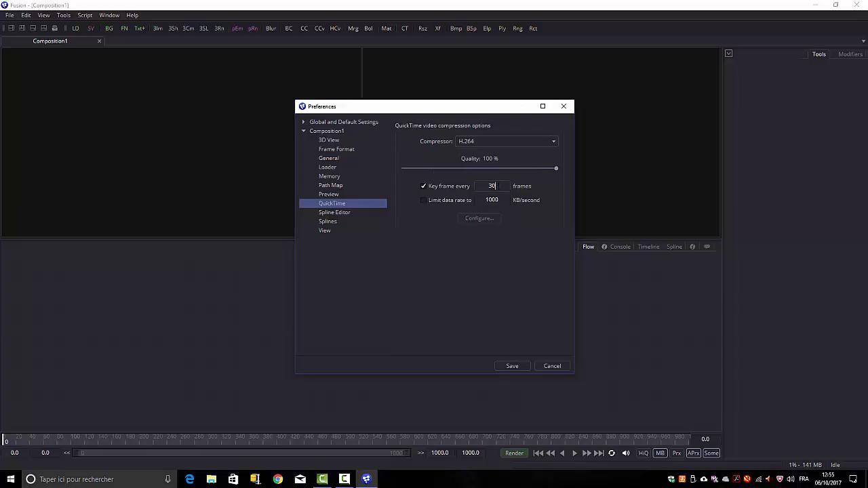
double_click(492, 186)
type("25")
Review the Spline Editor, Splines and View preferences, and save the preferences.
left_click(326, 213)
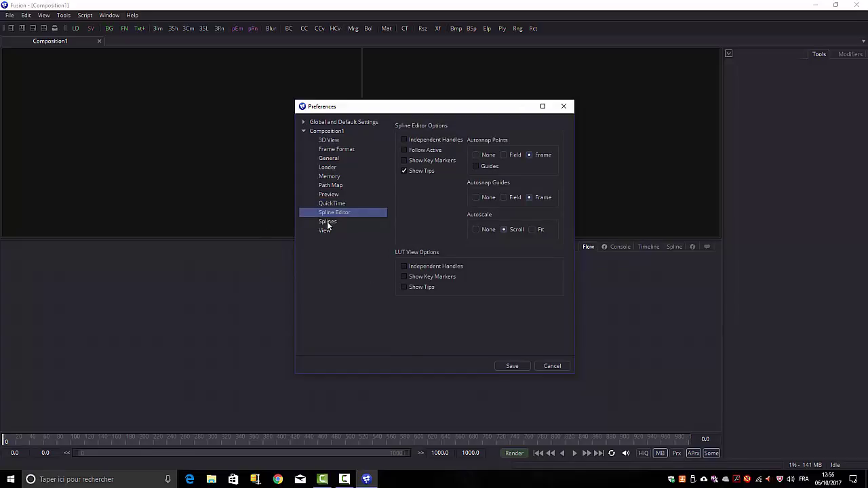
left_click(328, 222)
left_click(325, 230)
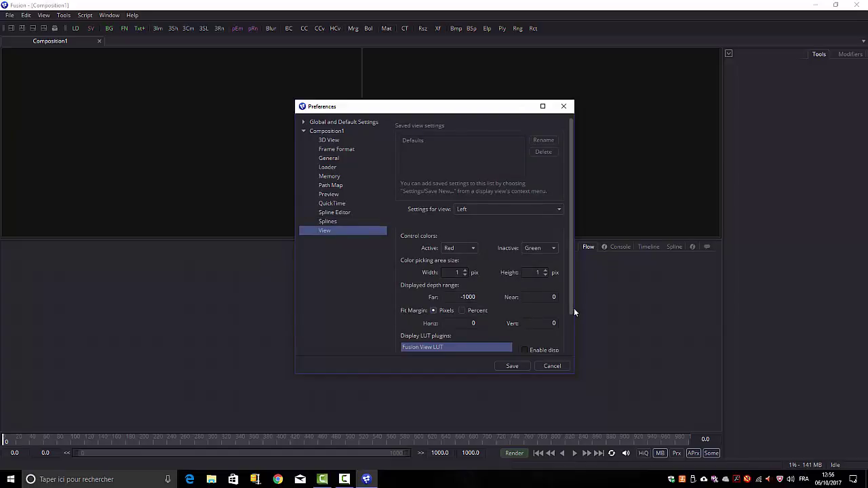
left_click(515, 365)
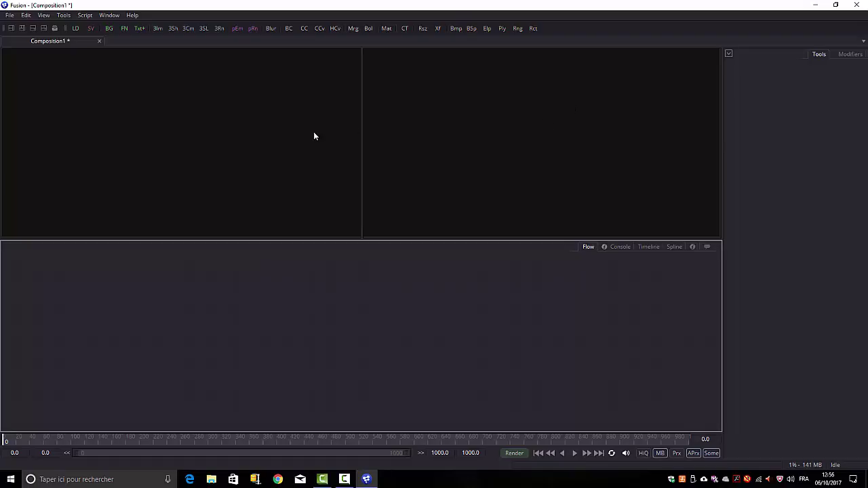
Enlarge the first viewer by widening it across the second viewer and extending it down over the flow area.
left_click_drag(363, 135, 676, 165)
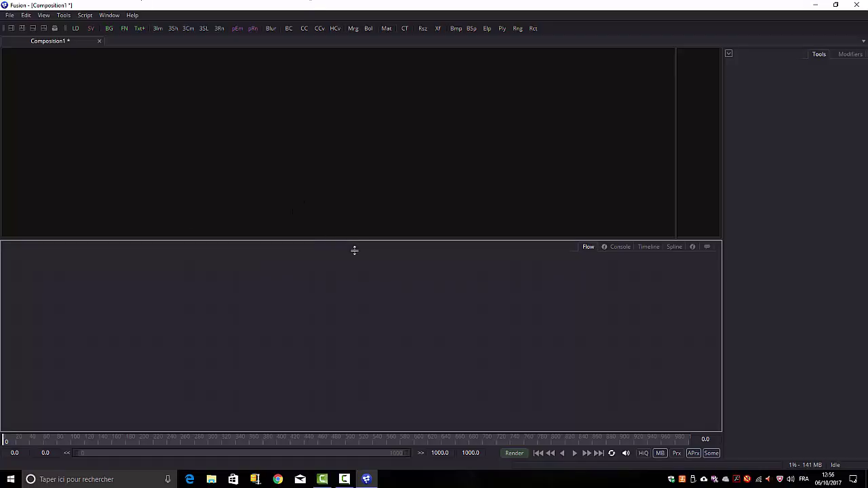
left_click_drag(352, 240, 352, 275)
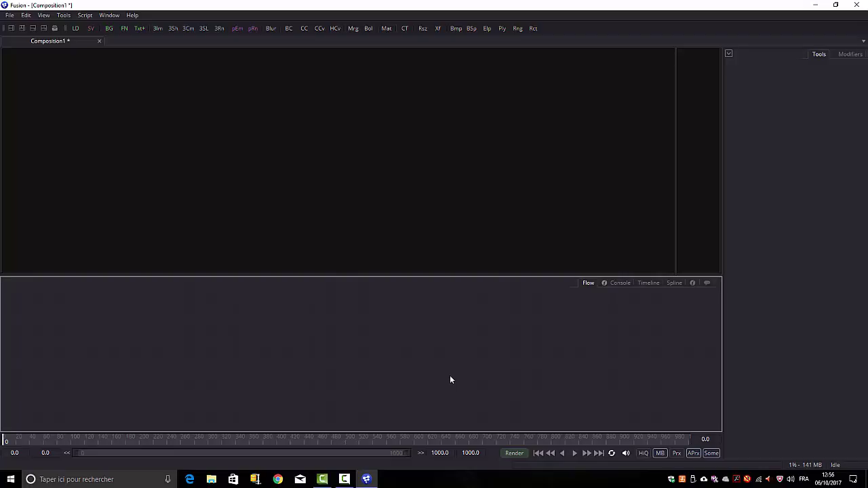
Add a Shape 3D node, reposition it in the flow, and display it in the first viewer.
left_click(63, 17)
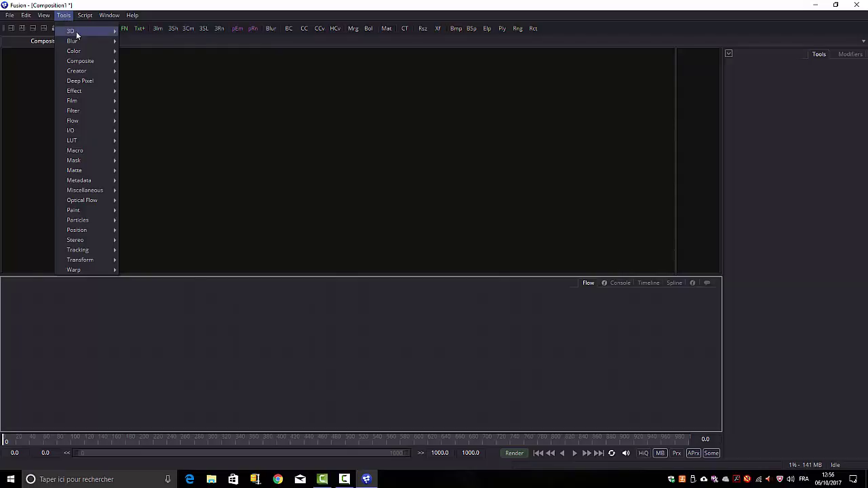
mouse_move(76, 31)
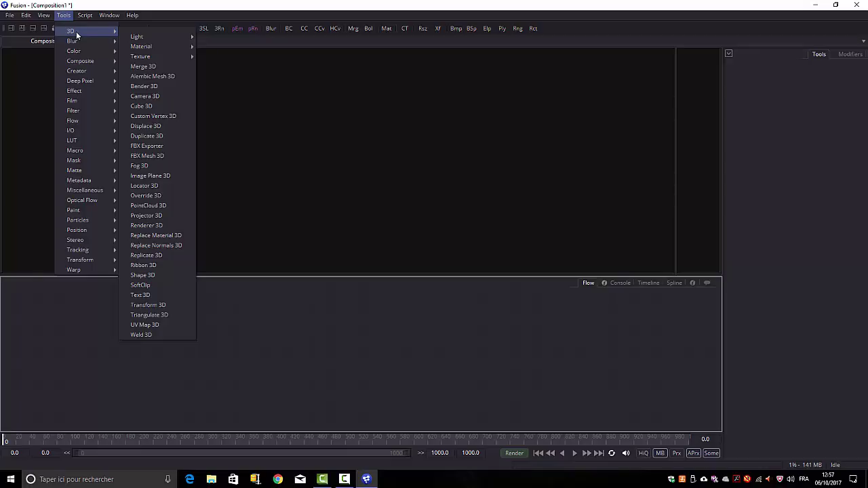
left_click(155, 274)
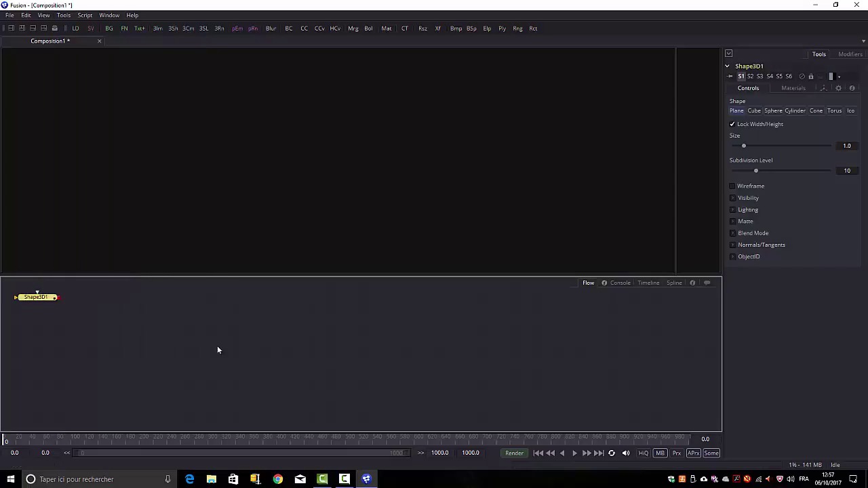
left_click_drag(44, 298, 133, 319)
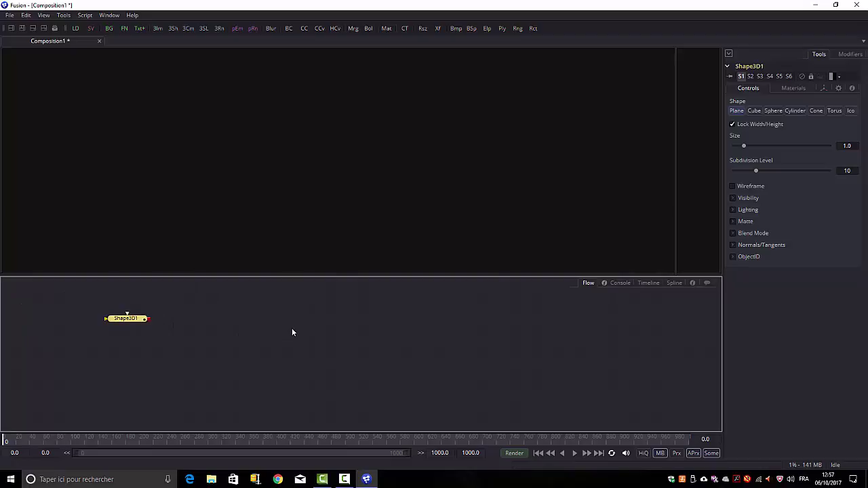
left_click(113, 322)
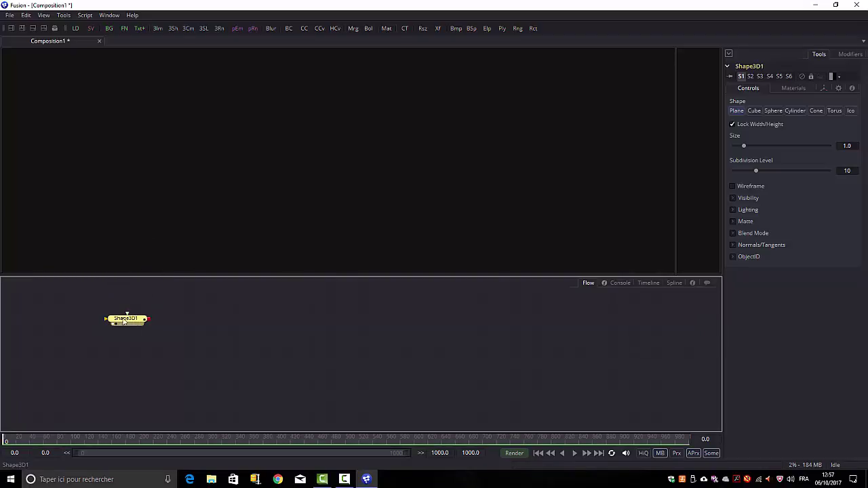
key("1")
left_click(385, 330)
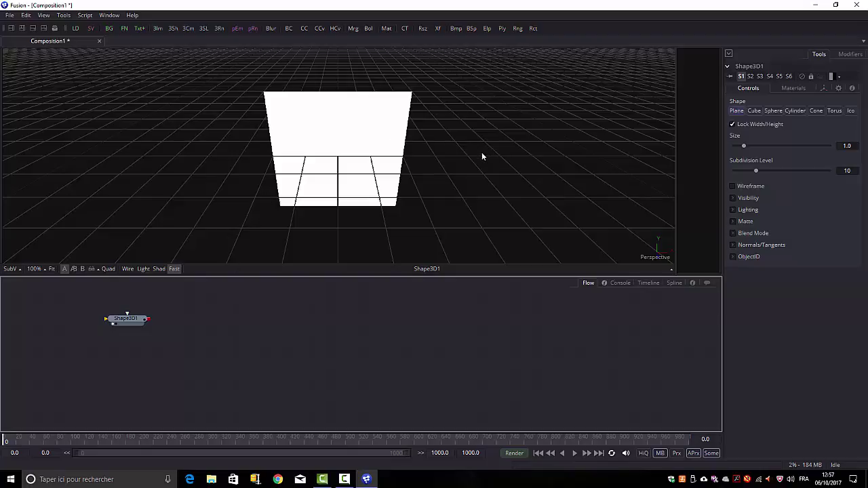
Turn on lighting in the first viewer and inspect the lit plane from different angles.
left_click_drag(482, 161, 474, 133)
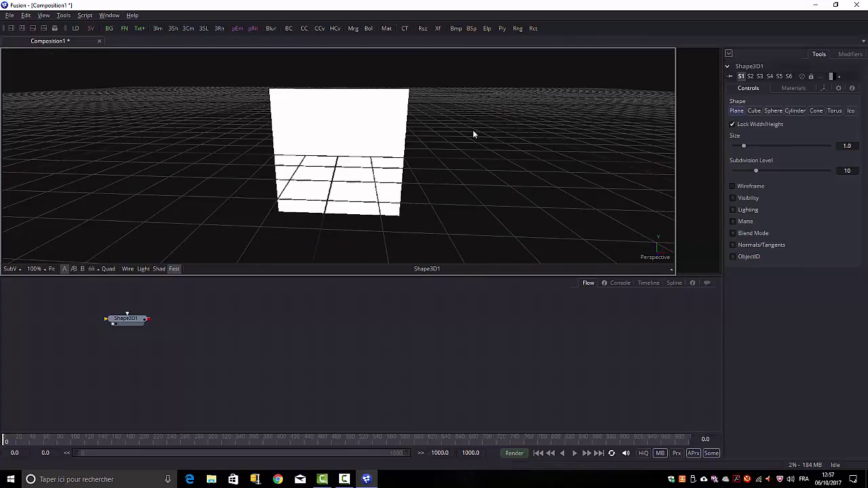
left_click(143, 269)
left_click_drag(432, 176, 394, 173)
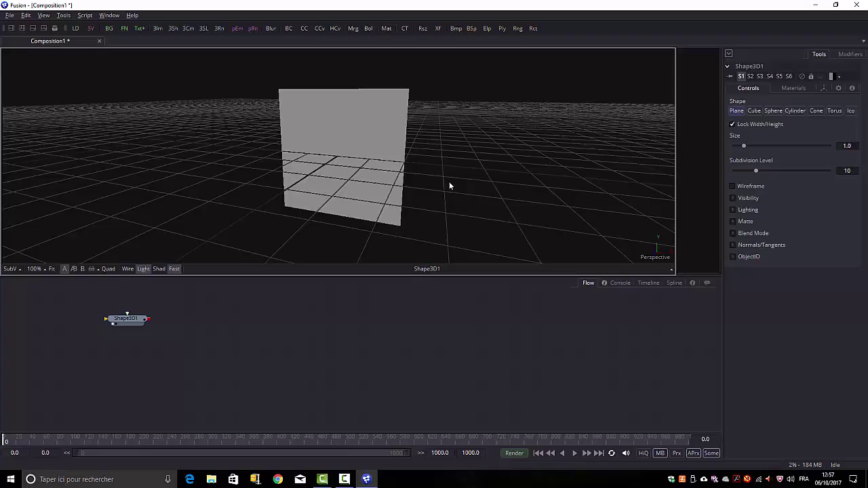
left_click_drag(449, 181, 473, 169)
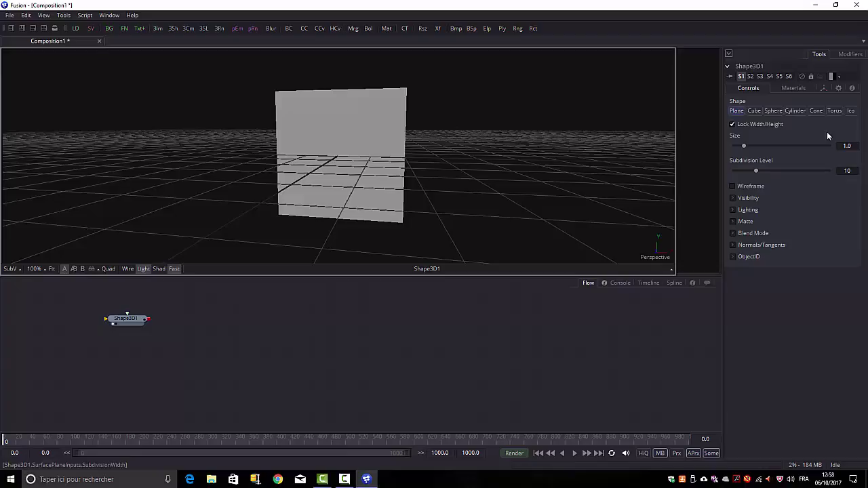
Change the shape from a plane to a sphere with a radius of 0.5.
left_click(783, 127)
left_click(773, 111)
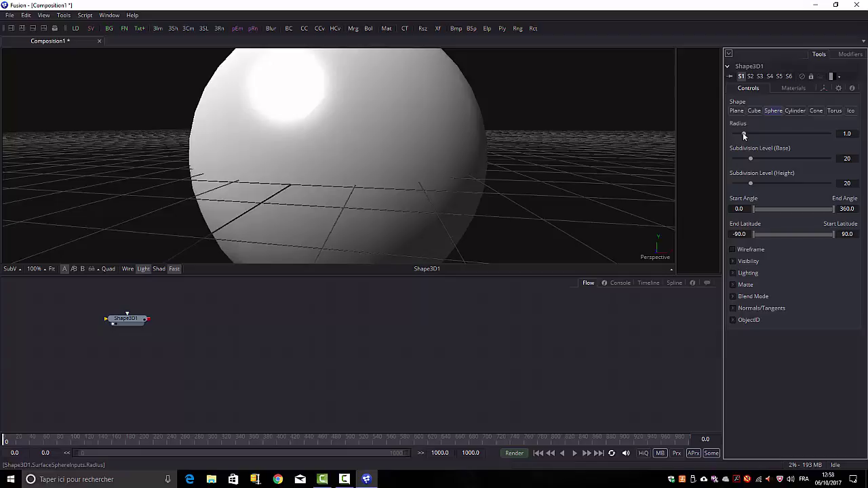
left_click(849, 133)
type("0.5")
key("Return")
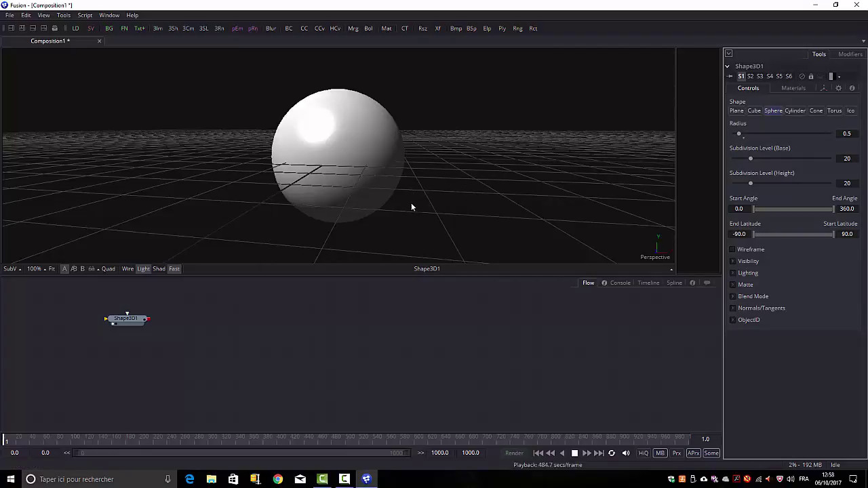
Stop the playback and set the sphere's radius to 0.05.
left_click_drag(411, 203, 468, 215)
key("space")
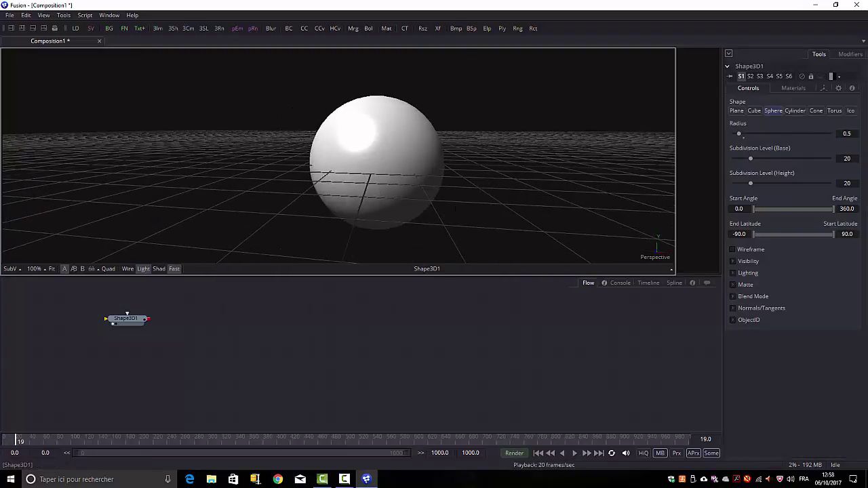
type("0.05")
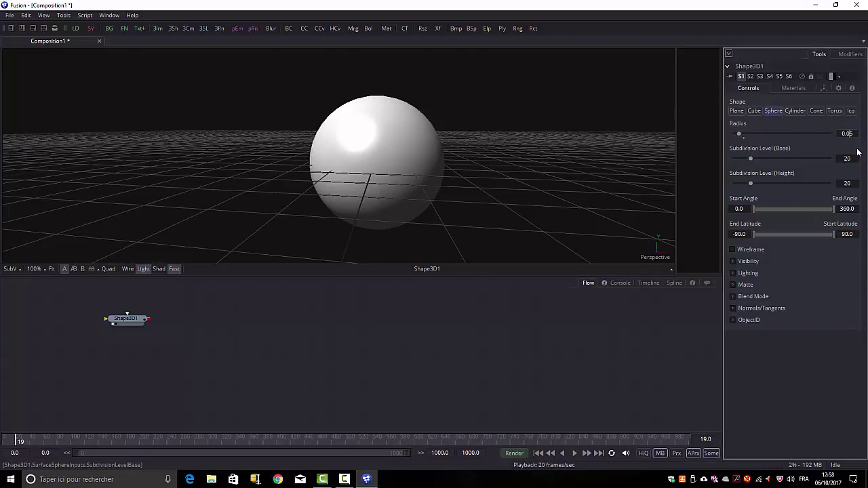
key("Return")
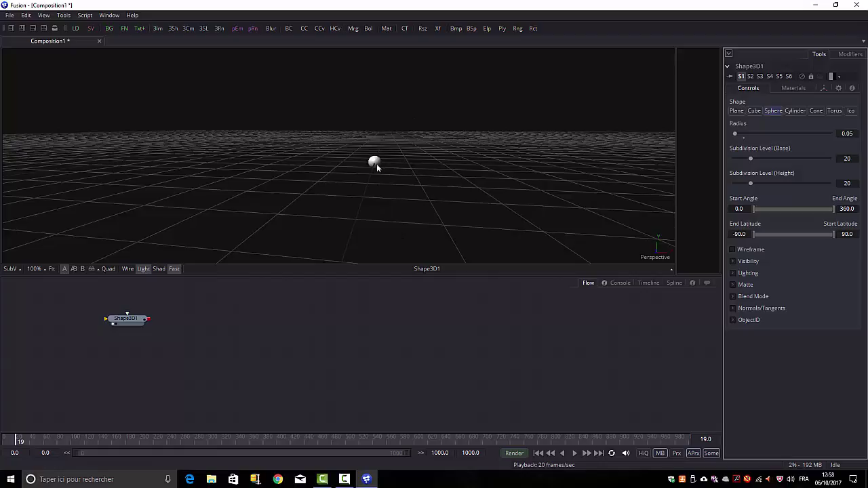
Move the sphere away from the origin along the negative X axis.
left_click_drag(355, 190, 384, 250)
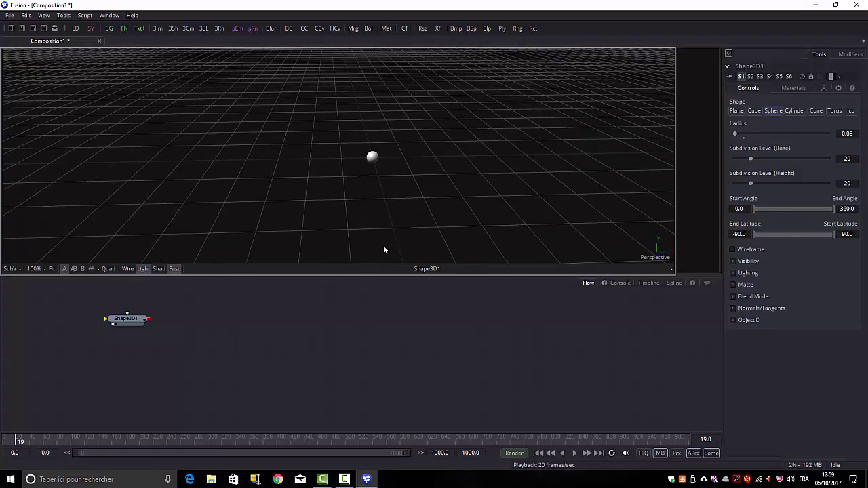
left_click(372, 160)
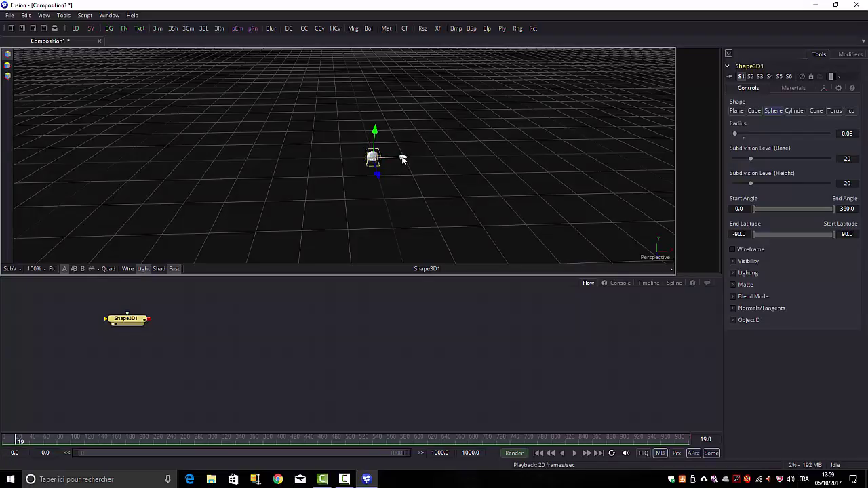
left_click_drag(403, 159, 339, 162)
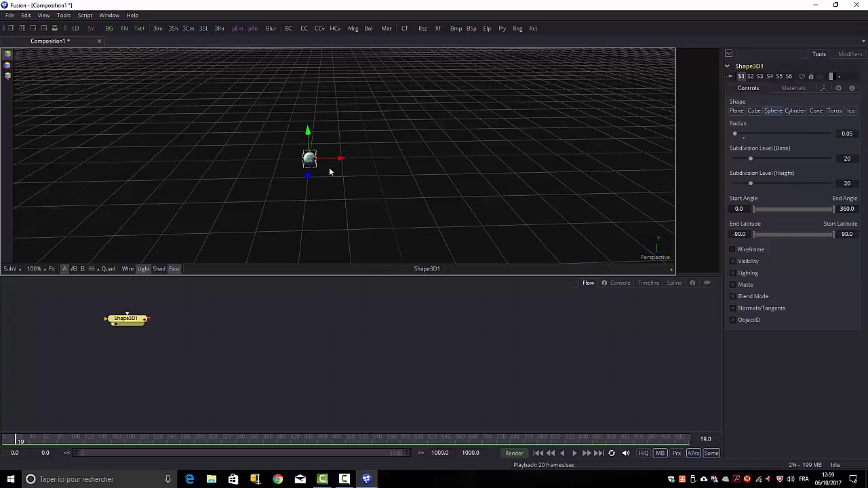
Duplicate the Shape3D1 node by copy and paste, and place the copy below the original in the flow.
right_click(129, 320)
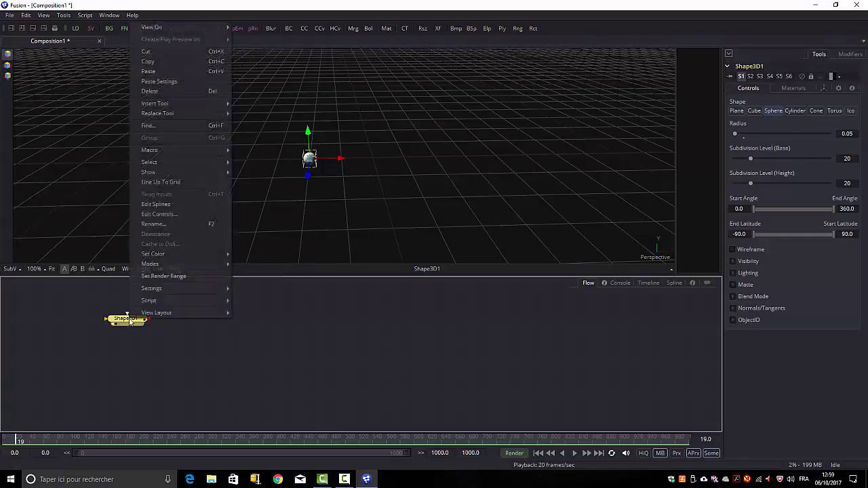
left_click(139, 62)
left_click(173, 352)
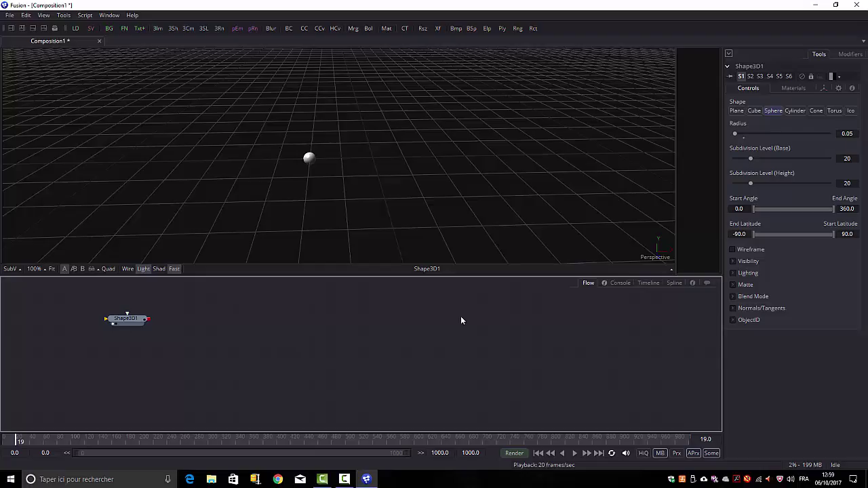
right_click(194, 363)
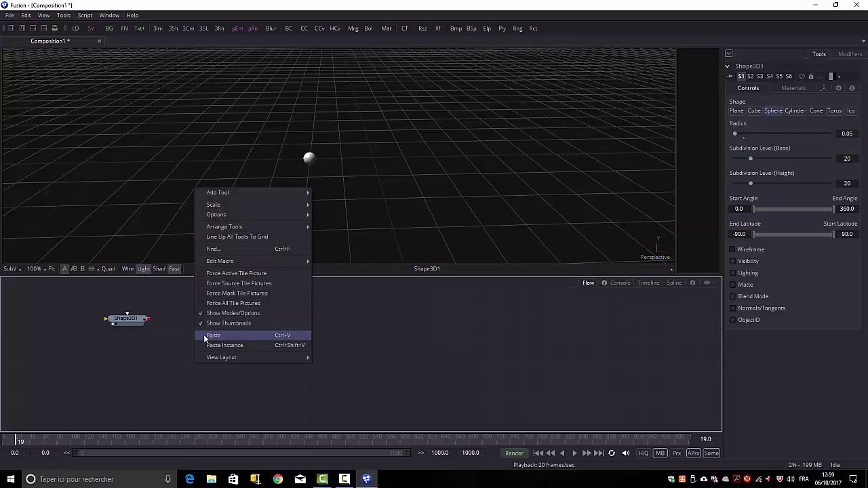
left_click(210, 337)
left_click_drag(189, 367, 122, 367)
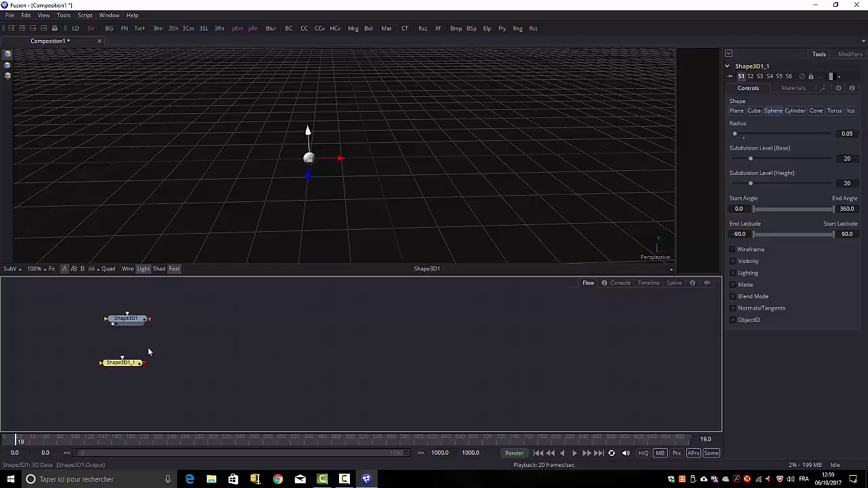
Combine Shape3D1 and its copy in a Merge 3D node and display the merge in the first viewer.
left_click_drag(149, 319, 197, 339)
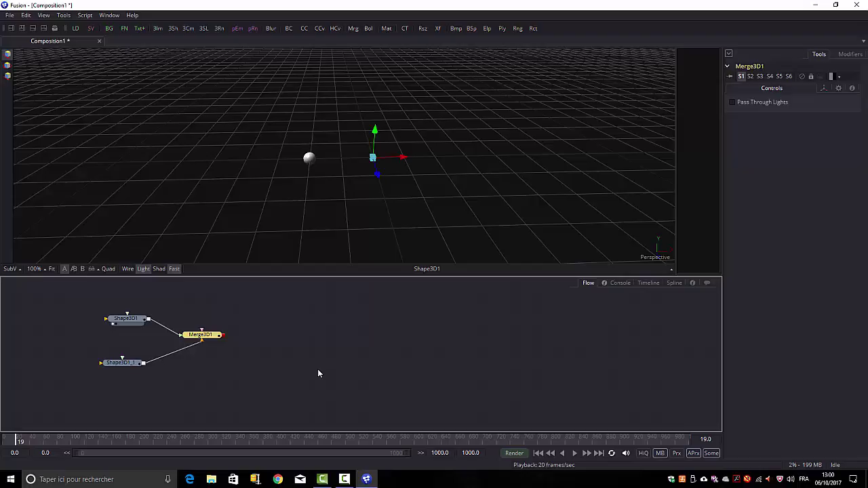
left_click(189, 341)
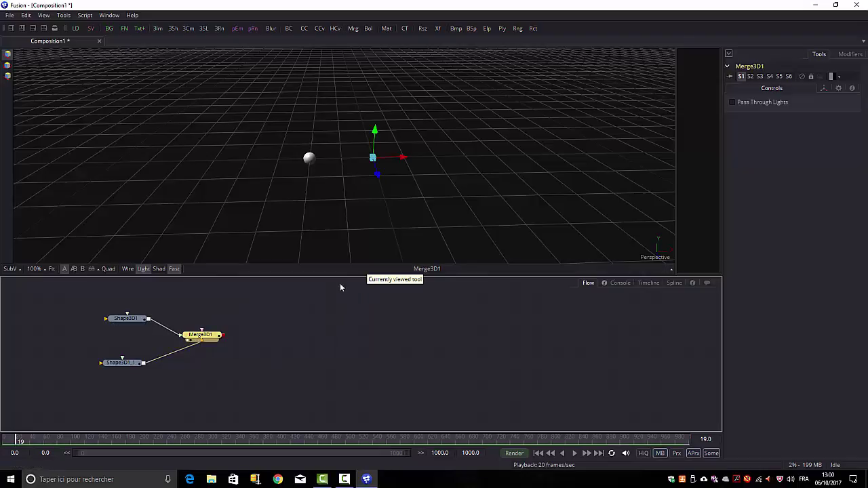
Move the copied sphere along the positive X axis to the opposite side of the origin from the first.
left_click(121, 363)
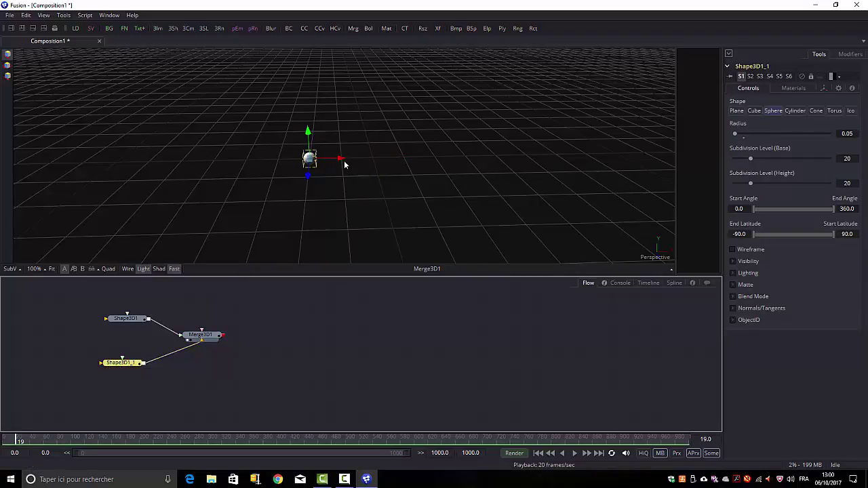
left_click_drag(341, 159, 468, 164)
left_click(260, 355)
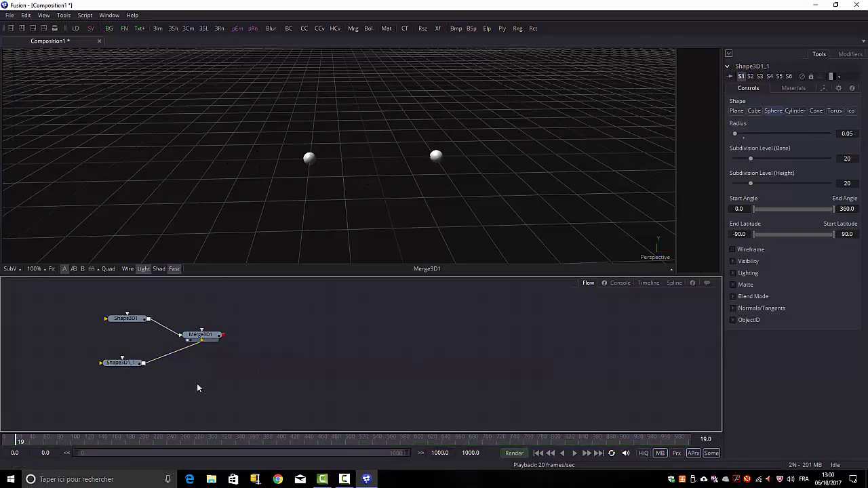
Compare the copied sphere alone, the original sphere alone and the merged pair in the first viewer.
left_click(125, 368)
left_click(396, 365)
left_click(132, 318)
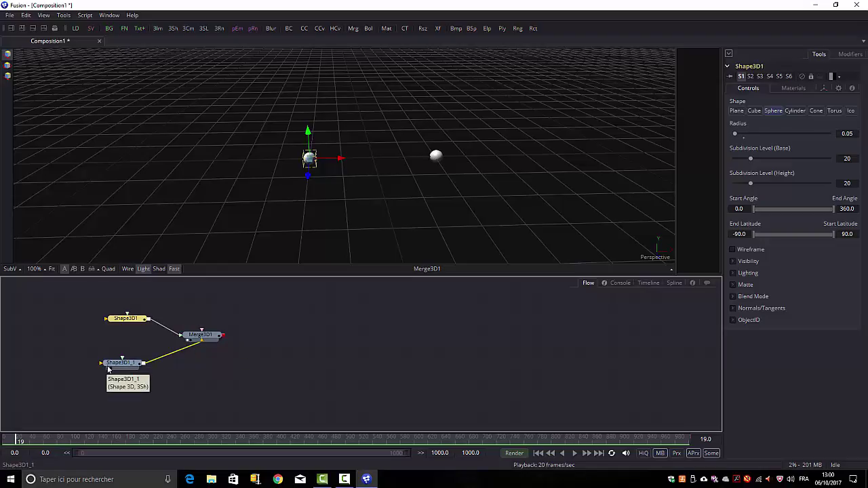
key("1")
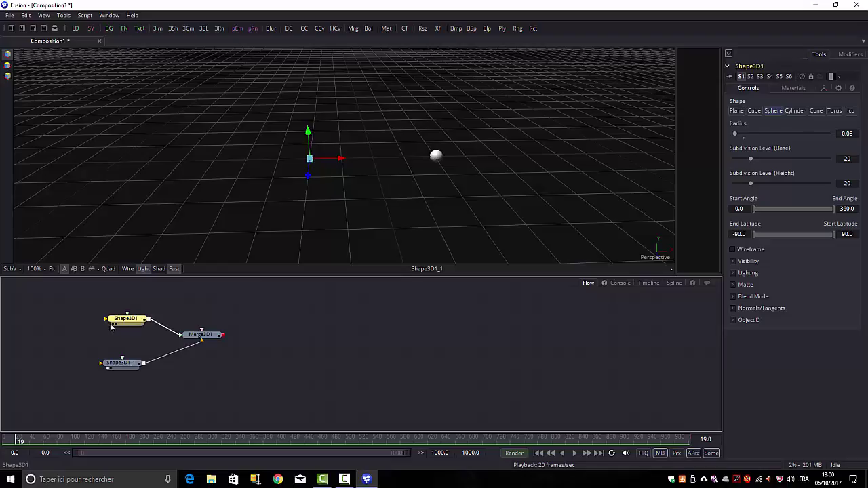
key("1")
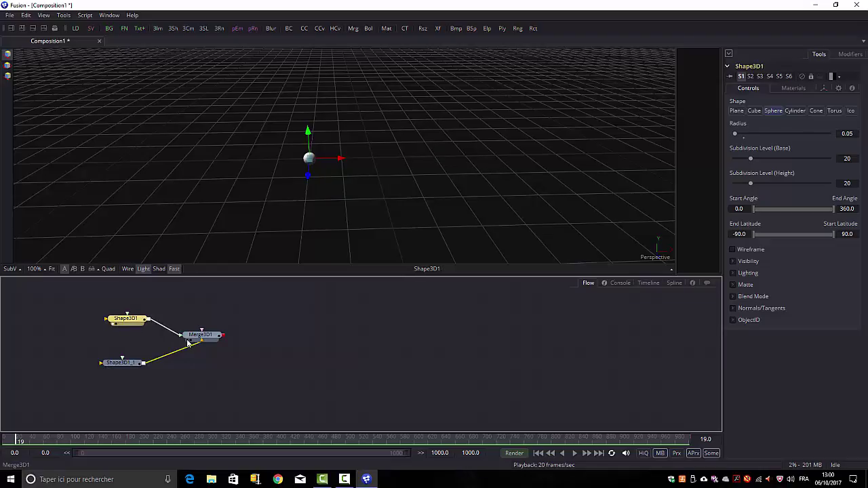
key("1")
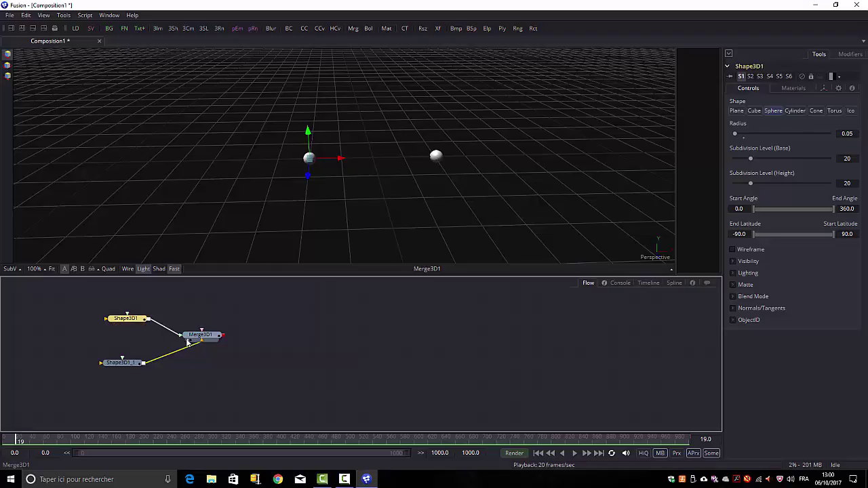
left_click(415, 359)
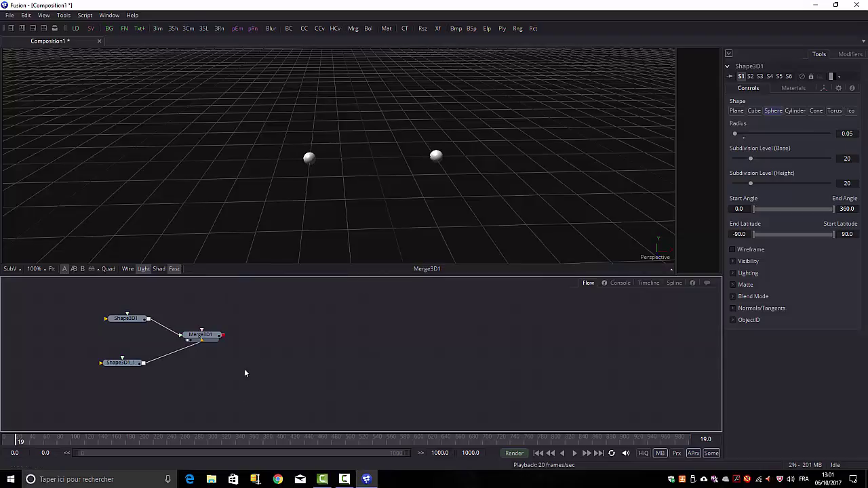
Add another Shape 3D node, display it in the first viewer, and change its shape to a cylinder.
left_click(63, 15)
mouse_move(71, 32)
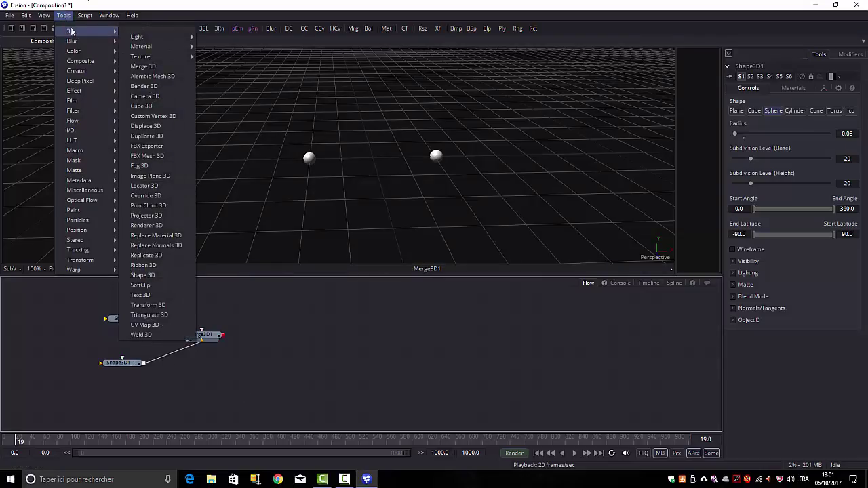
mouse_move(167, 40)
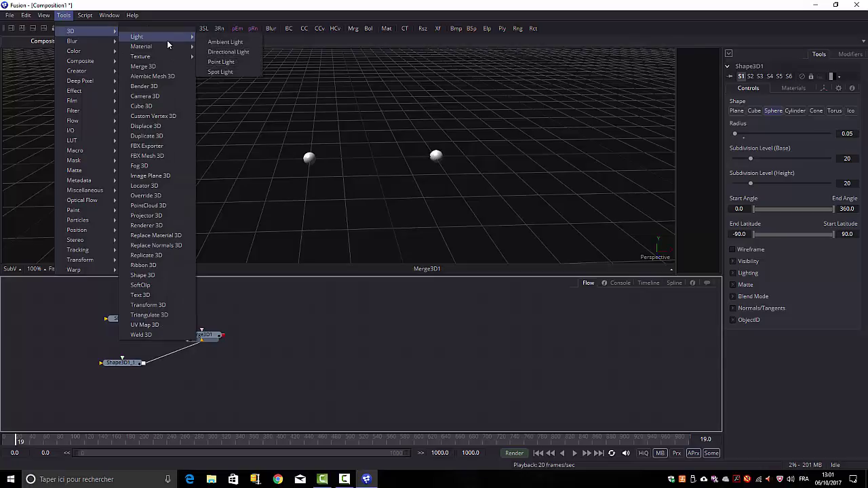
left_click(139, 276)
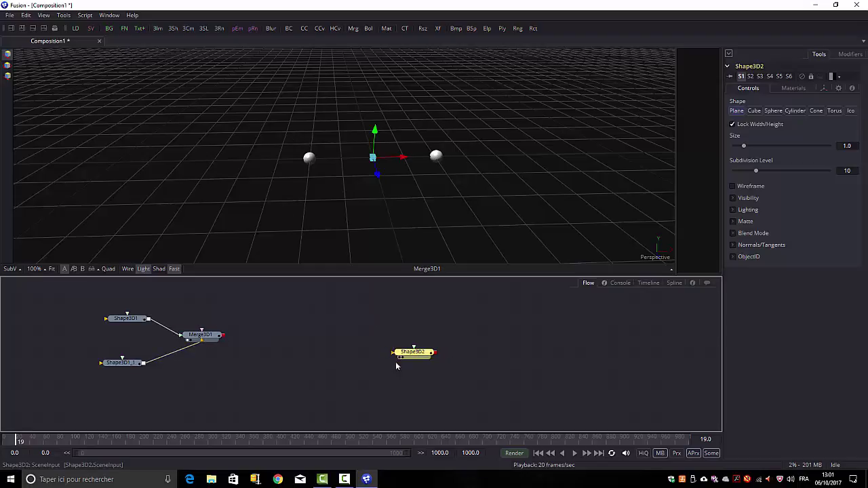
left_click(400, 357)
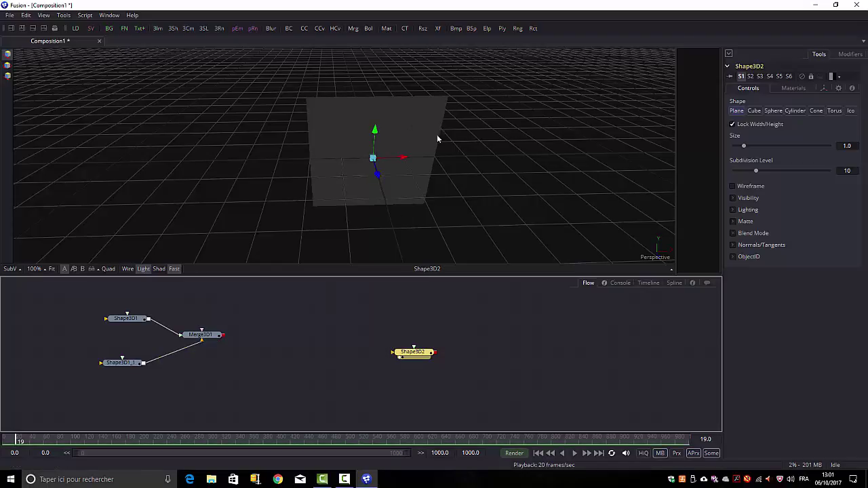
left_click(795, 111)
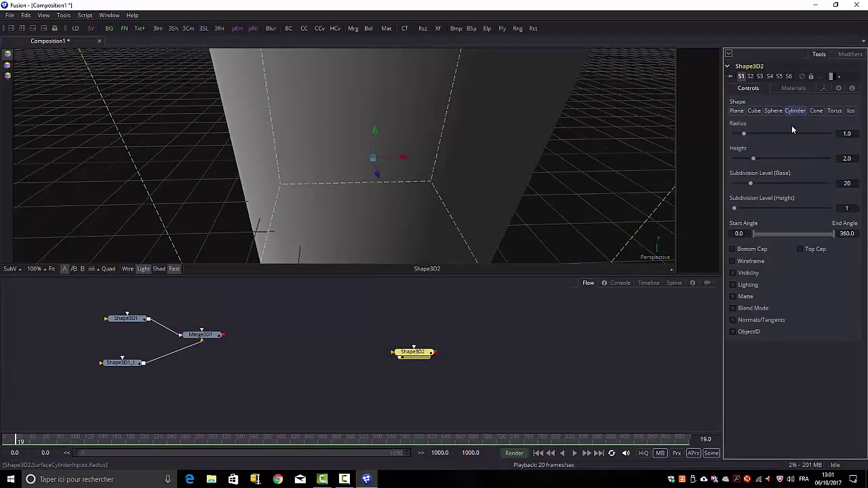
Set the Shape3D2 cylinder's radius to 0.02.
left_click(838, 135)
type("0.02")
key("Return")
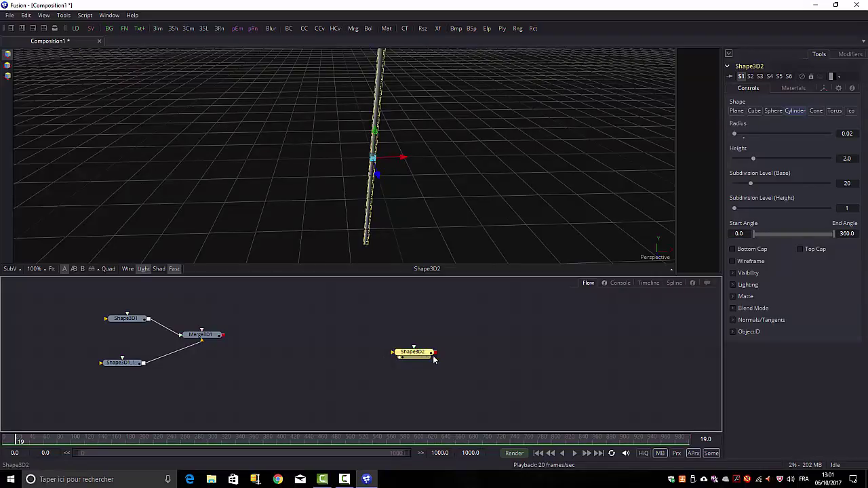
Place the Shape3D2 node near Merge3D1, connect its output to the merge, and display Merge3D1 in the first viewer.
left_click_drag(406, 354, 243, 305)
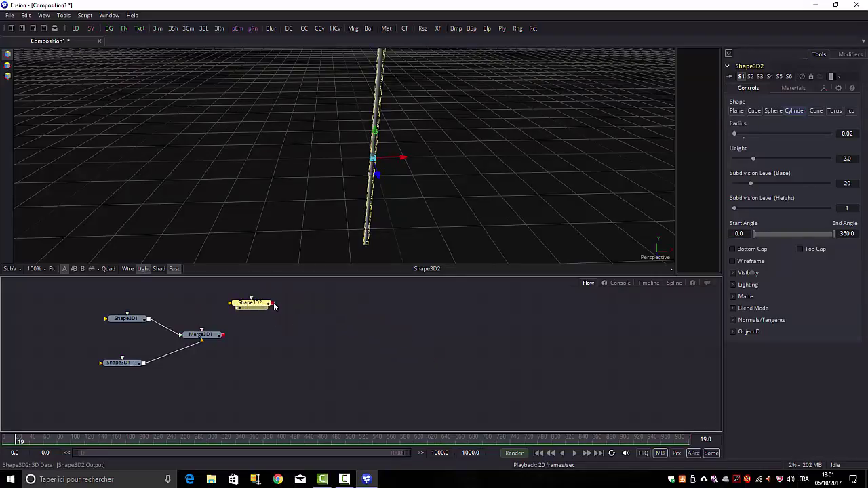
left_click_drag(264, 309, 201, 334)
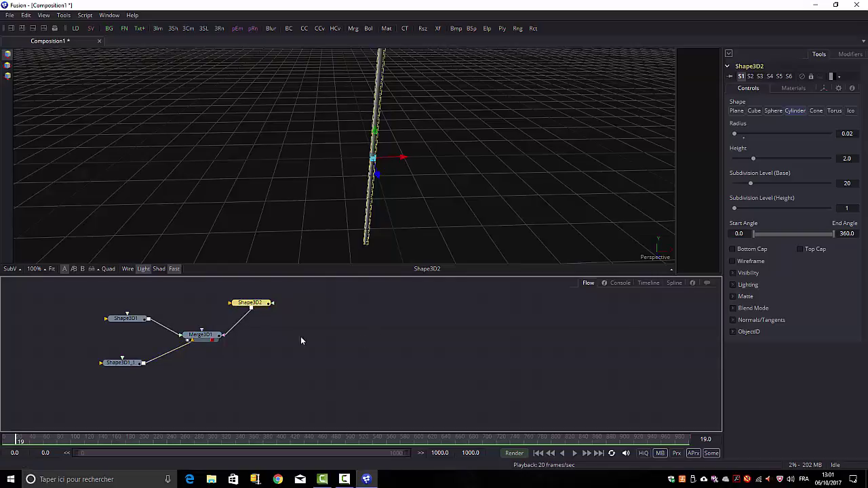
left_click(289, 329)
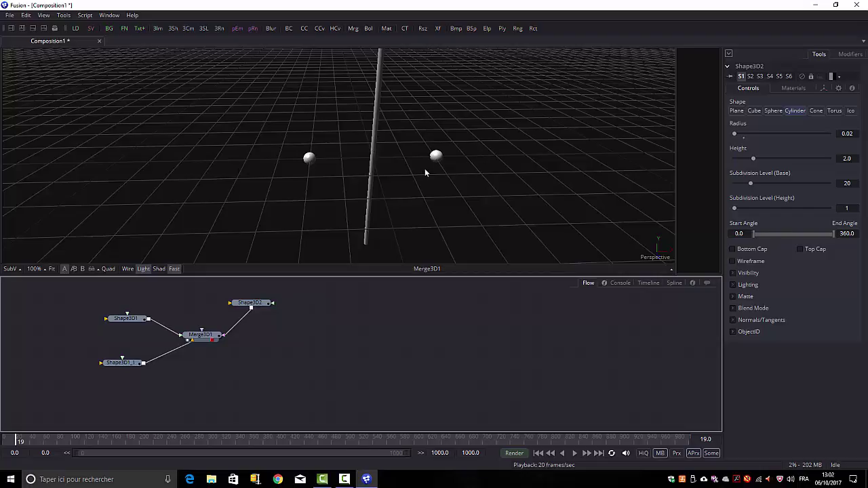
Try a 90-degree X rotation on the Shape3D2 cylinder and reset it to 0.
left_click(250, 302)
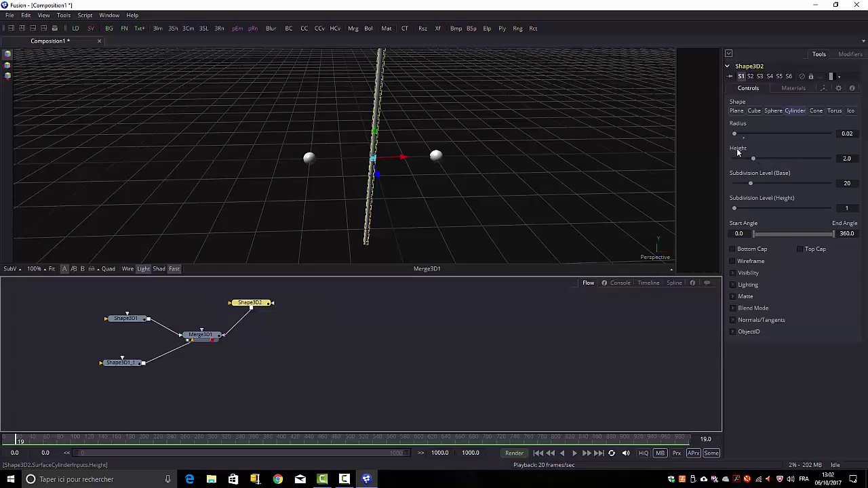
left_click(823, 89)
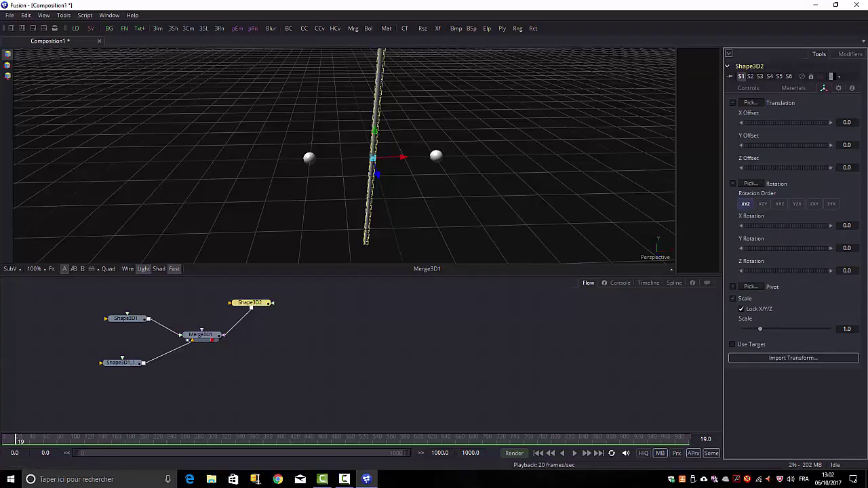
left_click(847, 225)
type("90")
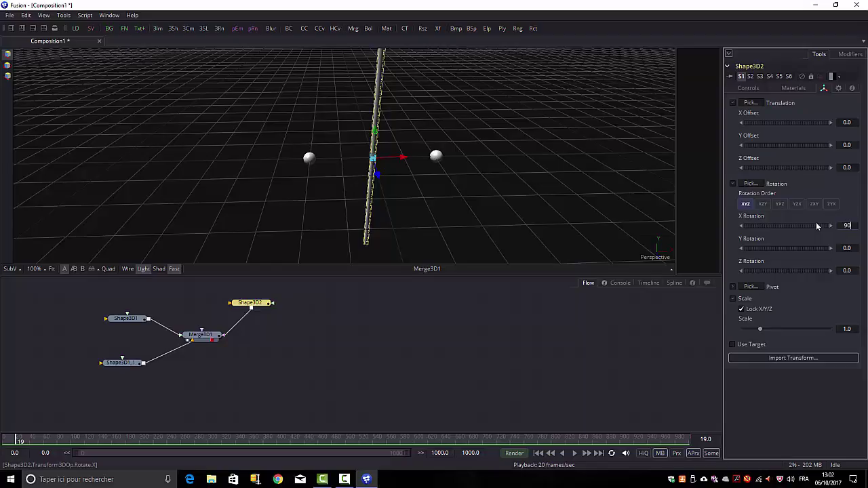
key("Return")
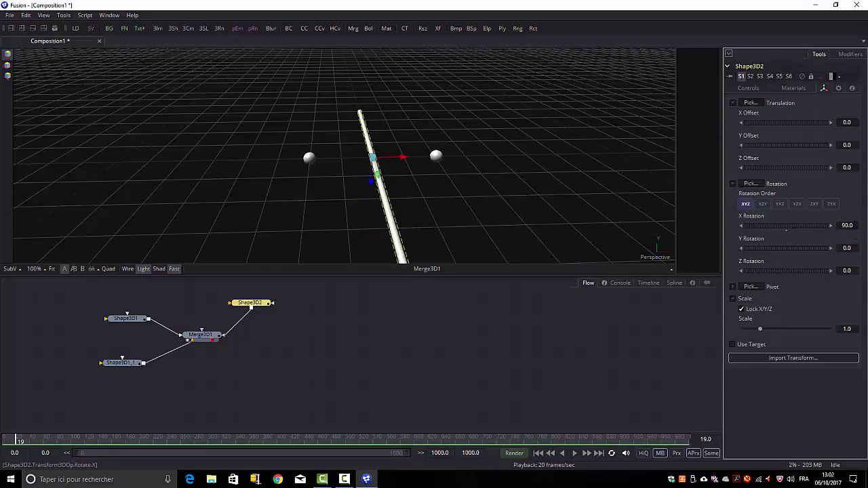
left_click(847, 225)
type("0")
key("Return")
Try a 90-degree Y rotation on the Shape3D2 cylinder and reset it to 0.
left_click(846, 248)
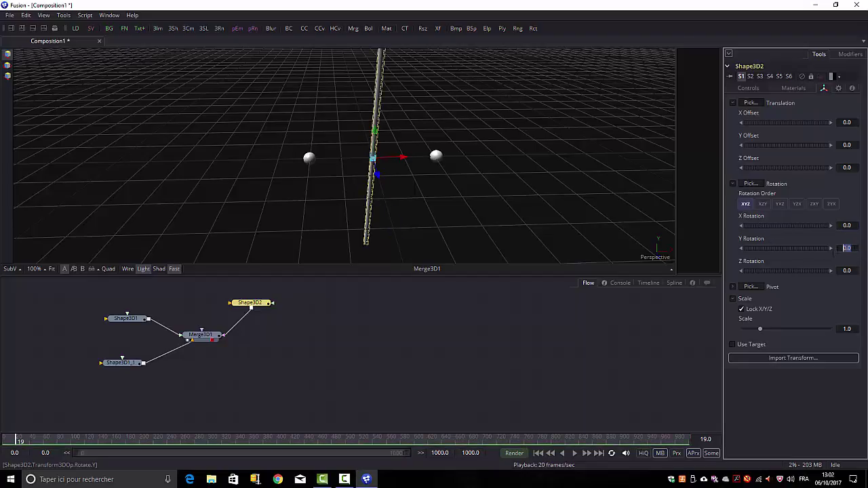
key("Return")
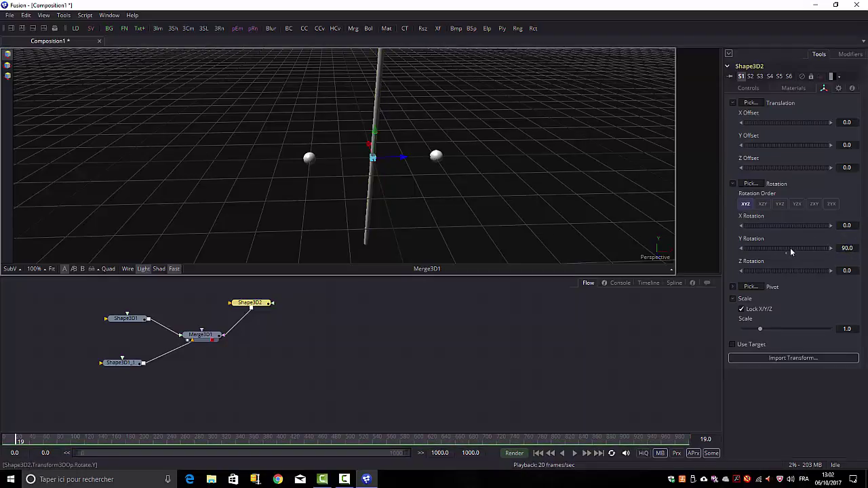
left_click(847, 248)
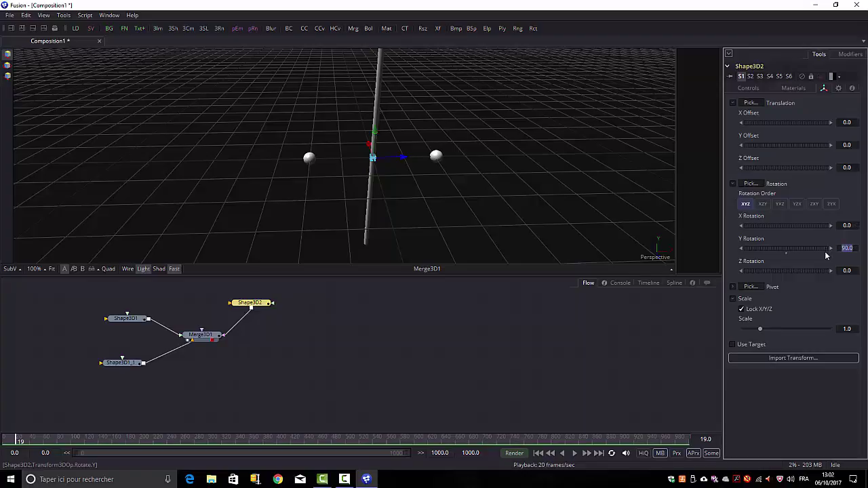
type("0")
key("Return")
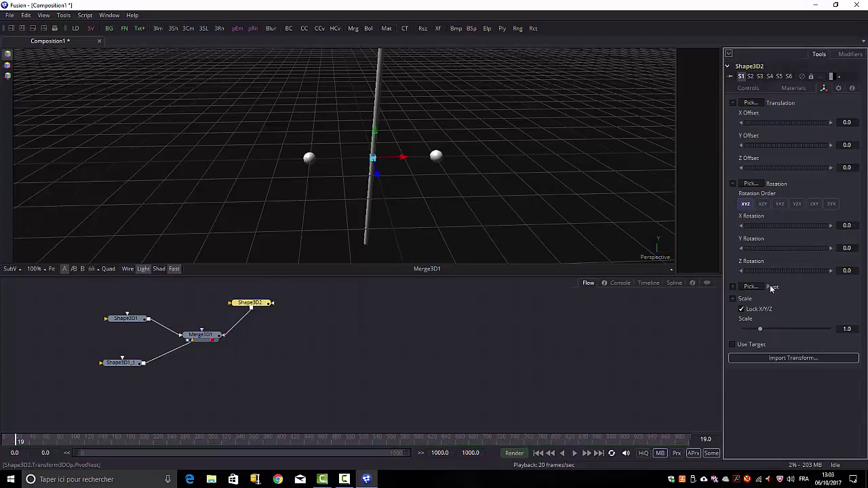
Set the Shape3D2 cylinder's Z rotation to 90 degrees to align it with the two spheres.
left_click(853, 271)
type("90")
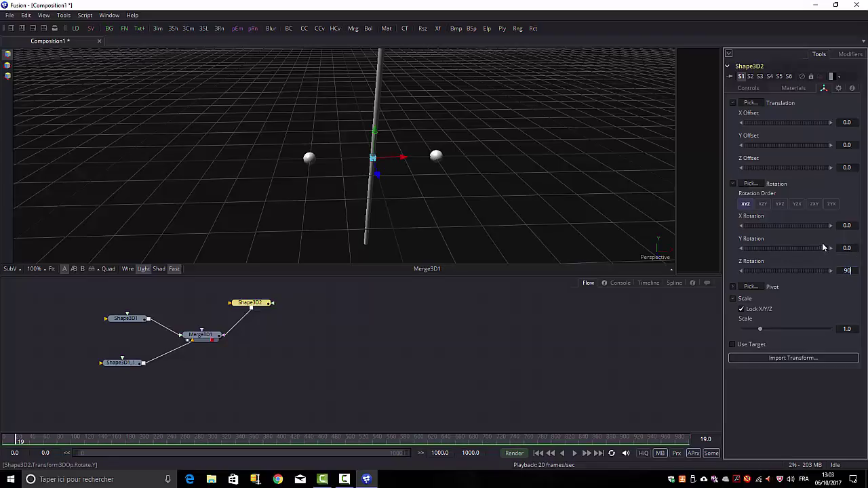
key("Return")
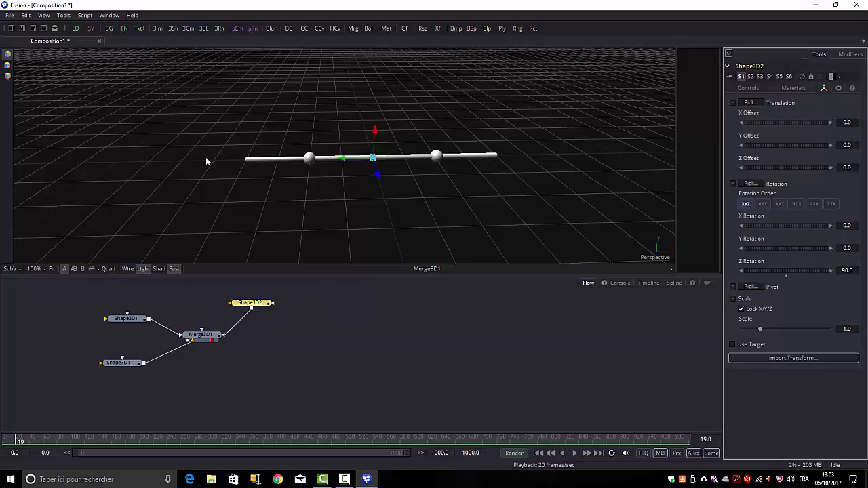
left_click(375, 136)
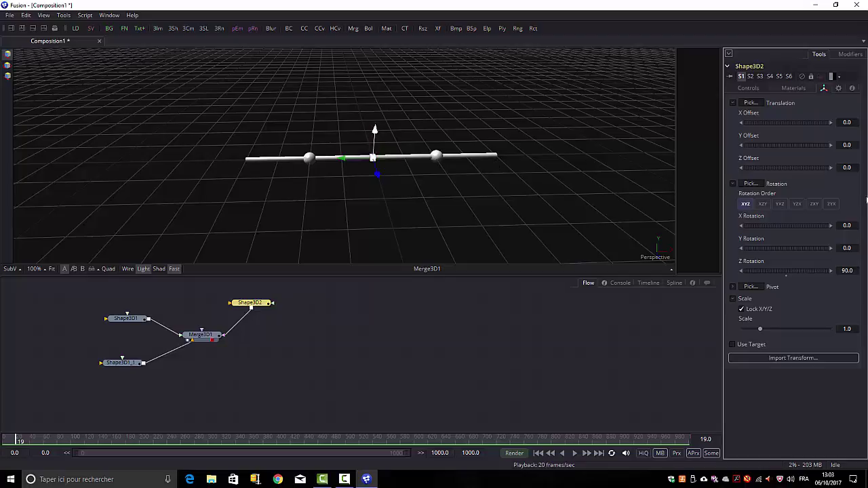
Shorten the Shape3D2 cylinder to a height of about 1.095 so it spans only between the two spheres.
left_click(750, 88)
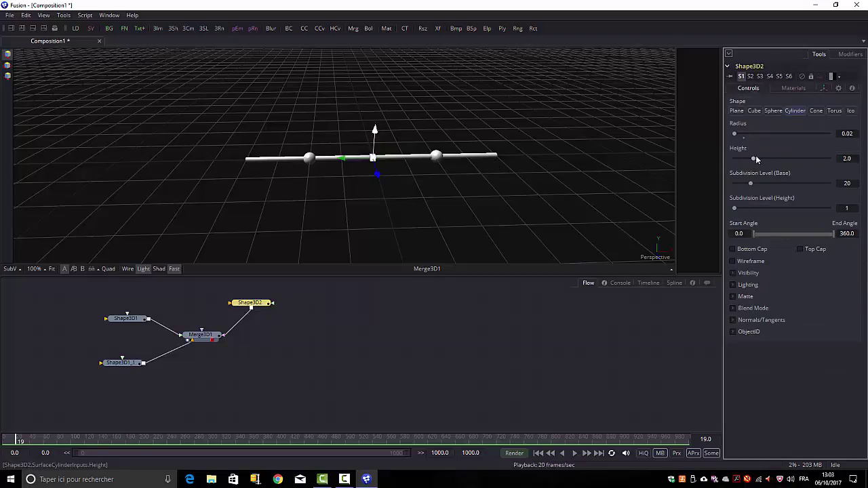
left_click_drag(754, 160, 745, 164)
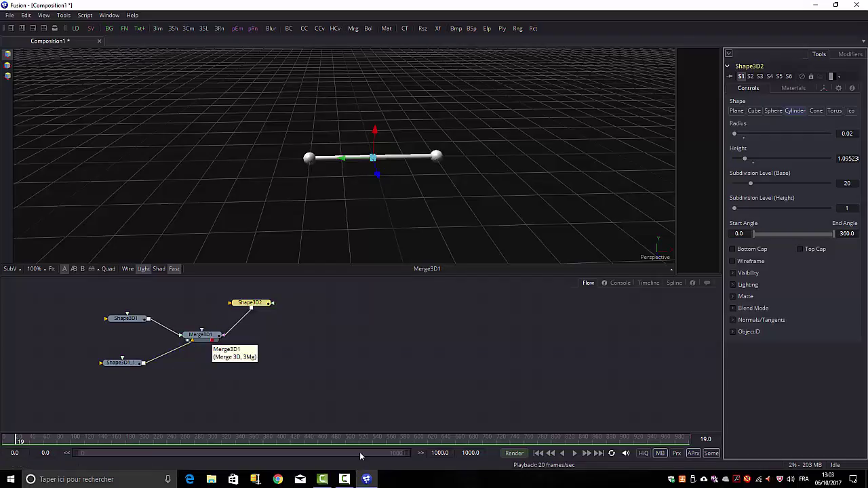
left_click(371, 337)
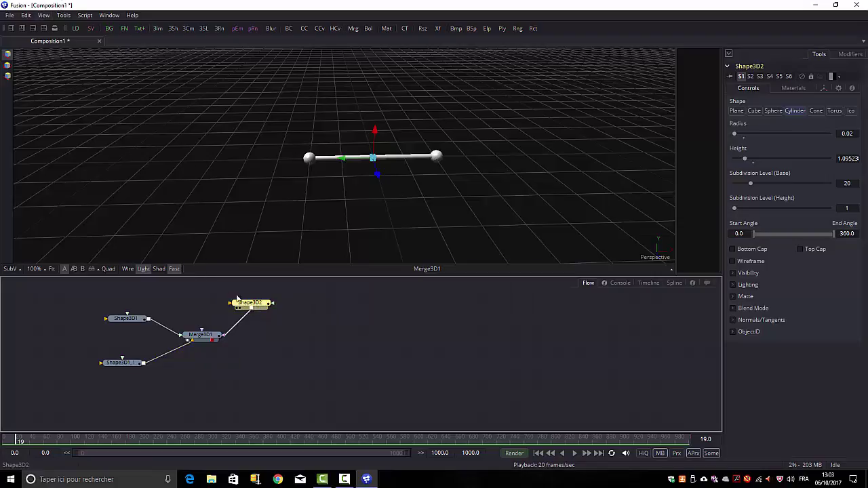
Copy the Shape3D2 cylinder node and paste the duplicate into an empty area of the flow.
right_click(265, 304)
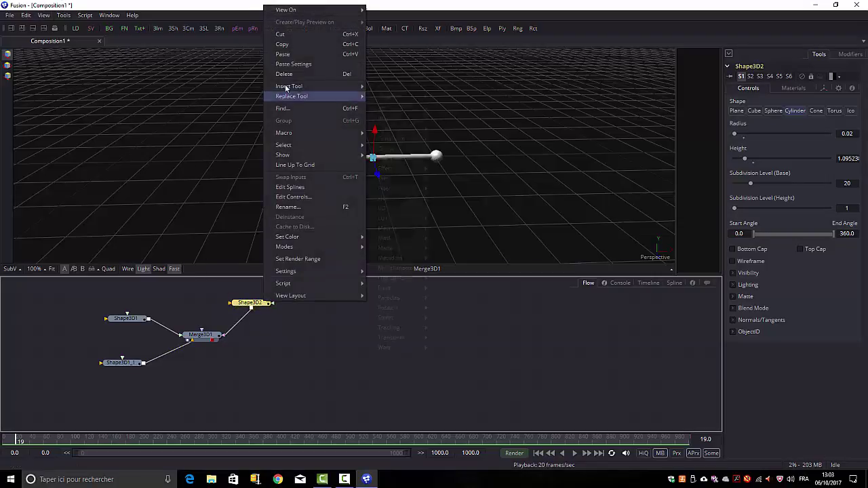
left_click(282, 44)
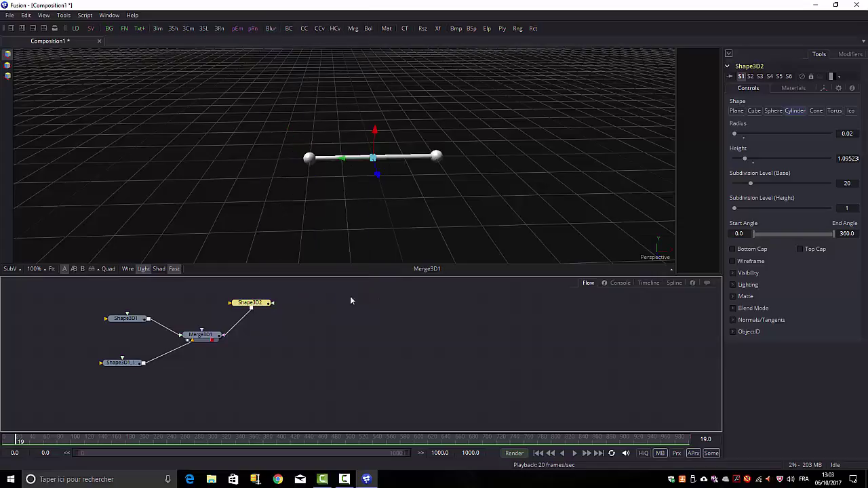
right_click(429, 343)
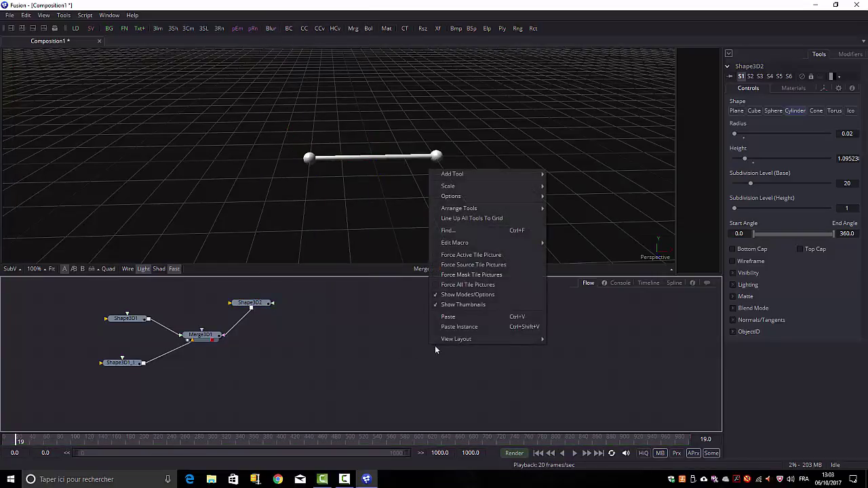
left_click(442, 316)
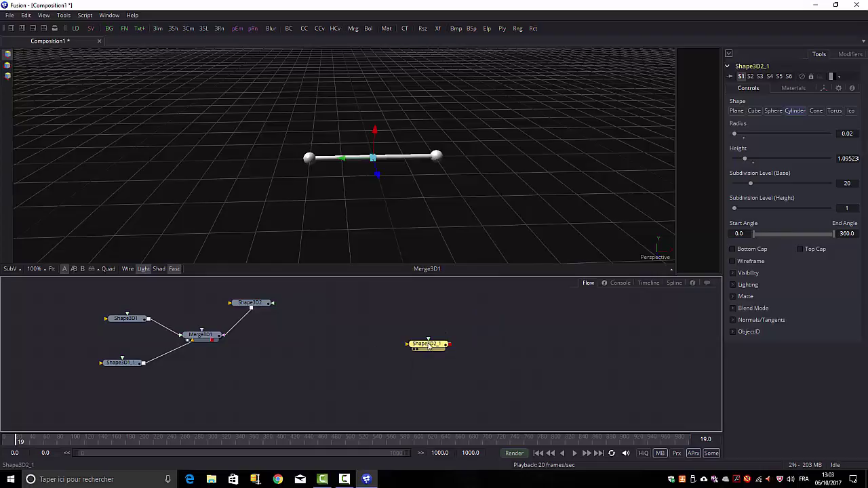
Connect the duplicate cylinder Shape3D2_1 to Merge3D1 and place its node above the merge.
left_click_drag(429, 346, 295, 324)
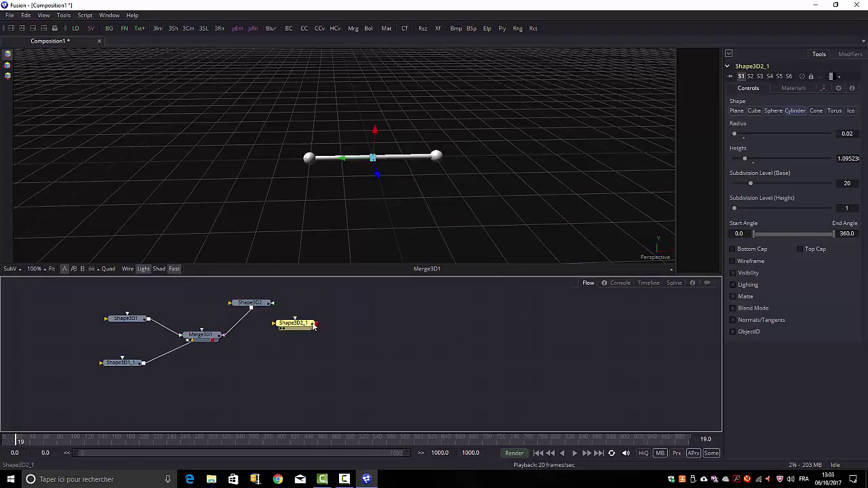
left_click_drag(317, 323, 196, 336)
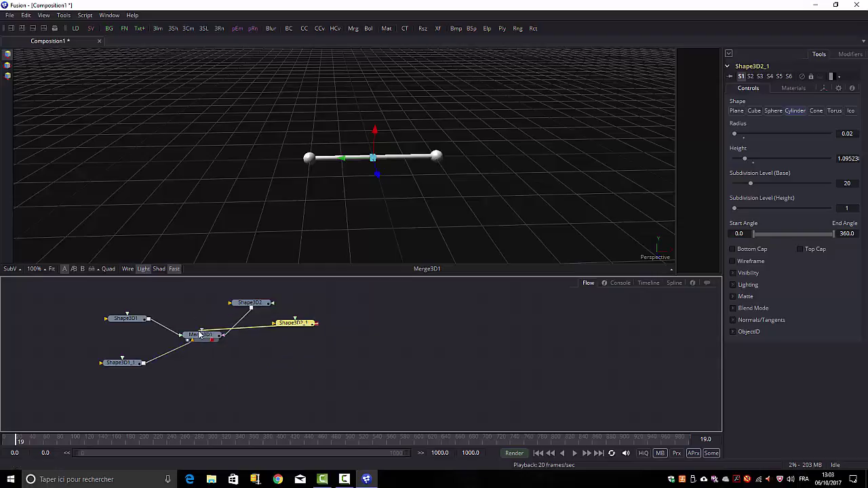
left_click_drag(294, 323, 184, 299)
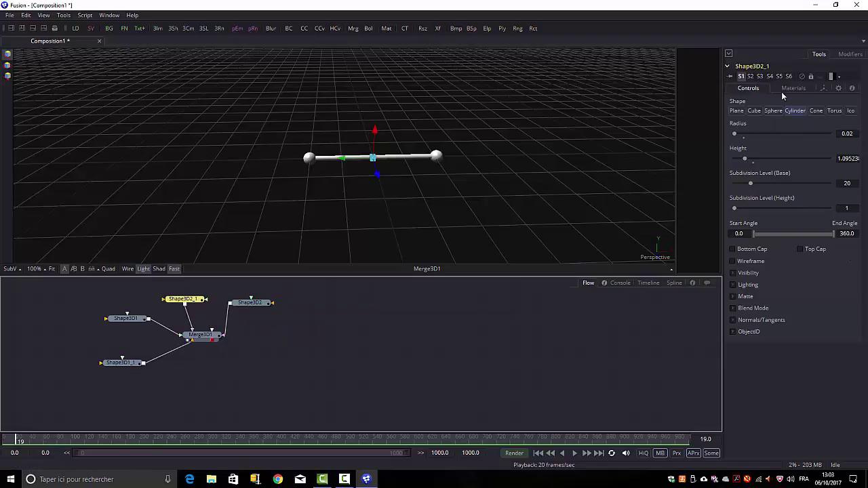
Set the duplicate cylinder's X rotation to 90 degrees so it lies perpendicular to the linking cylinder.
left_click(825, 88)
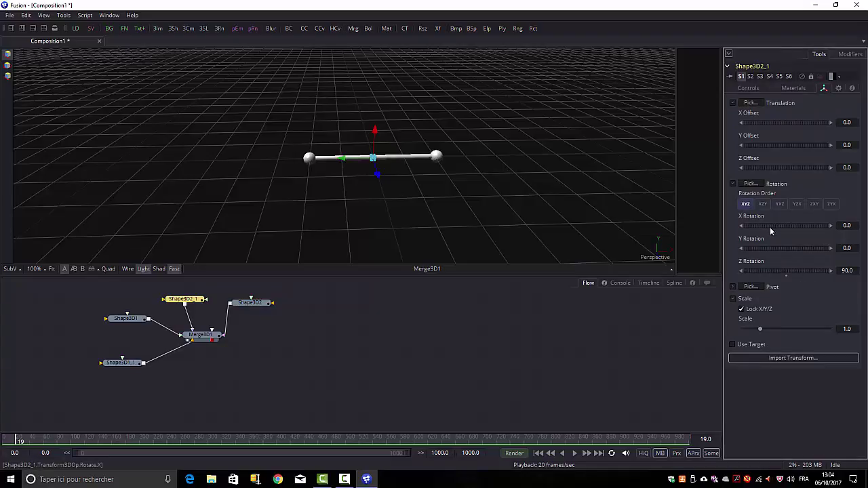
left_click_drag(769, 227, 787, 223)
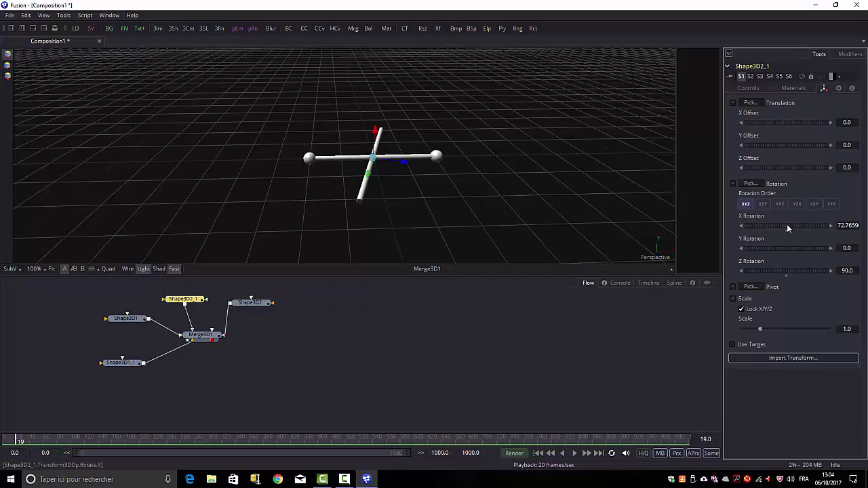
left_click(846, 226)
type("9")
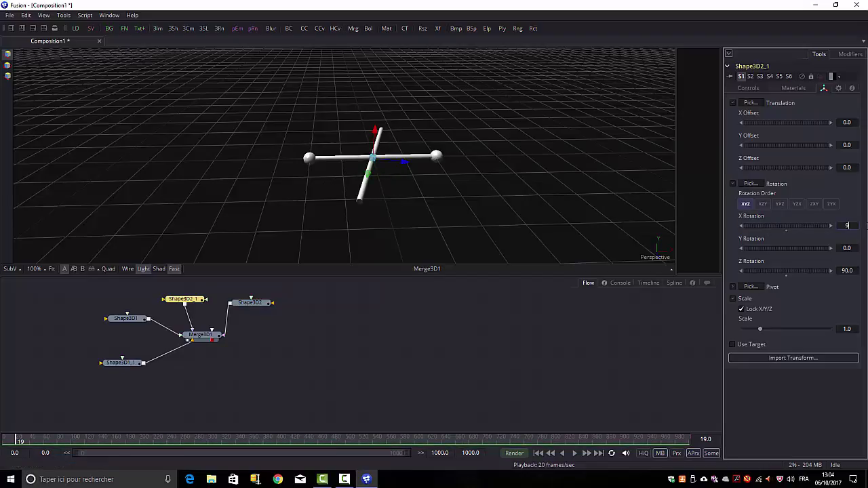
type("0")
key("Return")
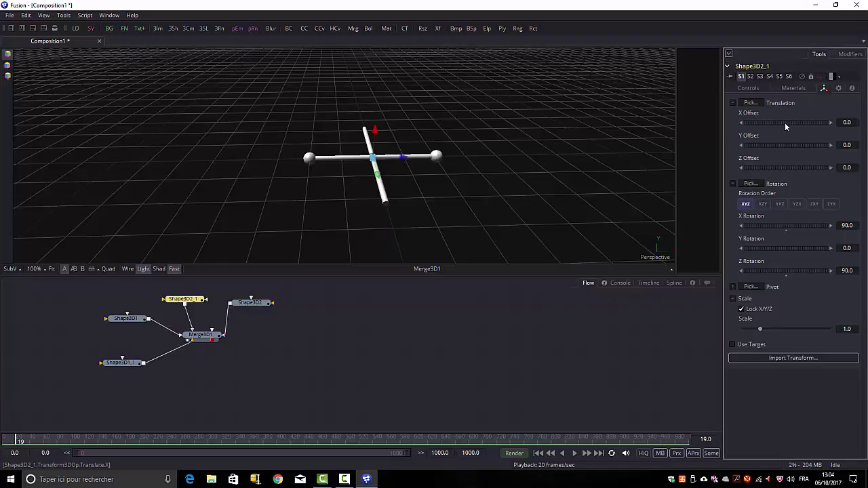
Move the duplicate cylinder to the first sphere with an X offset of about -0.51 and a Z offset of about 0.32.
left_click_drag(784, 122, 776, 129)
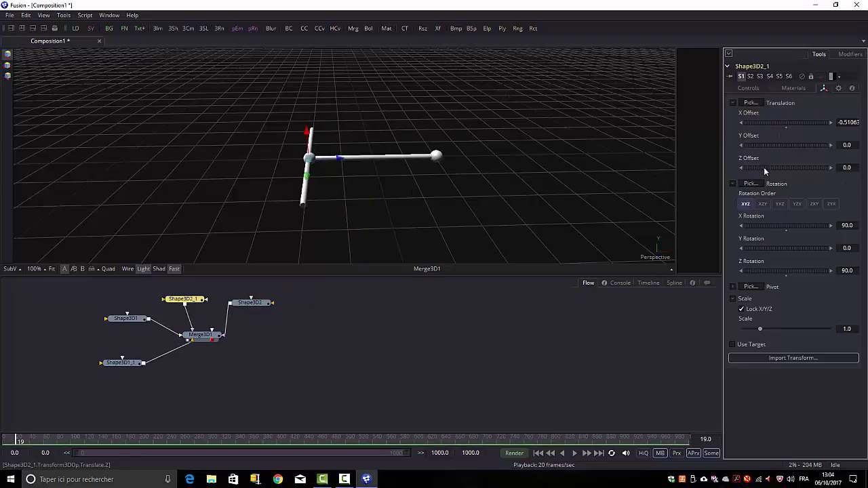
left_click_drag(764, 167, 766, 166)
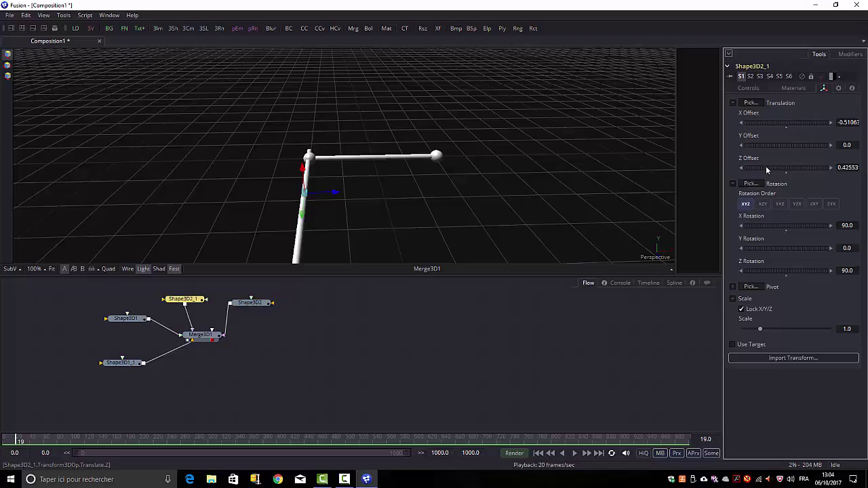
left_click_drag(766, 166, 763, 166)
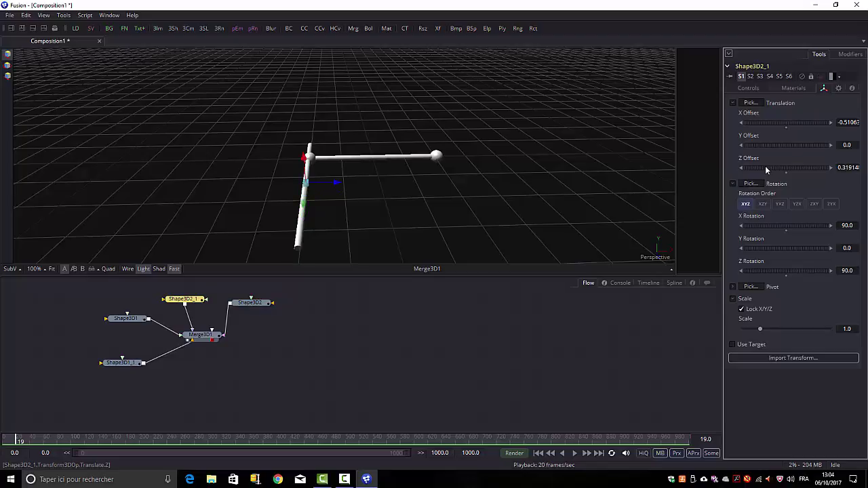
Shorten the duplicate cylinder to a height of about 0.43 and return to its transform settings.
left_click(750, 89)
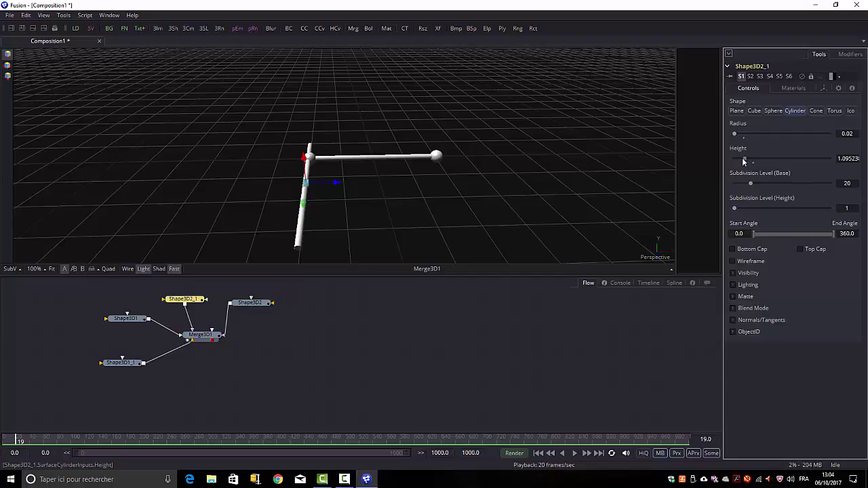
left_click_drag(744, 161, 738, 163)
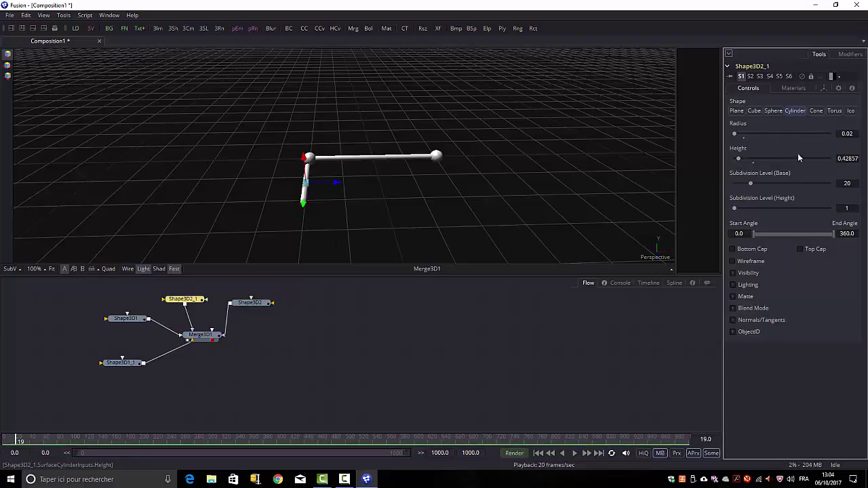
left_click(824, 89)
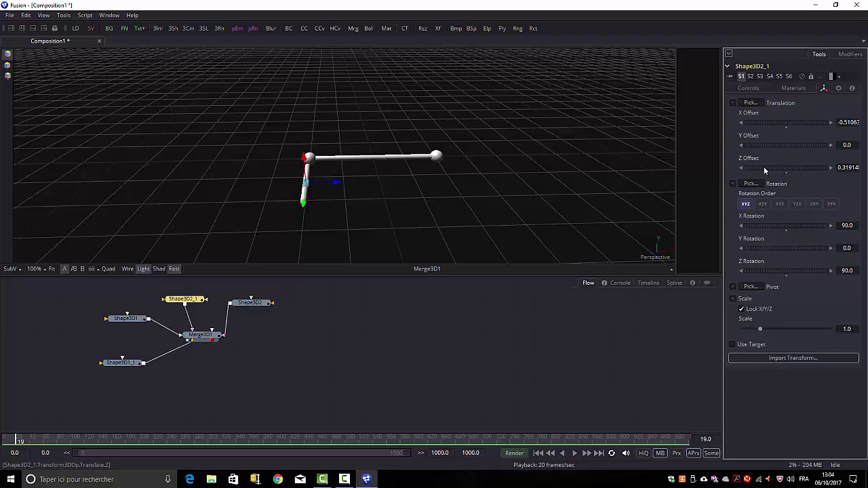
Reduce the duplicate cylinder Shape3D2_1's Z offset to about 0.21 so its end meets the first sphere.
left_click_drag(763, 166, 763, 166)
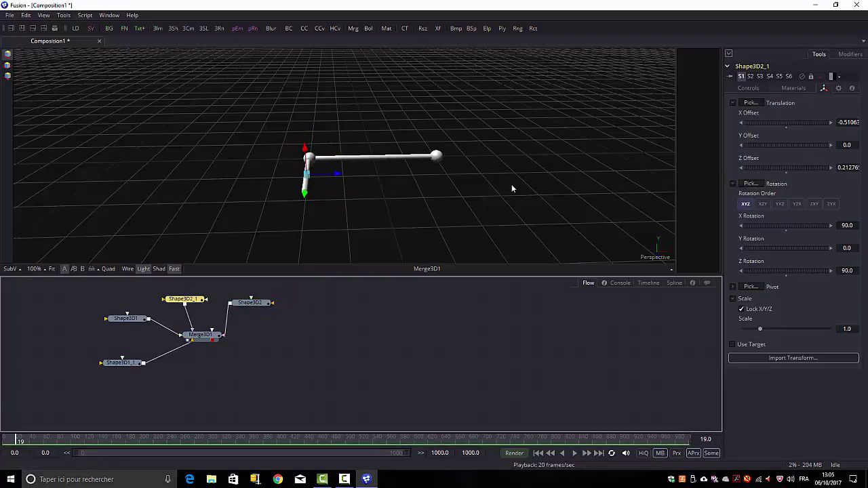
left_click_drag(524, 179, 524, 199)
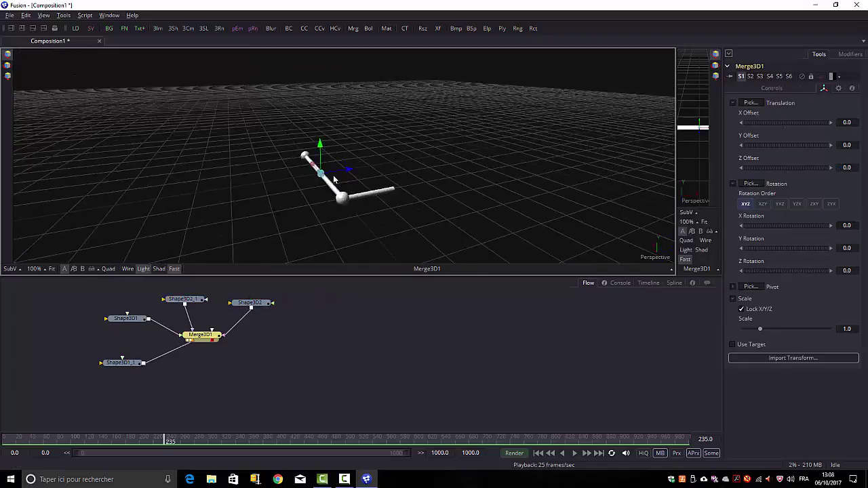
left_click_drag(333, 175, 204, 197)
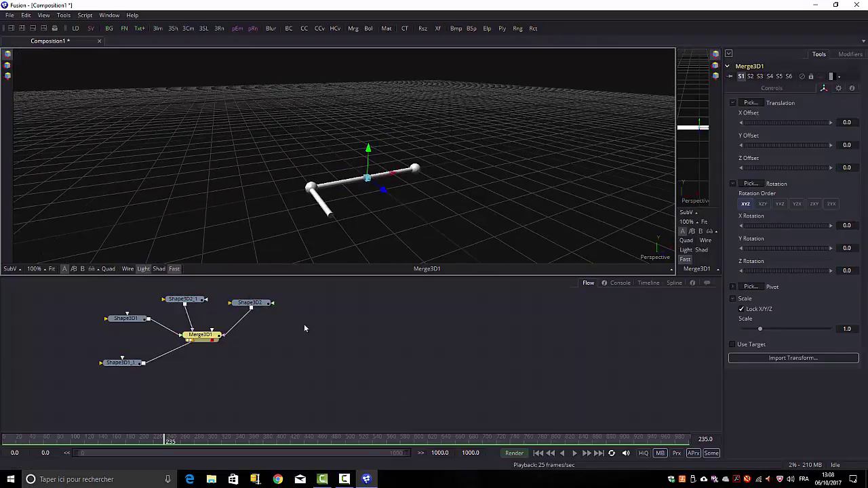
Copy the perpendicular cylinder Shape3D2_1 and paste the copy into the flow.
left_click(252, 306)
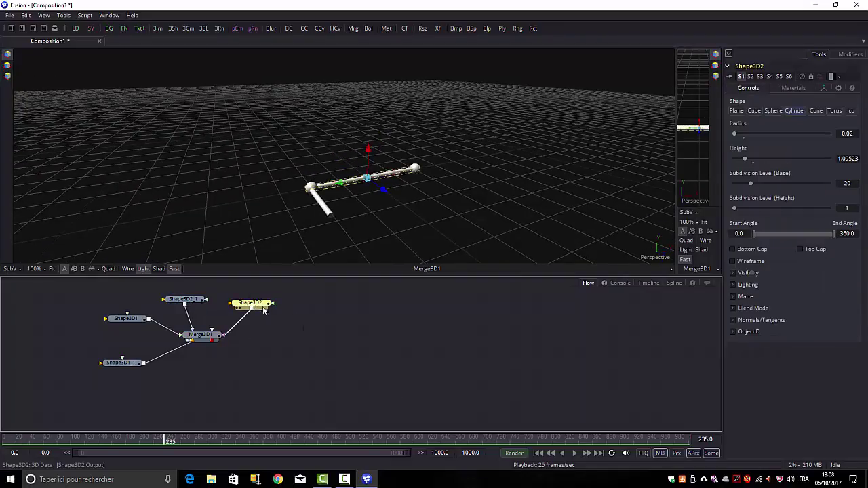
left_click(181, 303)
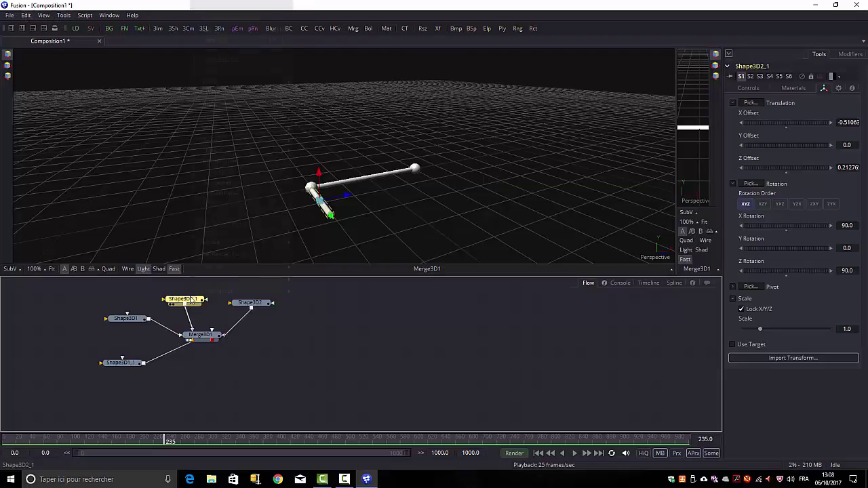
right_click(191, 301)
left_click(210, 42)
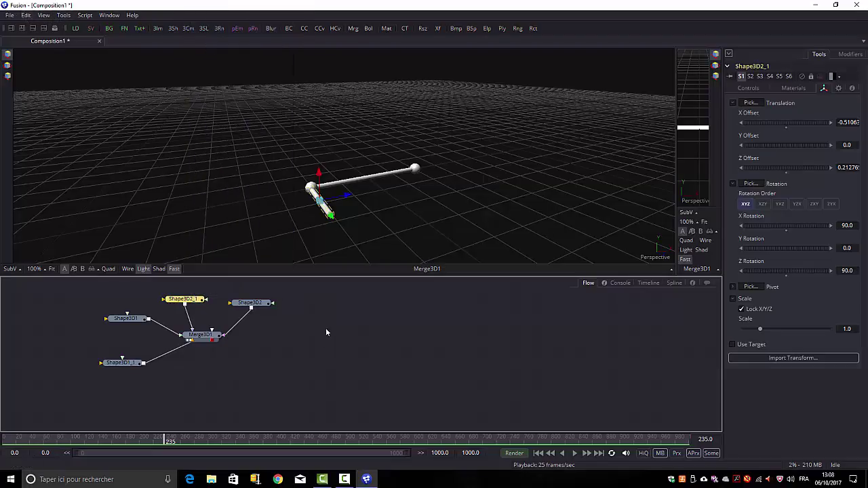
right_click(282, 350)
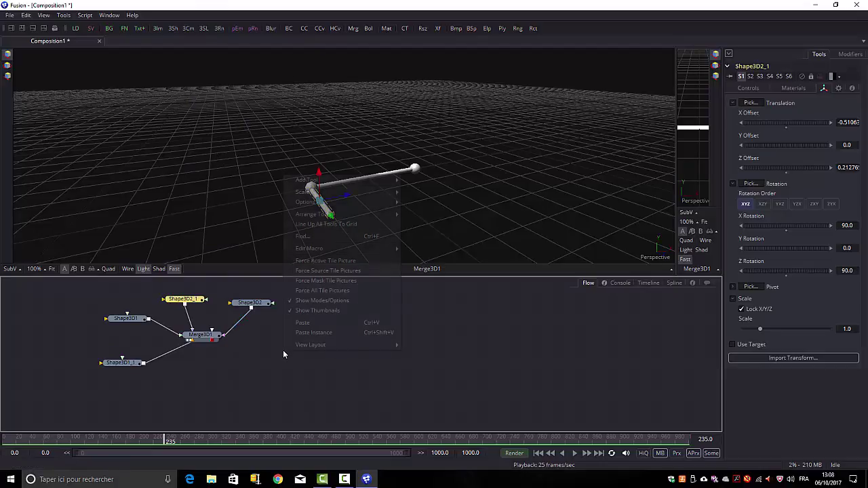
left_click(311, 322)
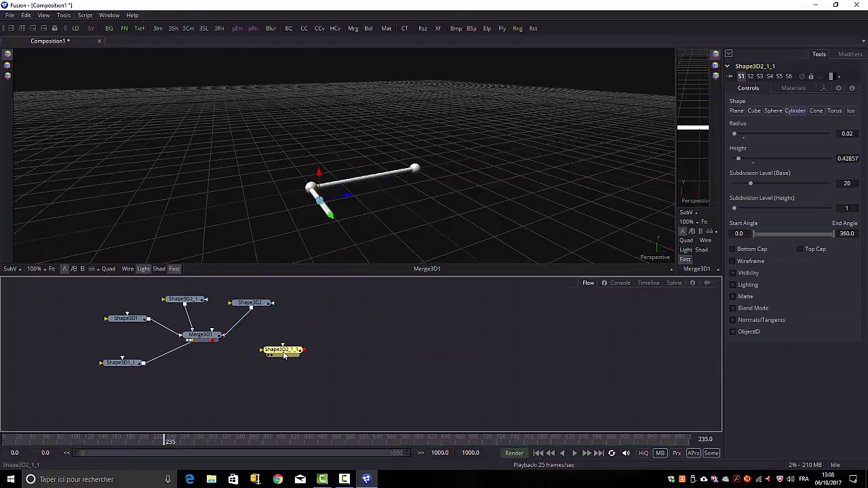
Connect the pasted cylinder Shape3D2_1_1 to Merge3D1 and place its node below the merge.
left_click_drag(285, 355, 281, 367)
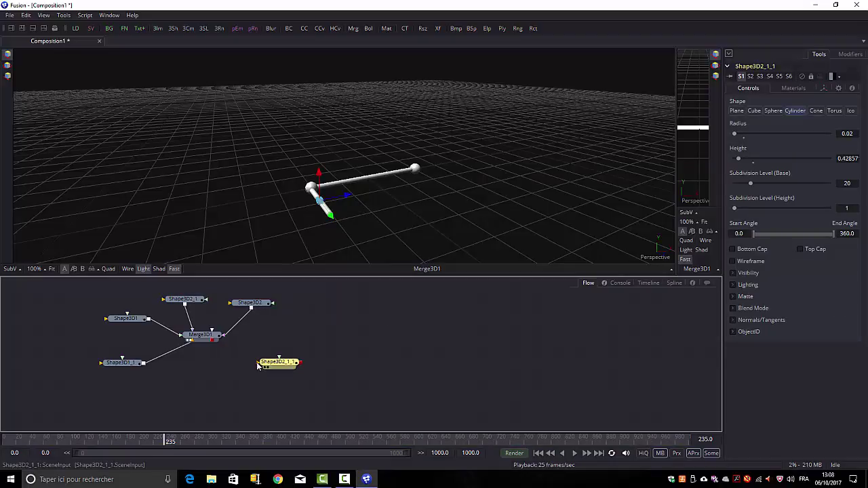
left_click_drag(301, 363, 201, 335)
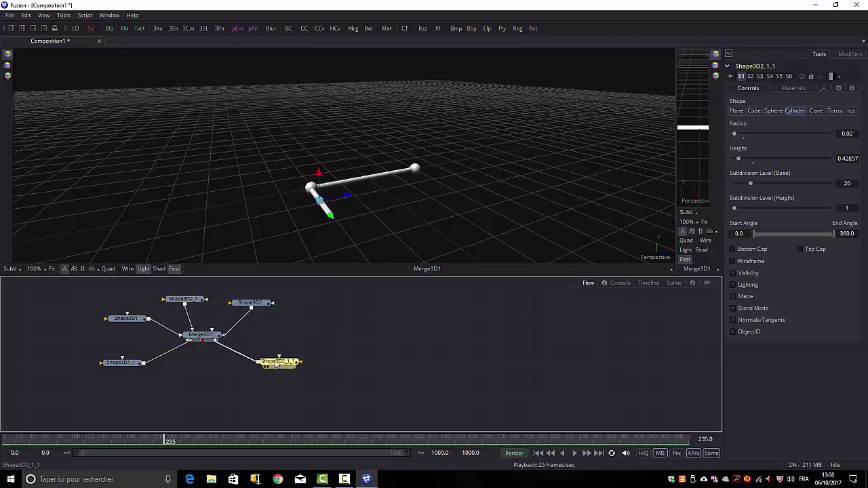
left_click_drag(279, 361, 205, 375)
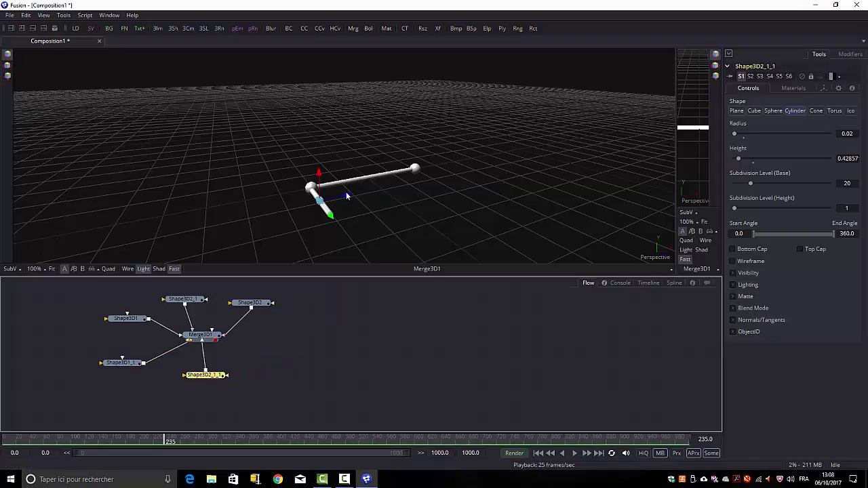
Move the pasted cylinder along the linking cylinder's direction to the second sphere, parallel to the first perpendicular cylinder.
left_click_drag(346, 192, 459, 177)
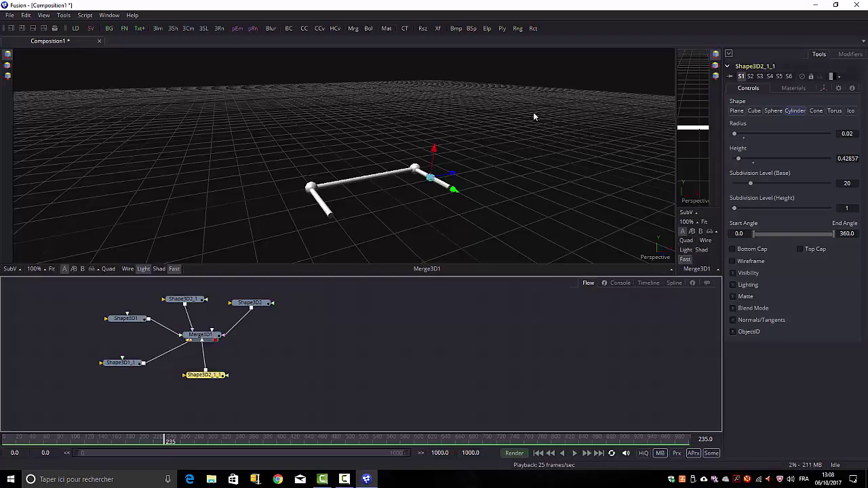
left_click(540, 215)
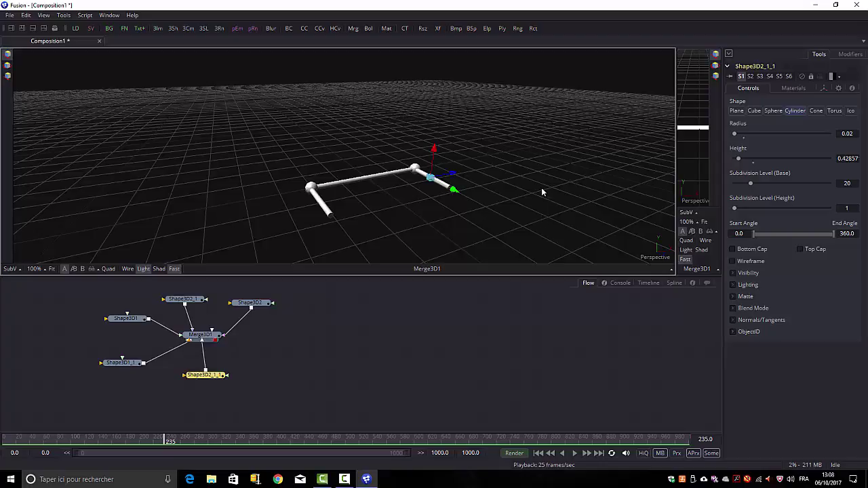
left_click(200, 335)
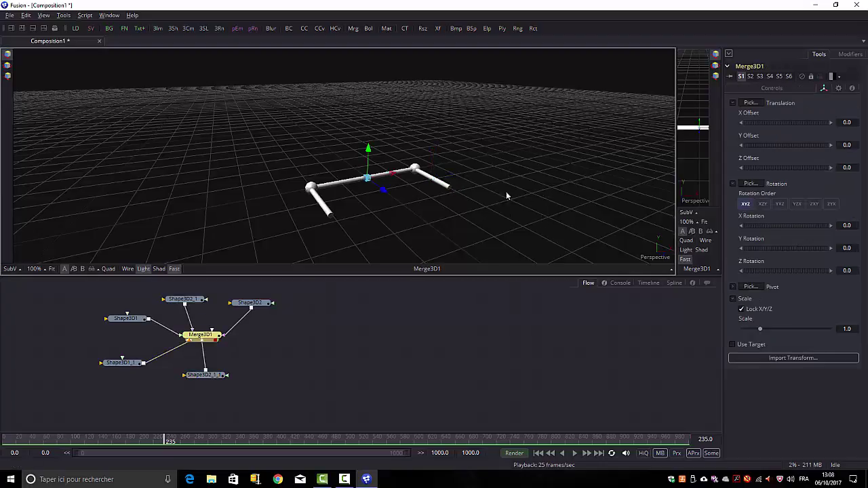
left_click_drag(506, 192, 664, 178)
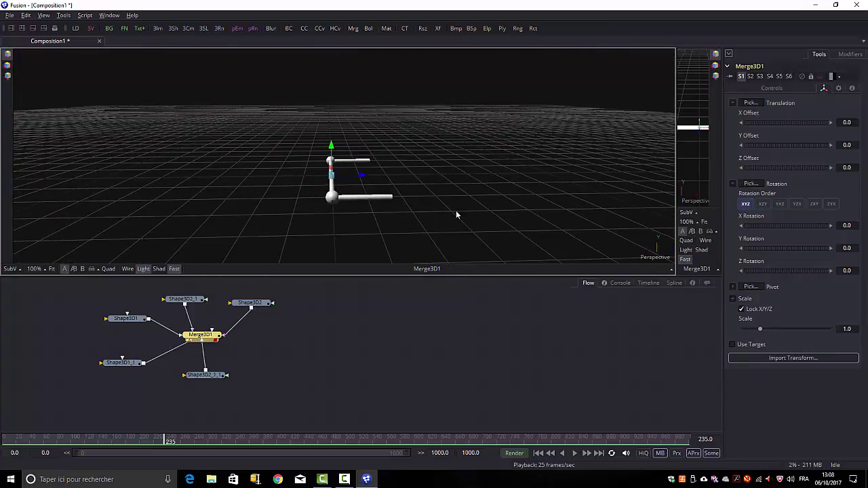
left_click_drag(456, 215, 468, 222)
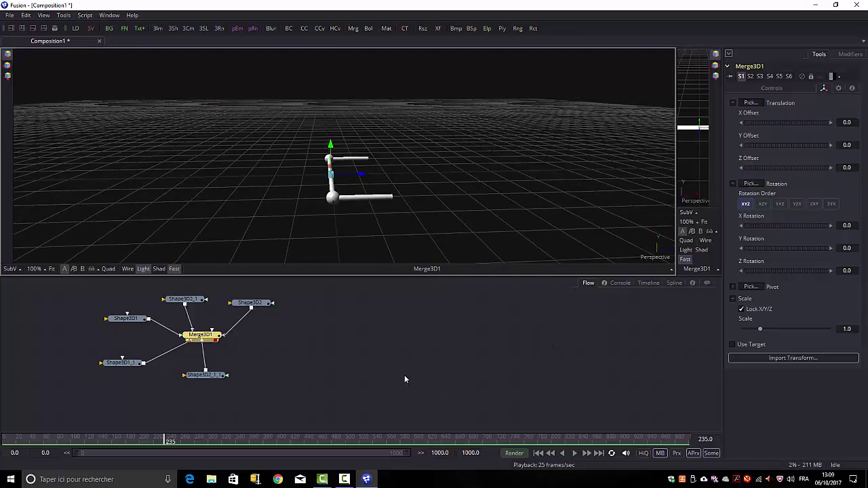
Add a Duplicate 3D node after Merge3D1 and space it further from the merge in the flow.
left_click(299, 352)
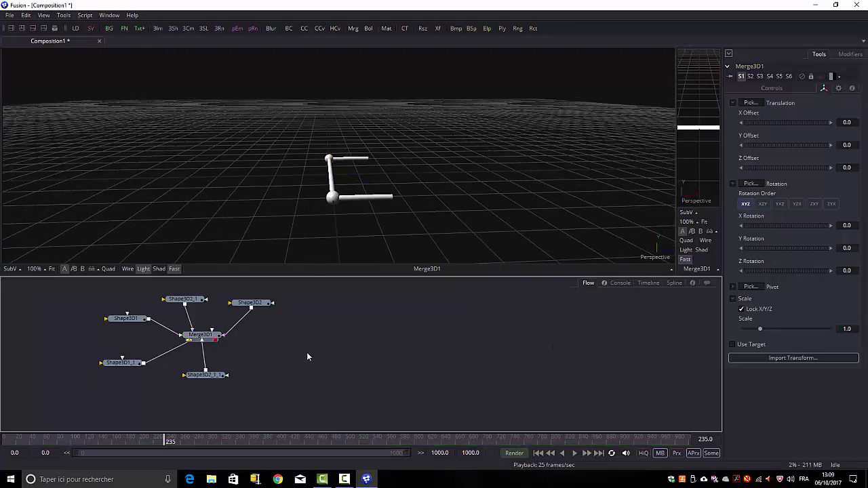
left_click(204, 341)
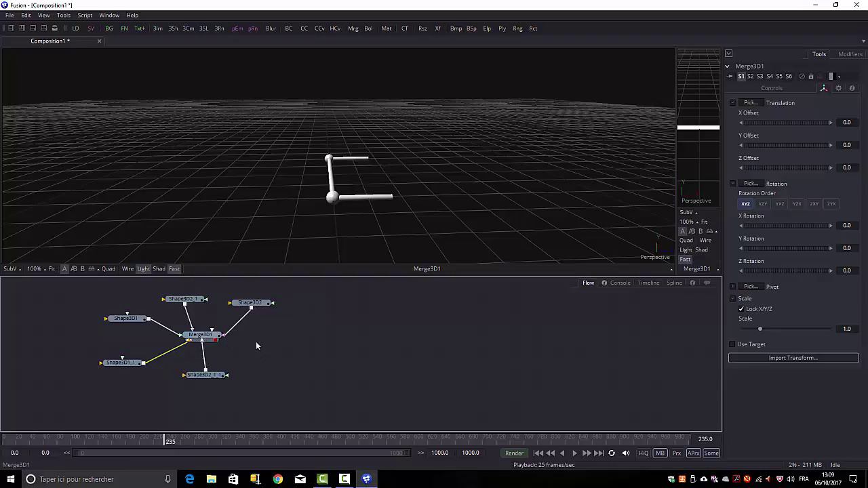
left_click(63, 16)
mouse_move(73, 32)
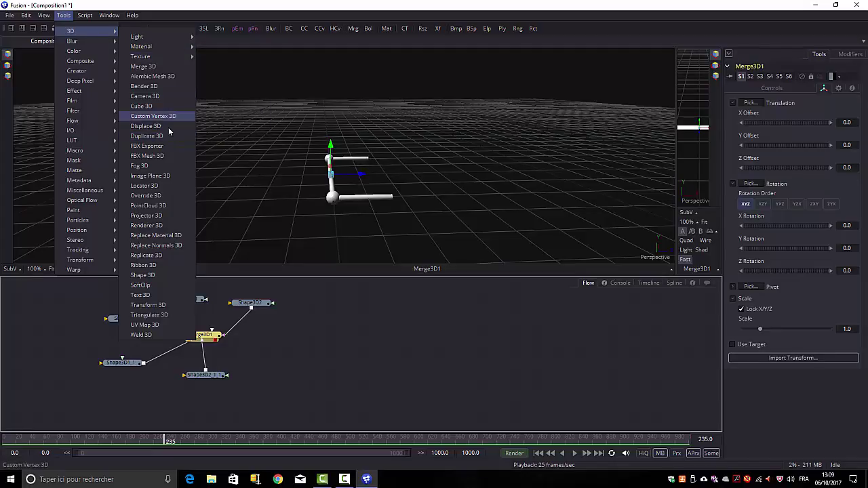
left_click(156, 138)
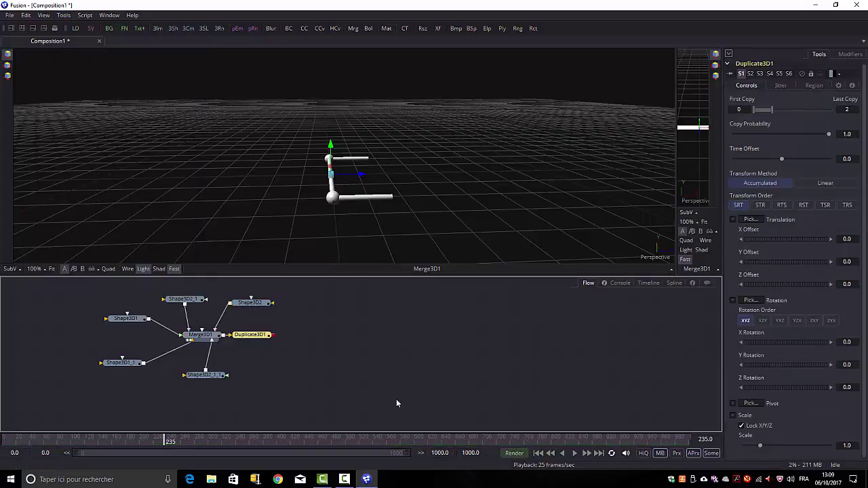
left_click_drag(258, 339, 324, 339)
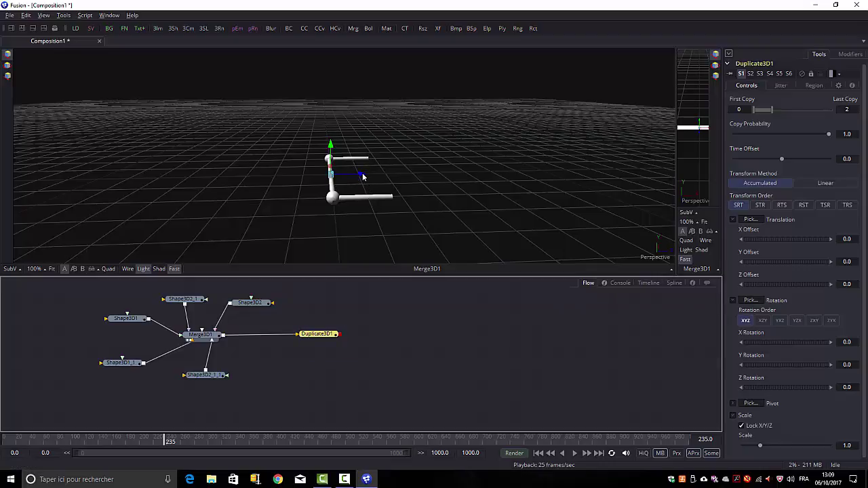
Offset the Duplicate3D1 copies by about 0.46 in Z and display Duplicate3D1 in the main 3D view.
left_click_drag(363, 177, 415, 184)
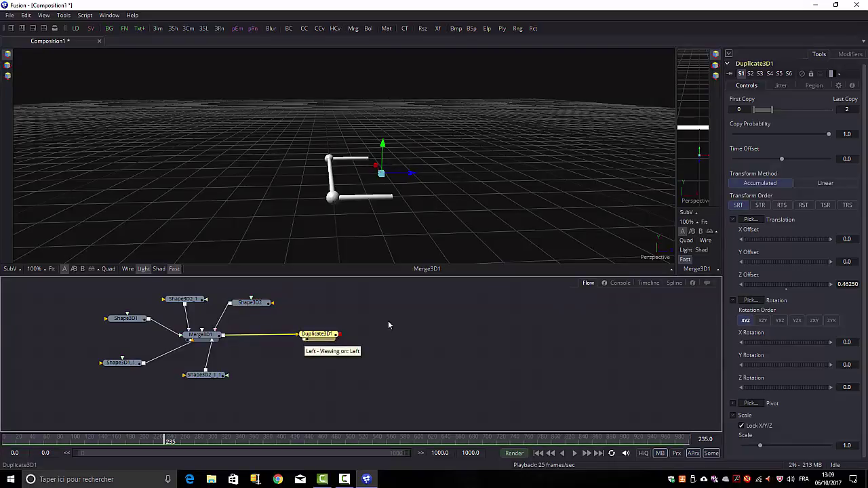
left_click(323, 338)
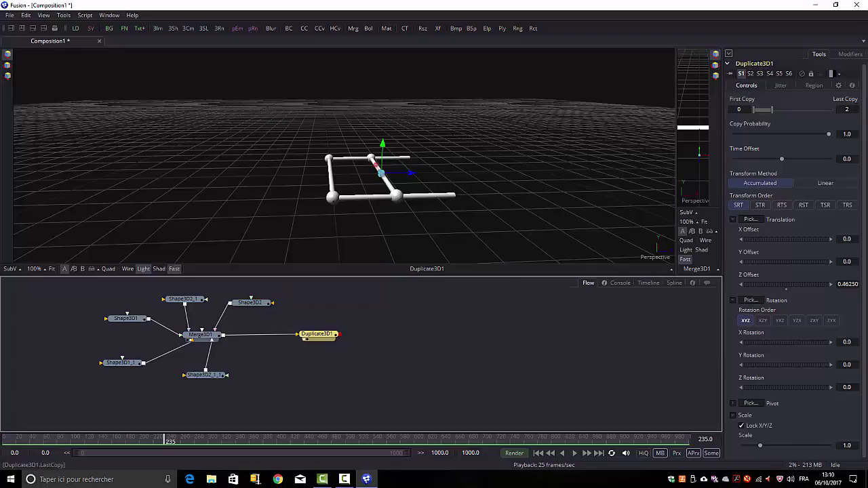
Set the last copy of Duplicate3D1 to 40 to extend the structure into a long ladder.
left_click(814, 113)
type("40")
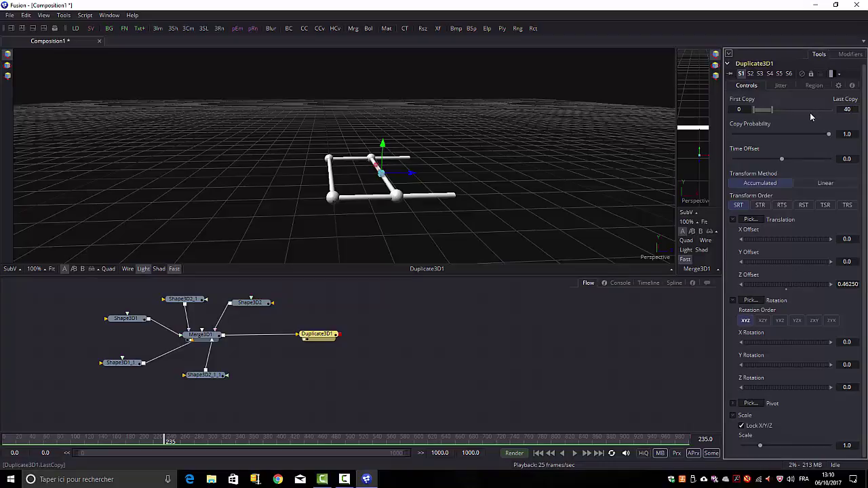
key("Tab")
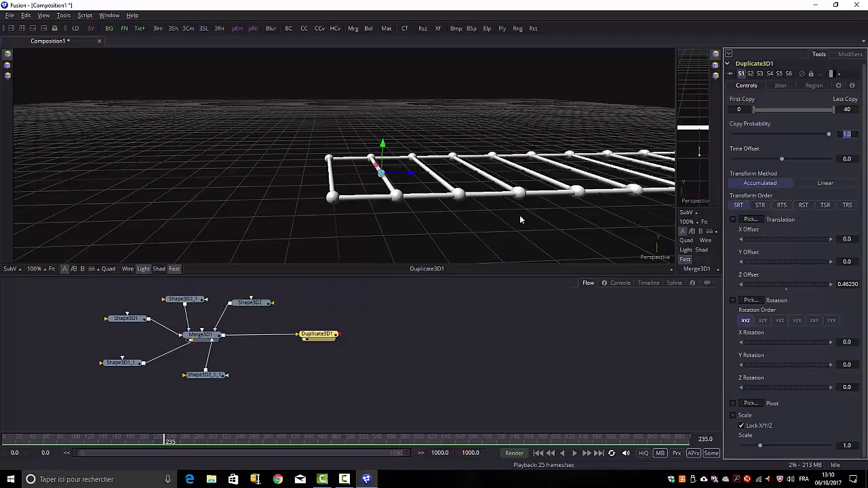
left_click_drag(520, 219, 618, 208)
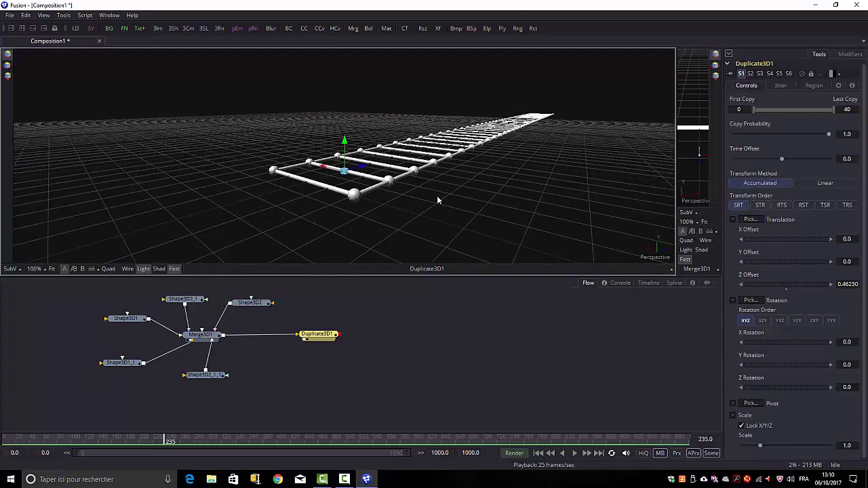
left_click_drag(438, 197, 500, 207)
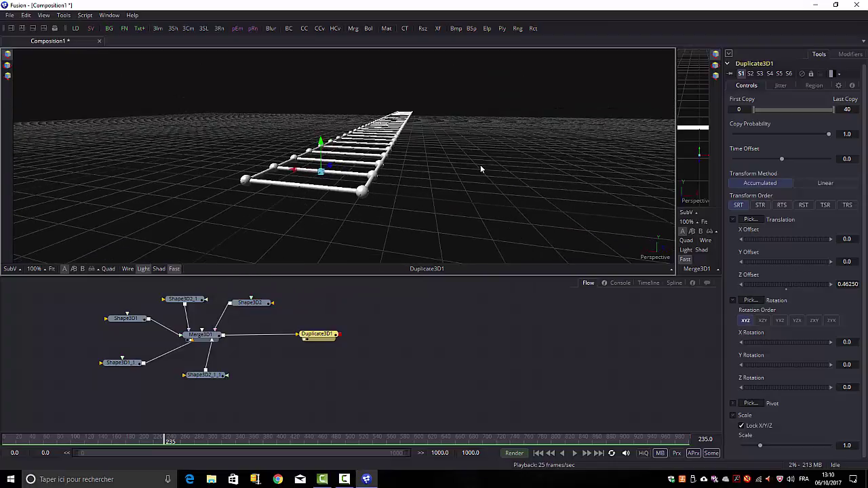
left_click_drag(480, 165, 400, 170)
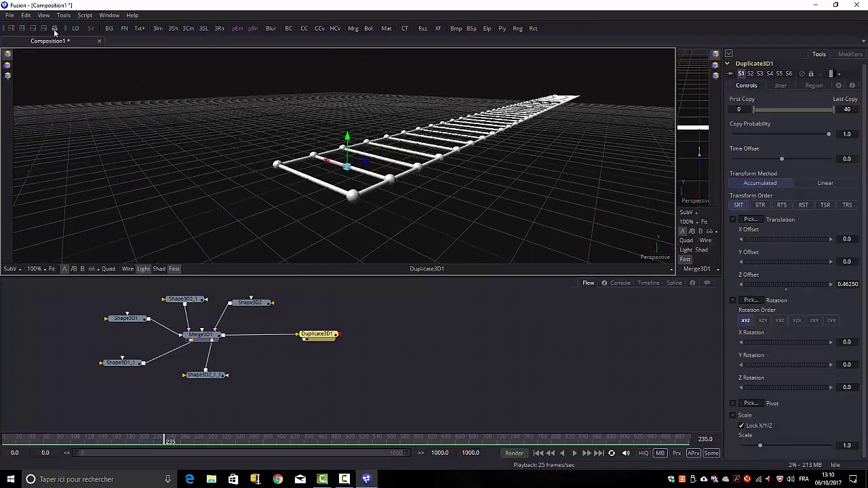
Try twisting the ladder by rotating the Duplicate3D1 copies about 15.6 degrees around Z, and undo the rotation.
left_click(8, 65)
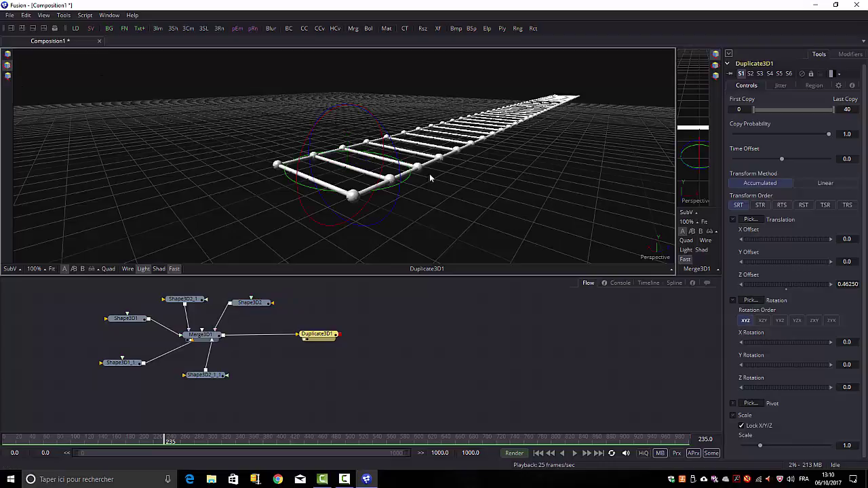
left_click_drag(391, 140, 403, 160)
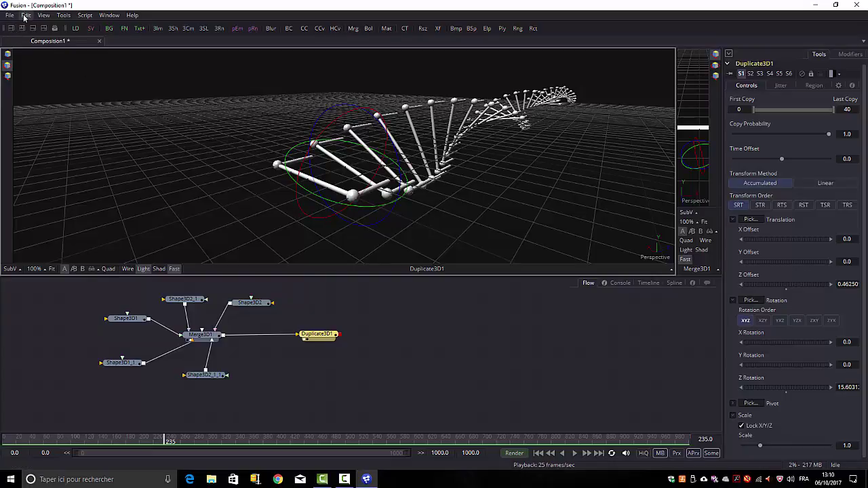
left_click(26, 15)
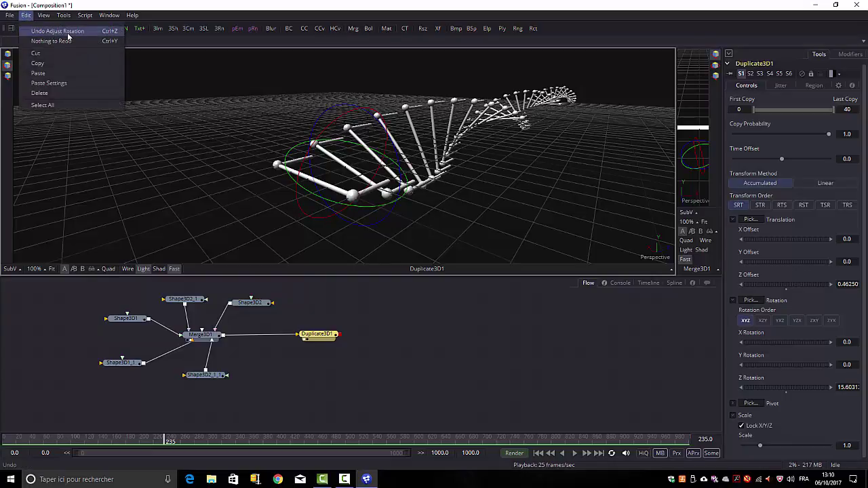
left_click(67, 31)
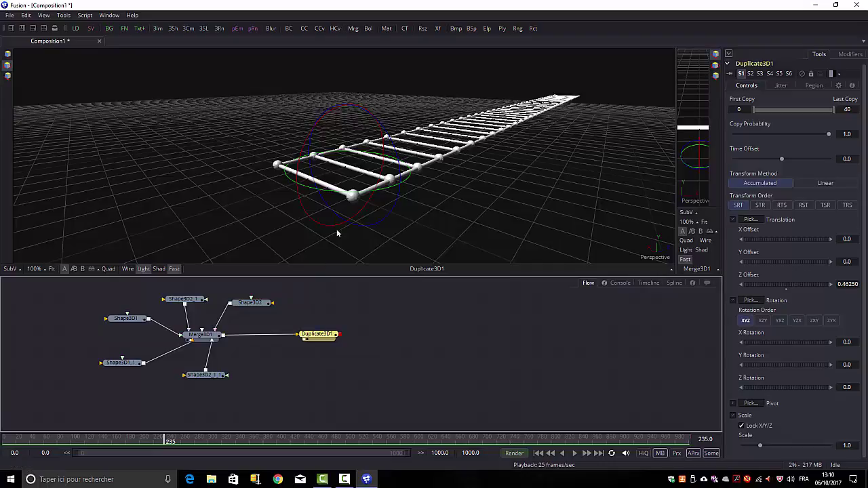
Add a Bender 3D node after Duplicate3D1.
left_click(63, 16)
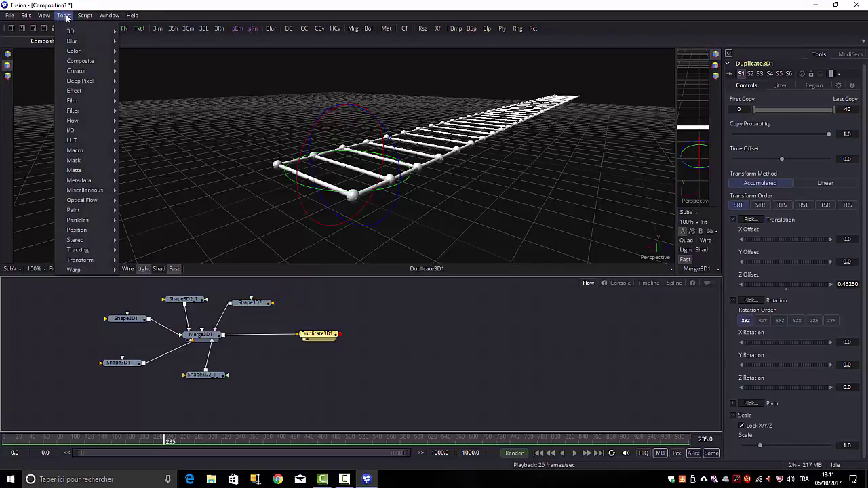
mouse_move(75, 32)
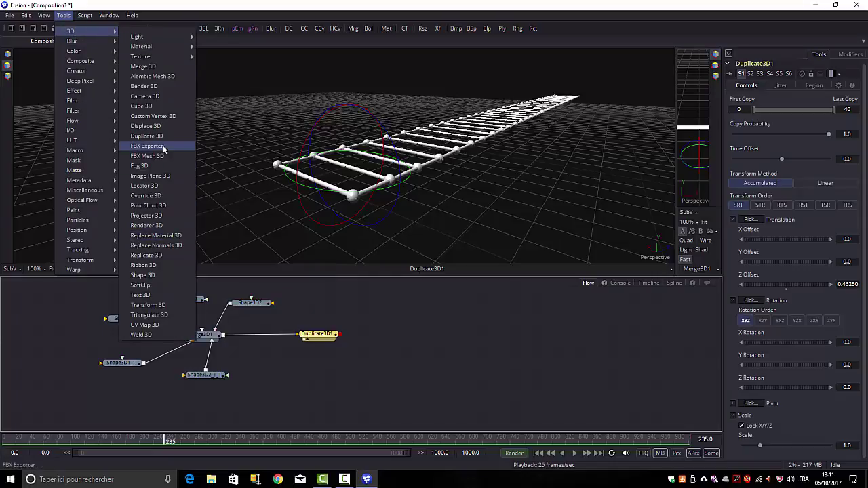
left_click(143, 86)
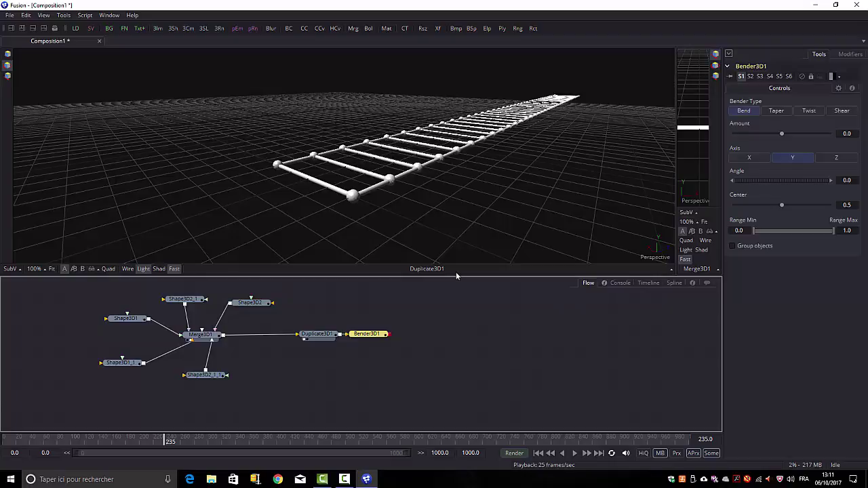
Set Bender3D1 to the Twist type around the Z axis, placing its node farther from Duplicate3D1.
left_click_drag(375, 337, 403, 335)
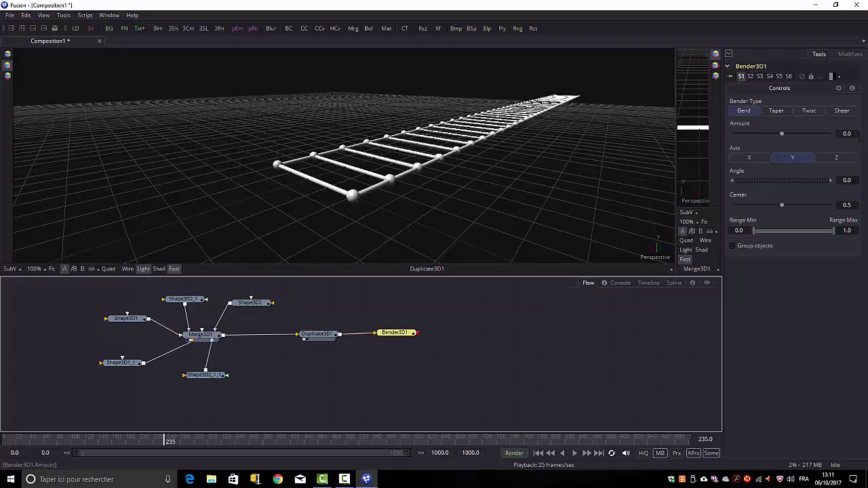
left_click(809, 111)
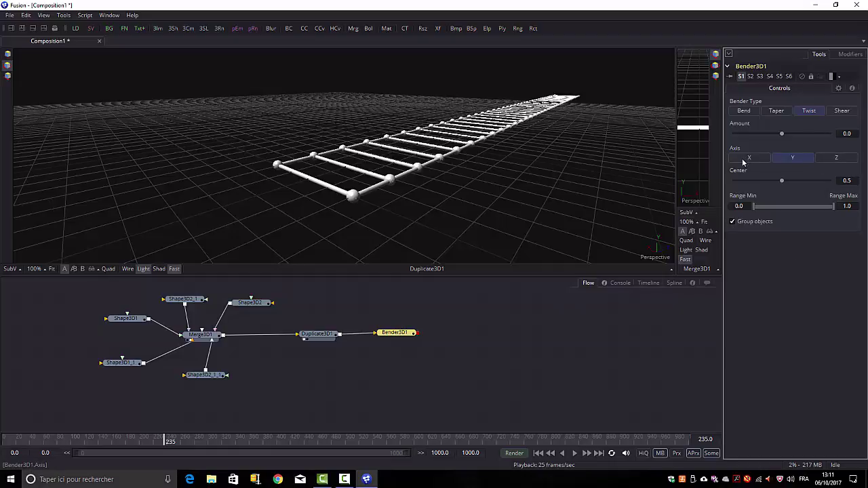
left_click(836, 158)
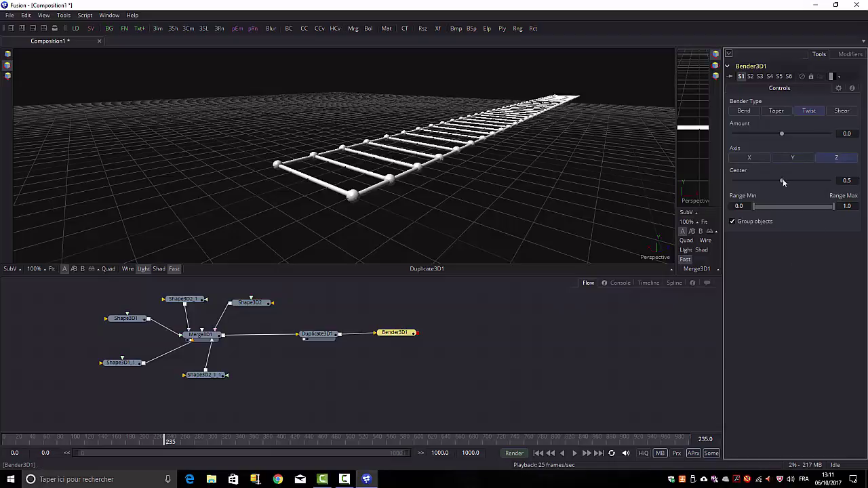
Set Bender3D1's amount to about 0.89 and center to about 0.58, and display the node in the main 3D view.
left_click_drag(782, 132, 823, 136)
mouse_move(795, 177)
left_mouse_down()
mouse_move(772, 177)
mouse_move(788, 177)
left_mouse_up()
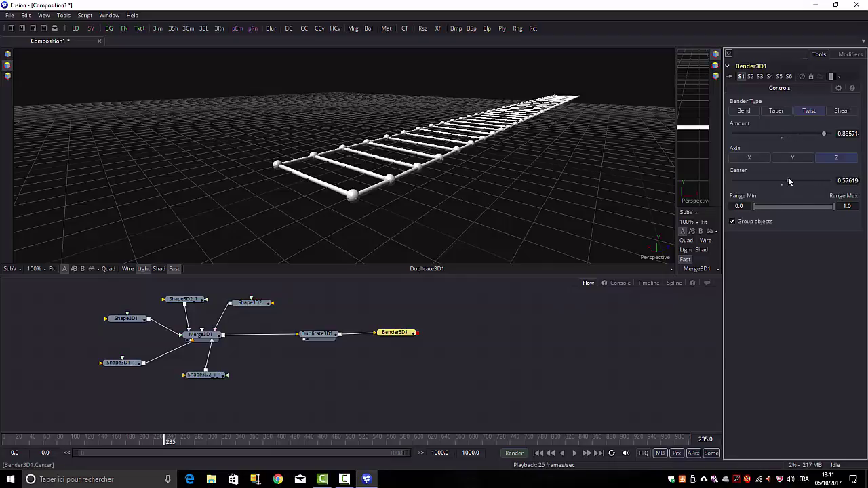
left_click(401, 333)
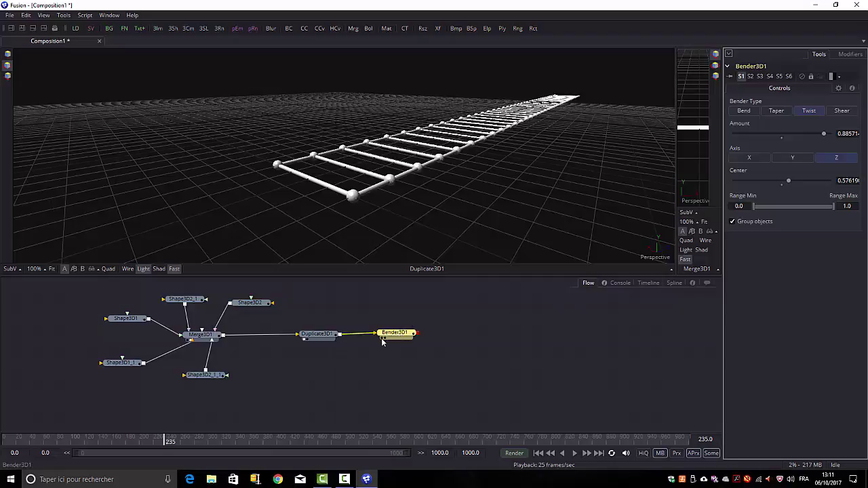
left_click(383, 338)
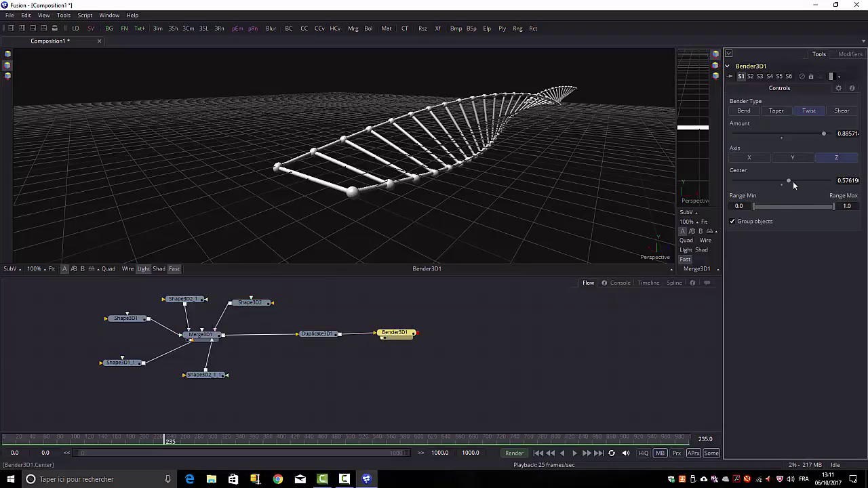
Try other positive and negative twist amounts and center positions on Bender3D1, and reset both values to their defaults.
left_click_drag(791, 181, 741, 195)
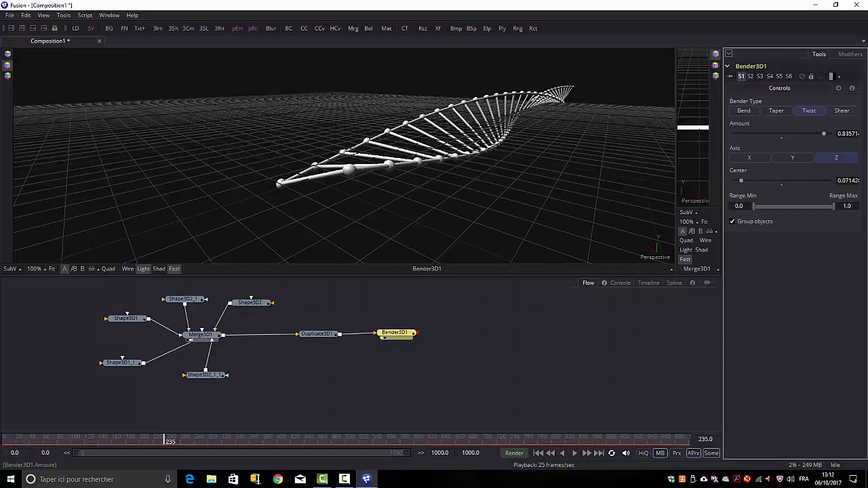
left_click_drag(825, 135, 836, 136)
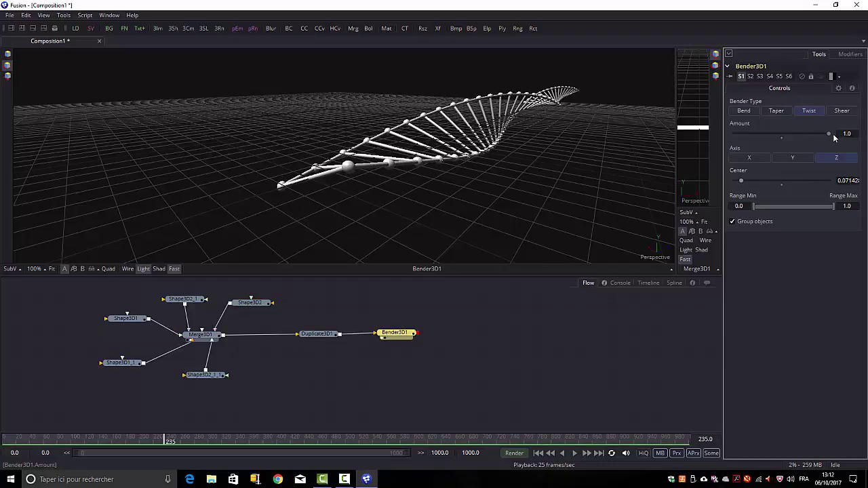
left_click_drag(830, 135, 737, 137)
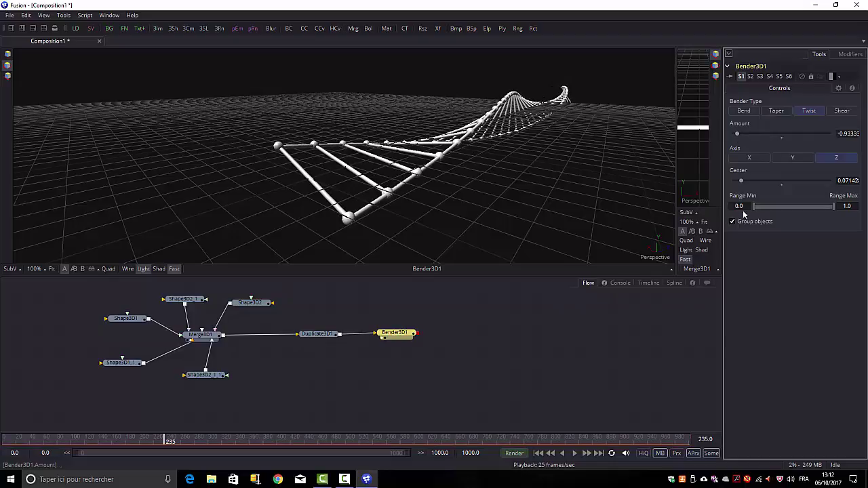
left_click_drag(741, 180, 783, 182)
double_click(783, 181)
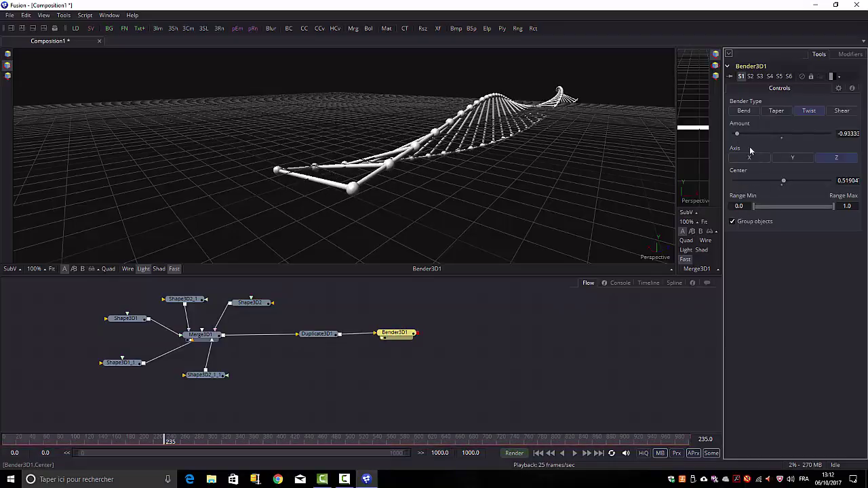
double_click(782, 137)
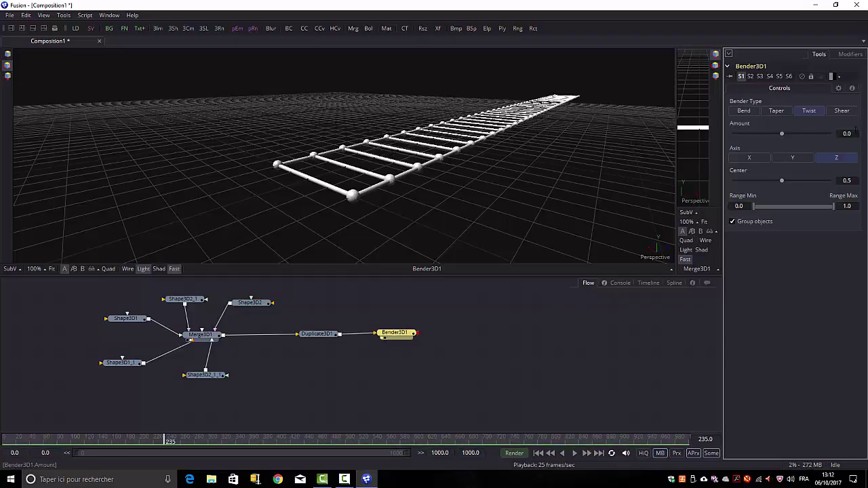
Set Bender3D1's twist amount to 4, and reduce it to about 1.41.
left_click(847, 133)
type("4")
key("Return")
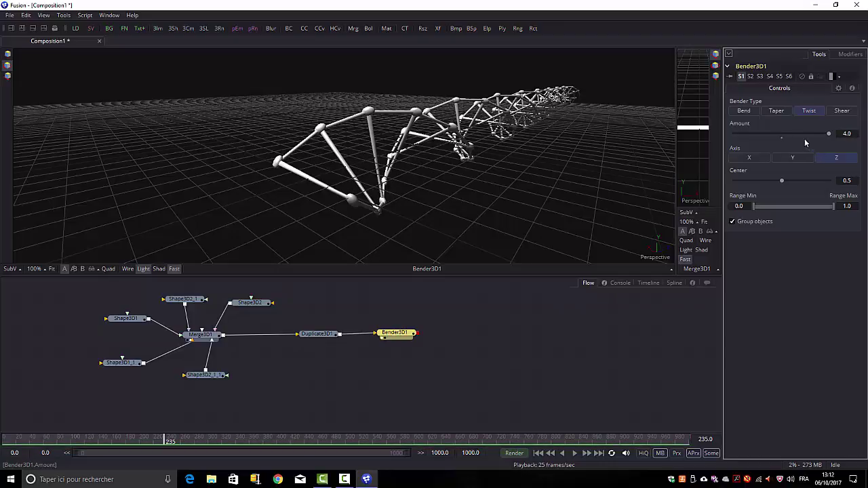
left_click_drag(828, 134, 799, 130)
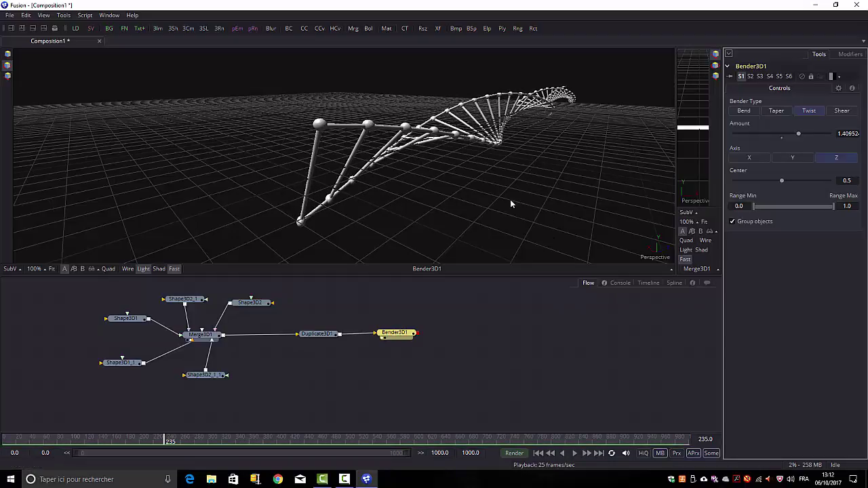
left_click_drag(510, 199, 536, 181)
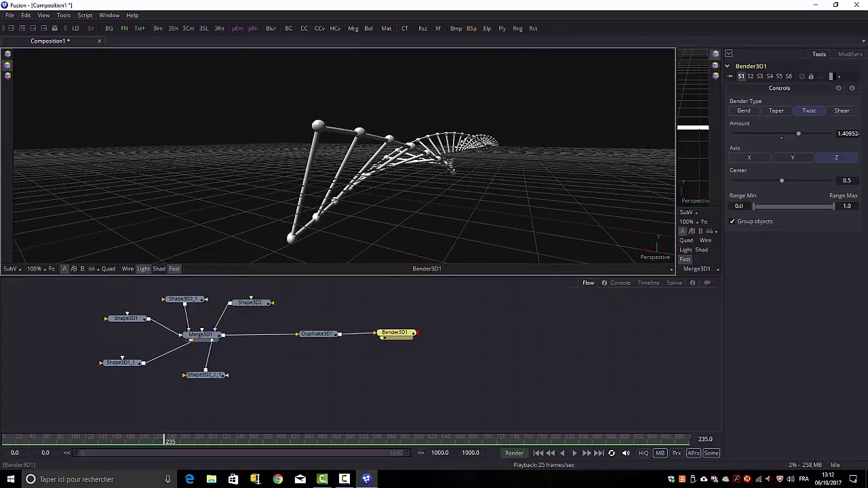
Try Bender3D1's twist center at 0 and 5, and raise it to about 7.81.
left_click_drag(782, 180, 730, 198)
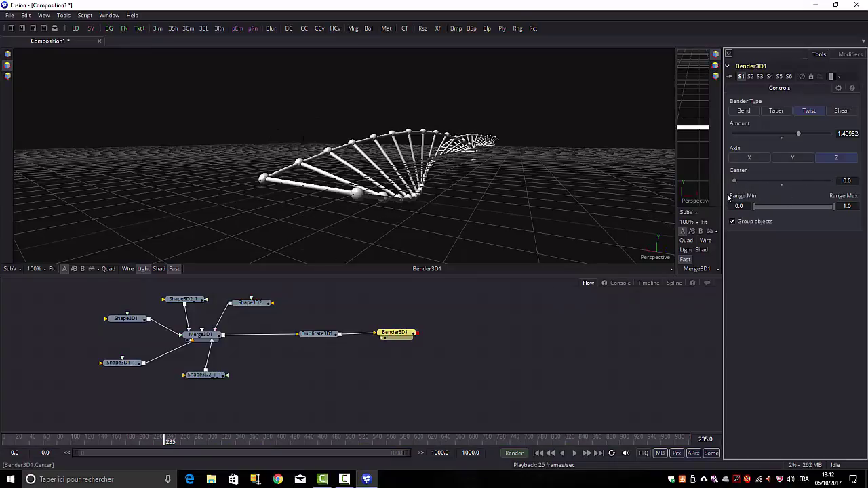
left_click(847, 180)
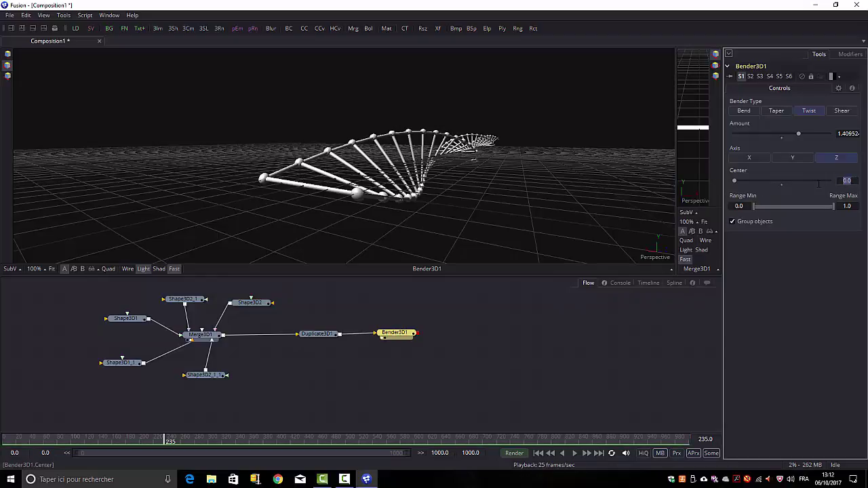
type("5")
key("Return")
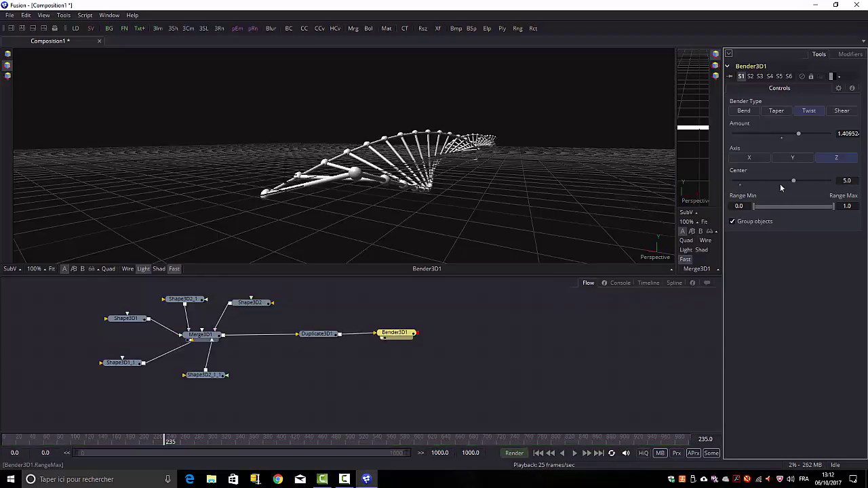
left_click_drag(798, 180, 828, 182)
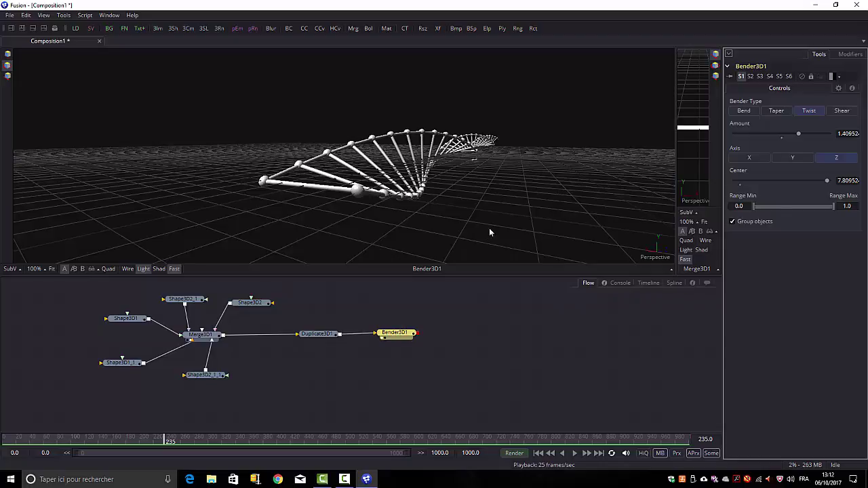
Refine the DNA twist with an amount of about 2.25 and a center of about 6.25.
left_click_drag(488, 206, 565, 244)
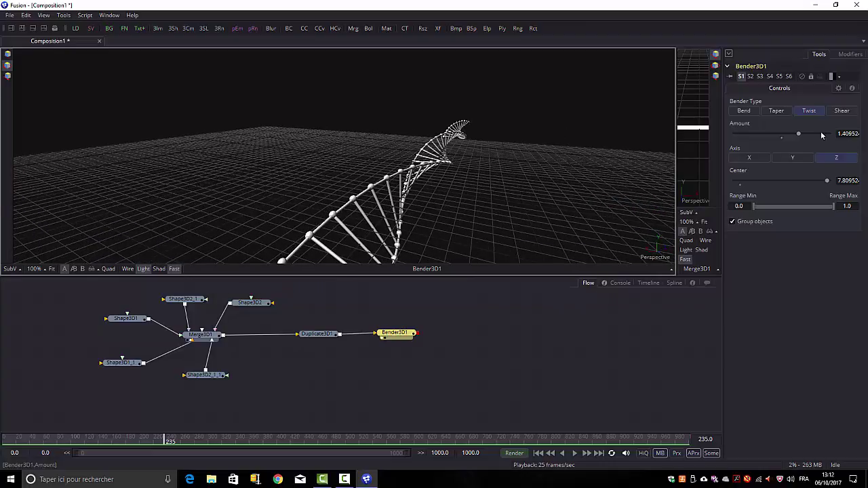
mouse_move(801, 133)
left_mouse_down()
mouse_move(823, 134)
mouse_move(811, 140)
left_mouse_up()
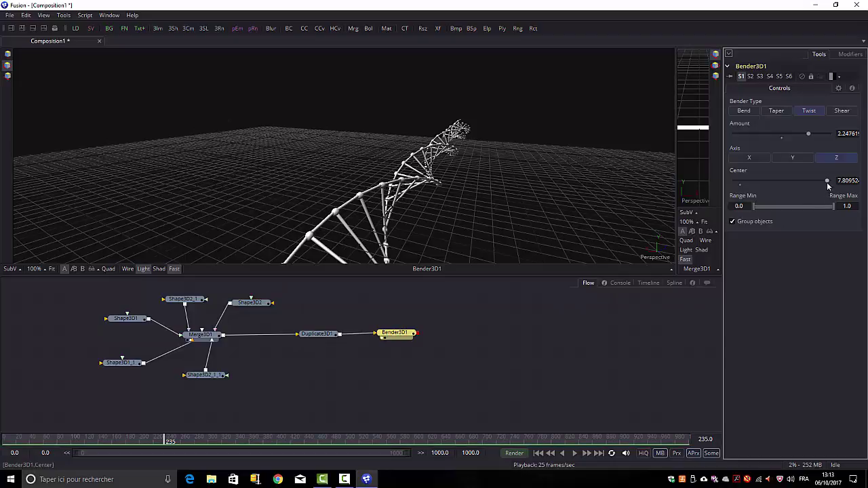
mouse_move(827, 181)
left_mouse_down()
mouse_move(808, 180)
mouse_move(814, 177)
left_mouse_up()
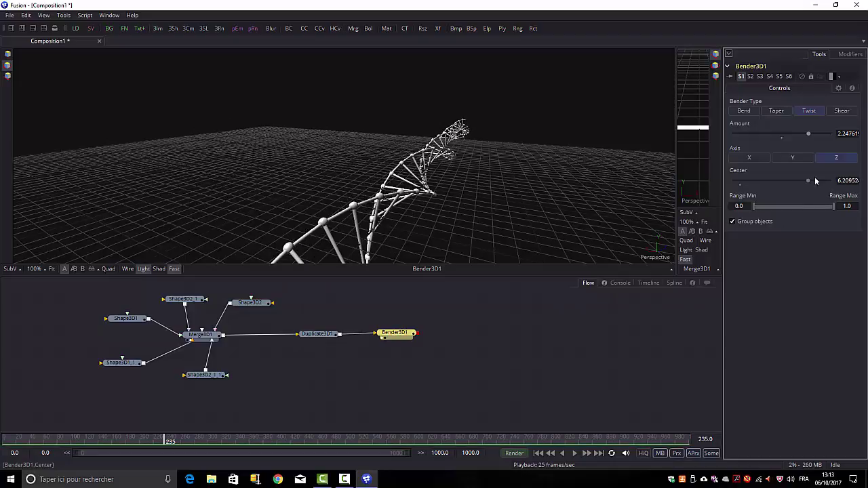
left_click_drag(436, 213, 475, 235)
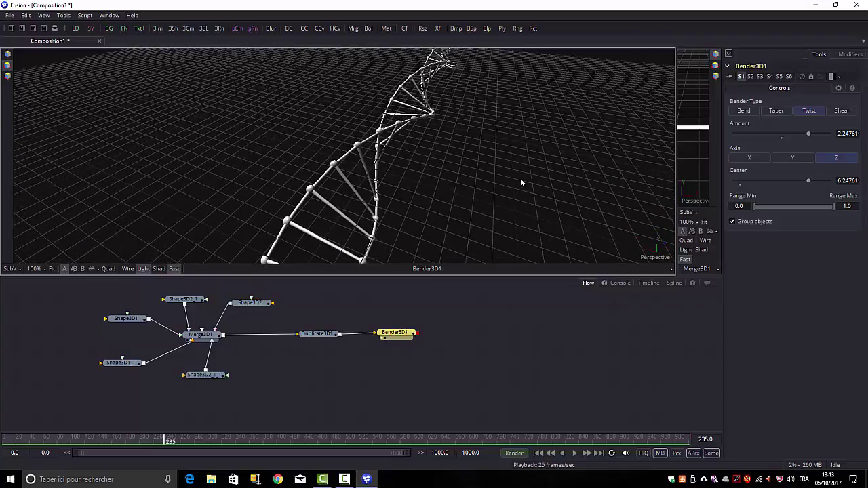
left_click_drag(507, 189, 548, 262)
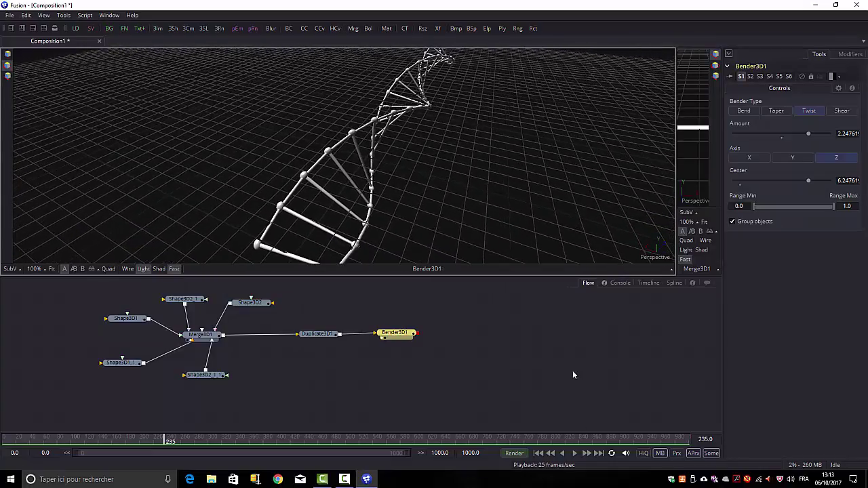
Add a Renderer 3D node after Bender3D1 and show its output in an enlarged second viewer.
left_click(64, 16)
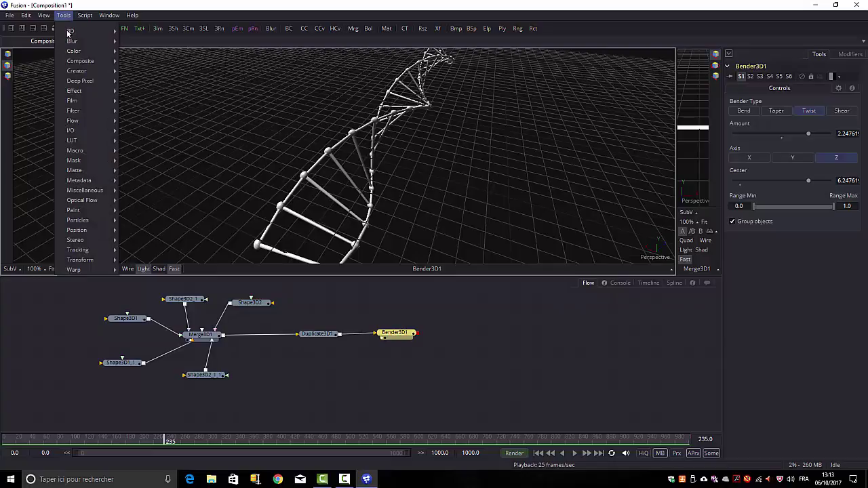
mouse_move(72, 35)
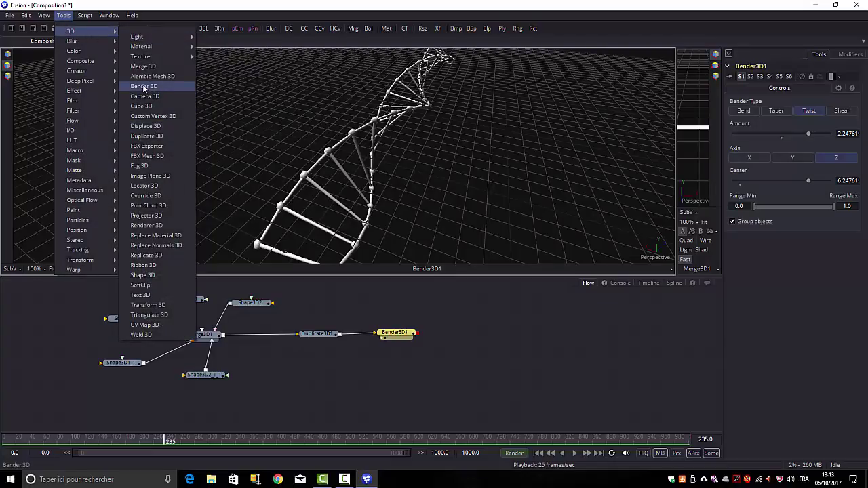
left_click(139, 226)
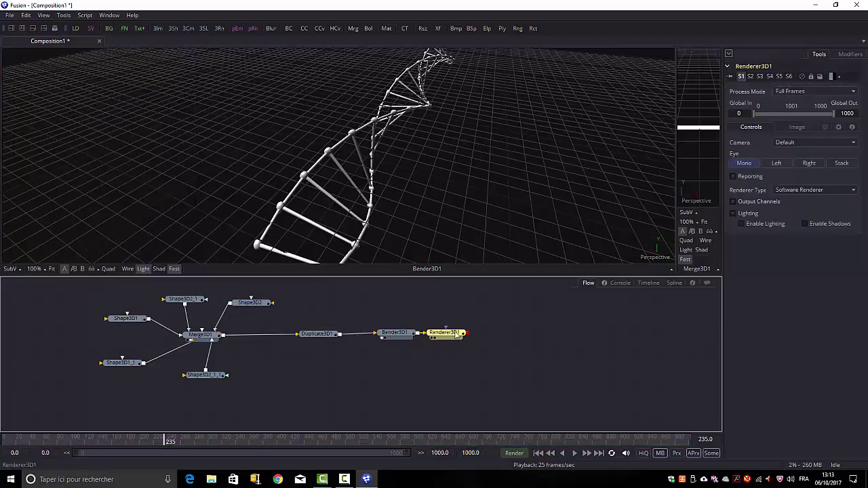
left_click_drag(457, 335, 486, 338)
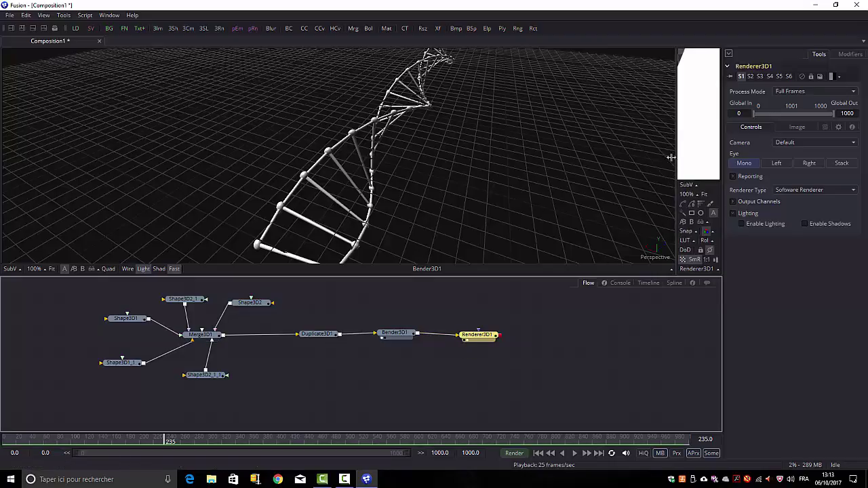
left_click_drag(675, 159, 368, 162)
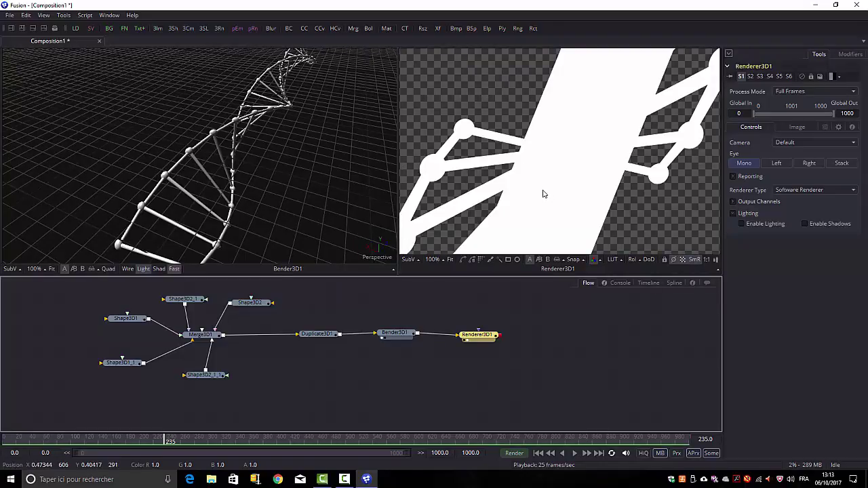
scroll(542, 194, "down", 3)
scroll(563, 198, "up", 5)
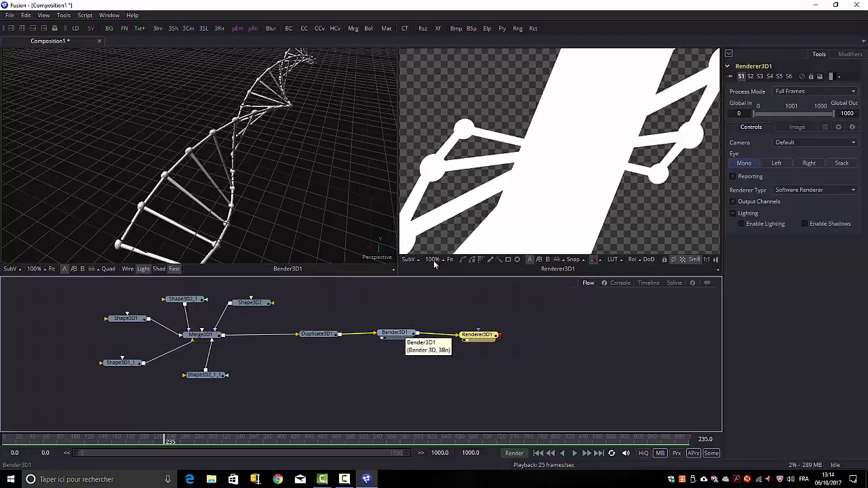
Add a Camera 3D node and merge it with Bender3D1's output ahead of Renderer3D1, without its image input from the renderer.
left_click(65, 19)
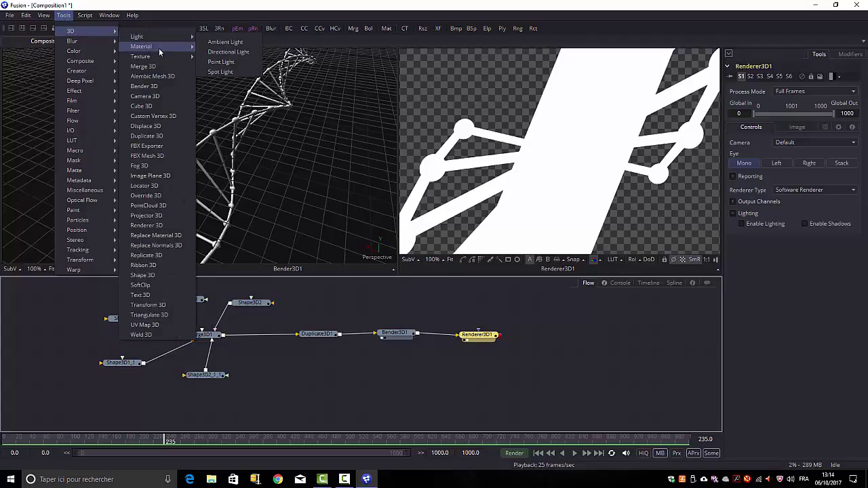
mouse_move(155, 38)
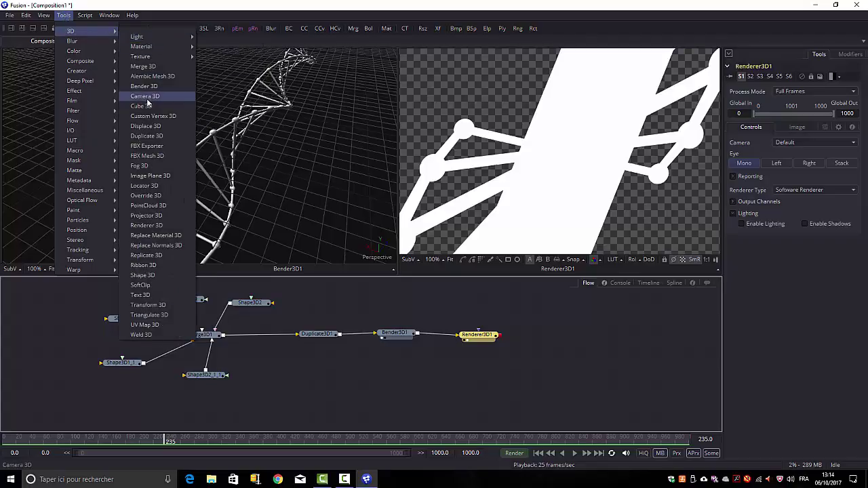
left_click(146, 98)
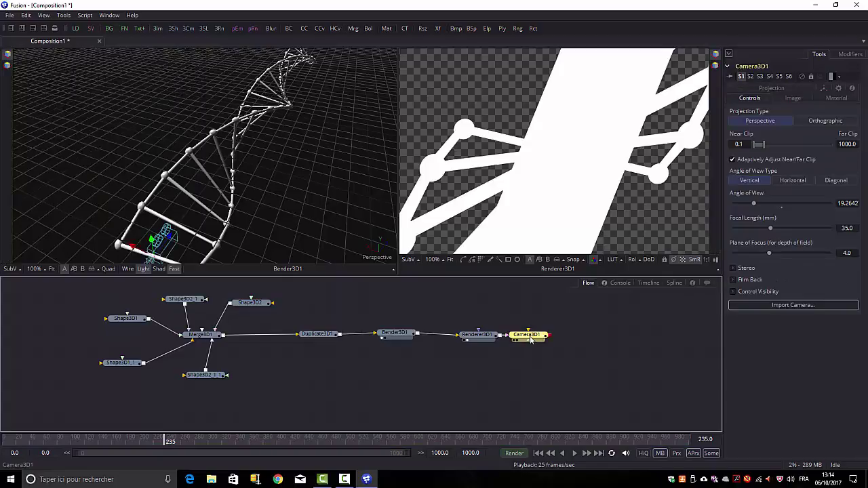
left_click_drag(527, 334, 454, 396)
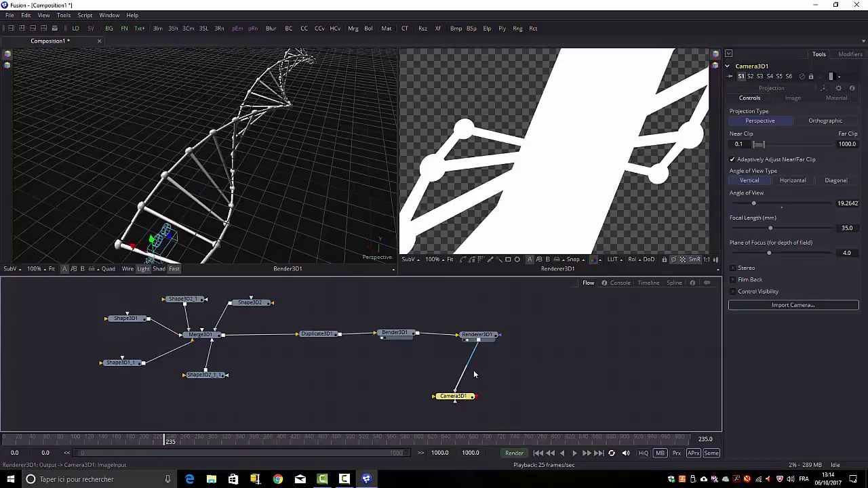
left_click_drag(472, 364, 361, 382)
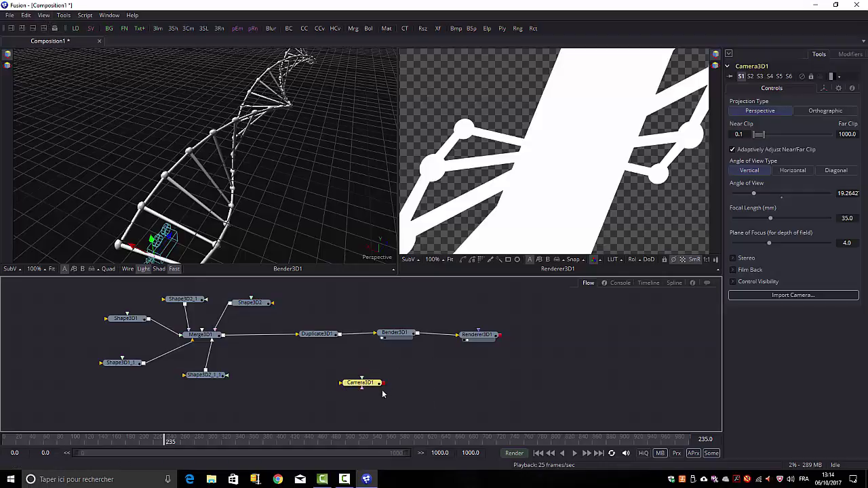
left_click_drag(384, 386, 418, 336)
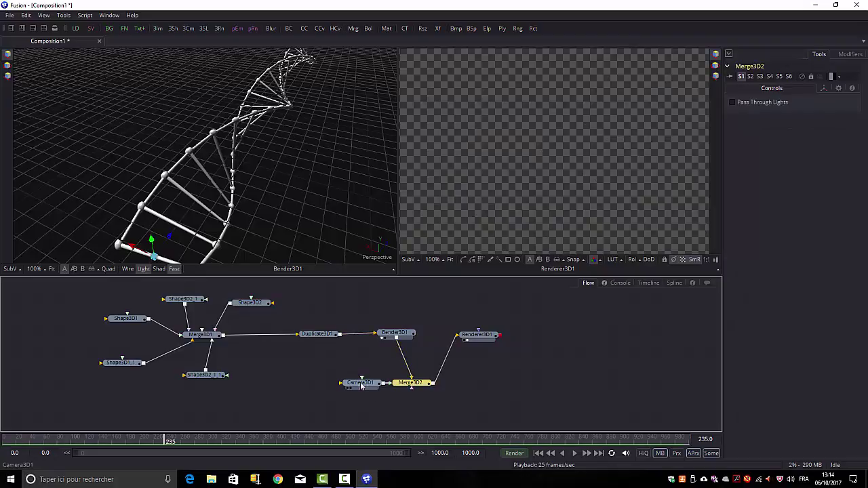
Space Camera3D1 away from Merge3D2, and display Merge3D2 in the first viewer at 50% scale and Renderer3D1 in the second.
left_click_drag(361, 387, 332, 392)
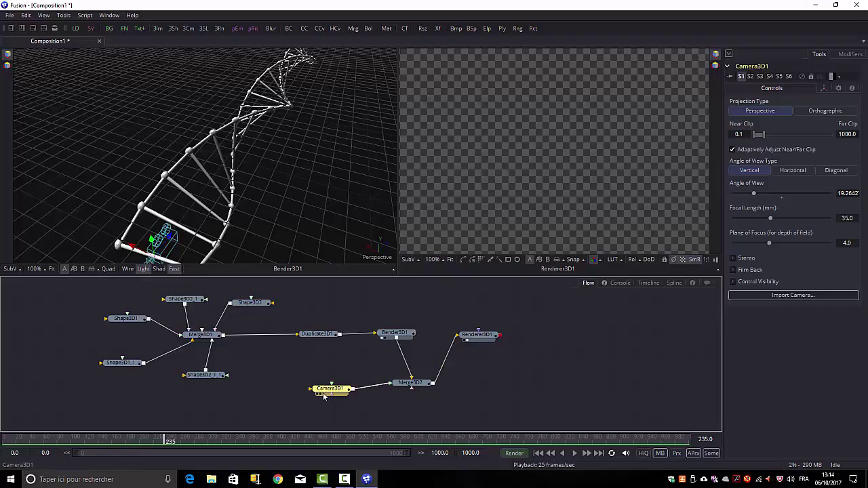
key("2")
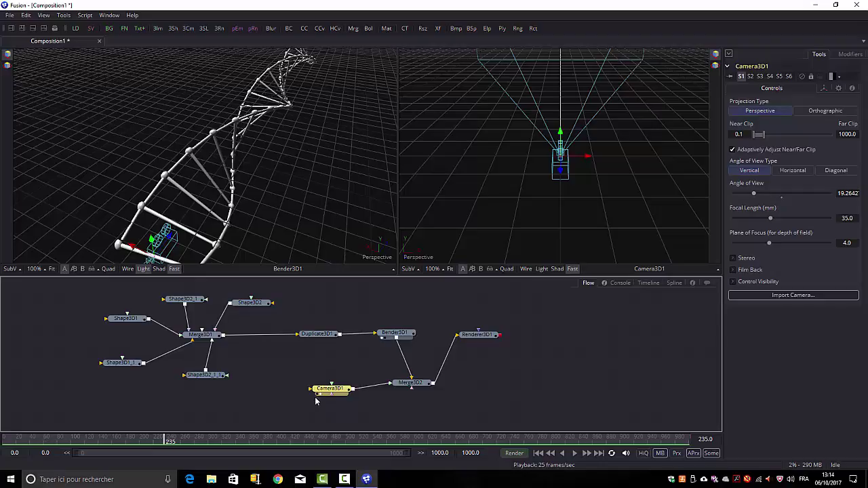
key("1")
key("2")
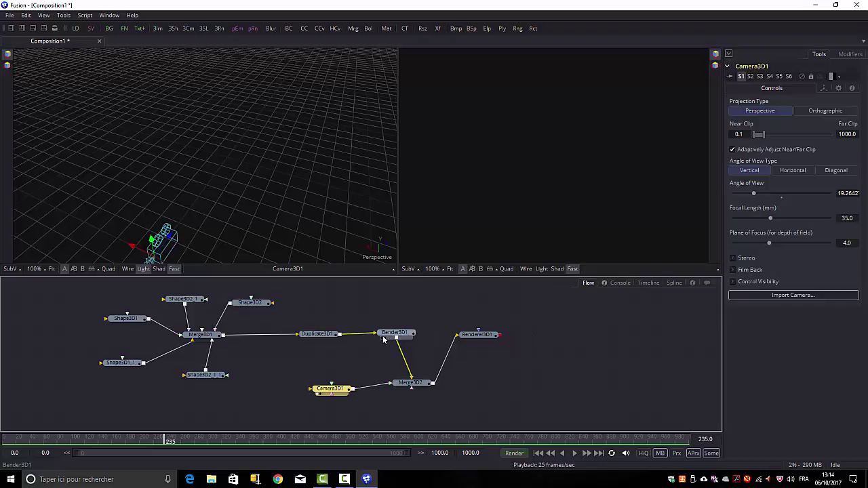
left_click(402, 390)
left_click_drag(401, 390, 585, 222)
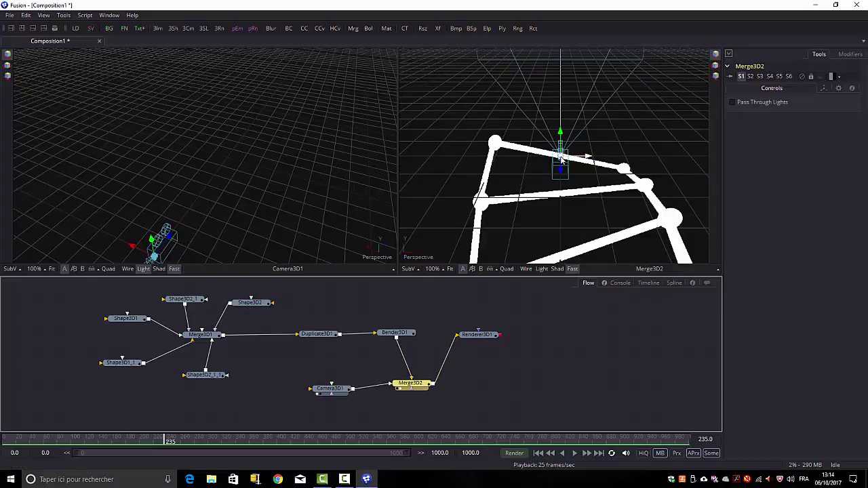
left_click(397, 390)
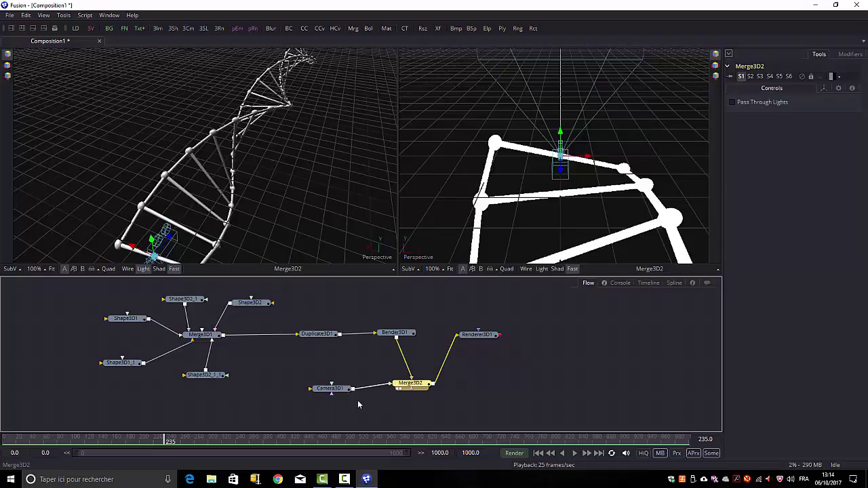
left_click(466, 340)
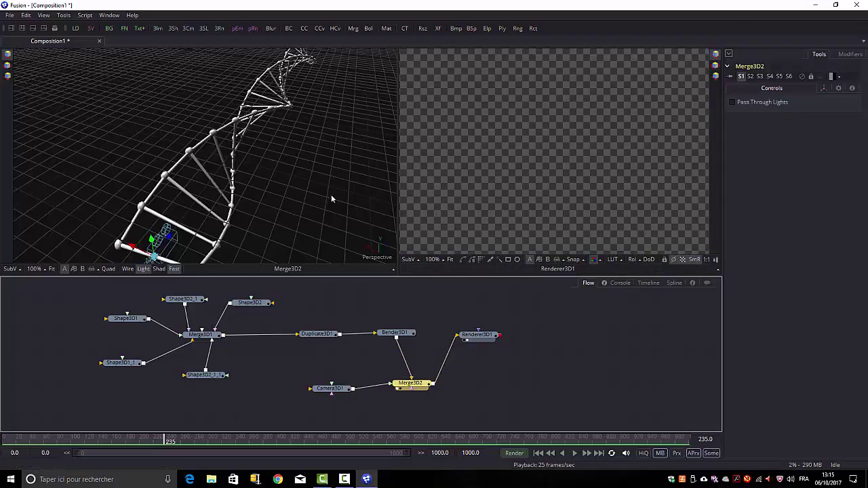
left_click_drag(331, 194, 285, 244)
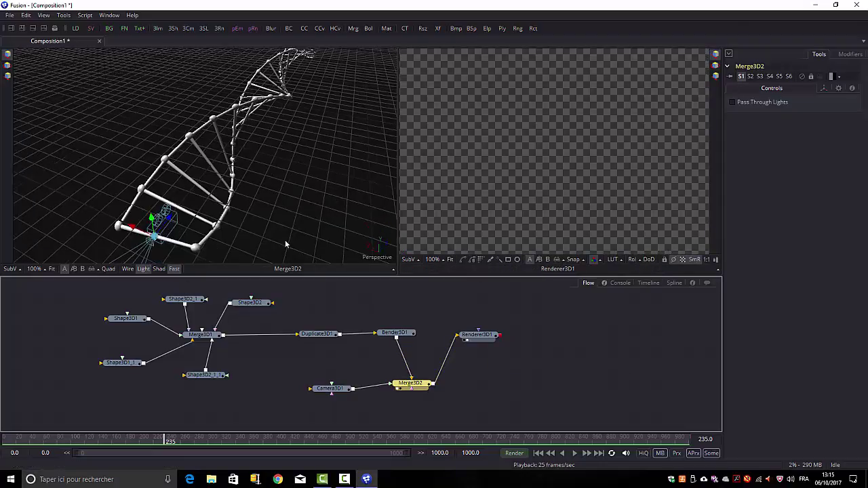
left_click(43, 269)
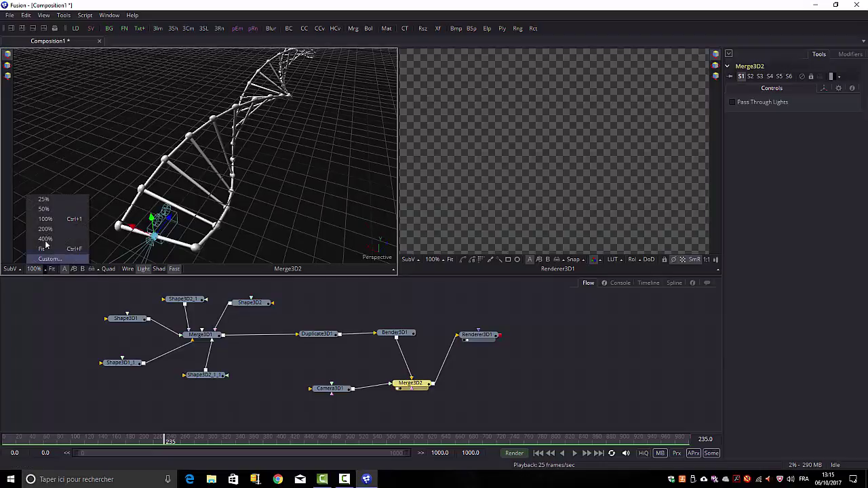
left_click(47, 206)
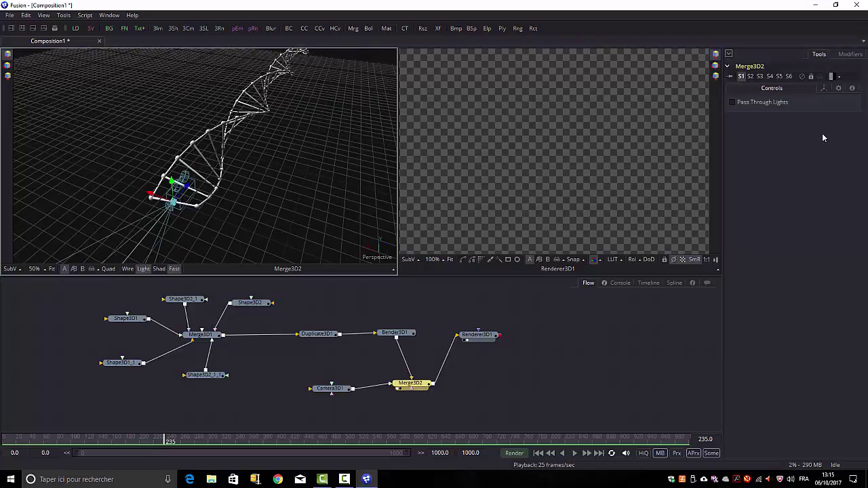
Enable Use Target on Camera3D1 and set its target position to about X 3.21, Y -4.47 and Z 20.21.
left_click(330, 389)
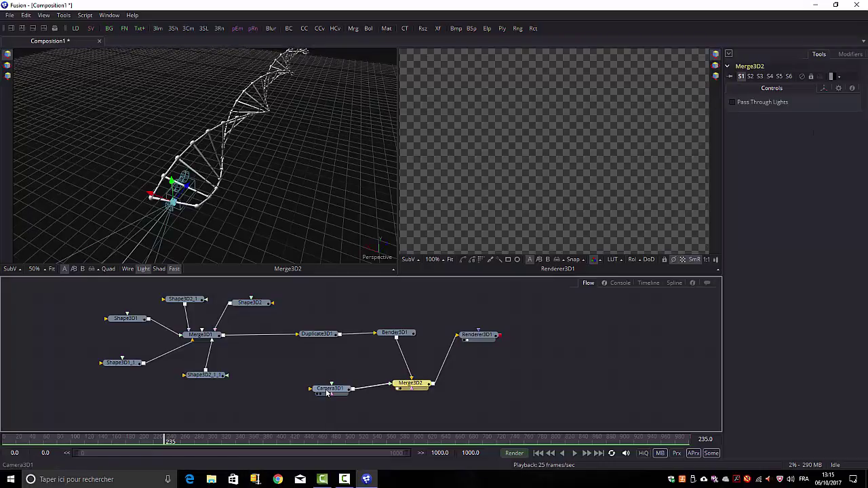
left_click(824, 87)
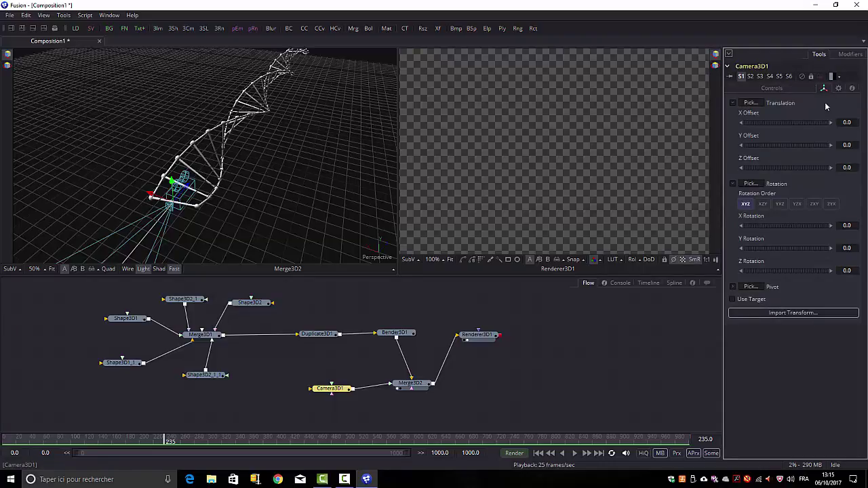
left_click(732, 299)
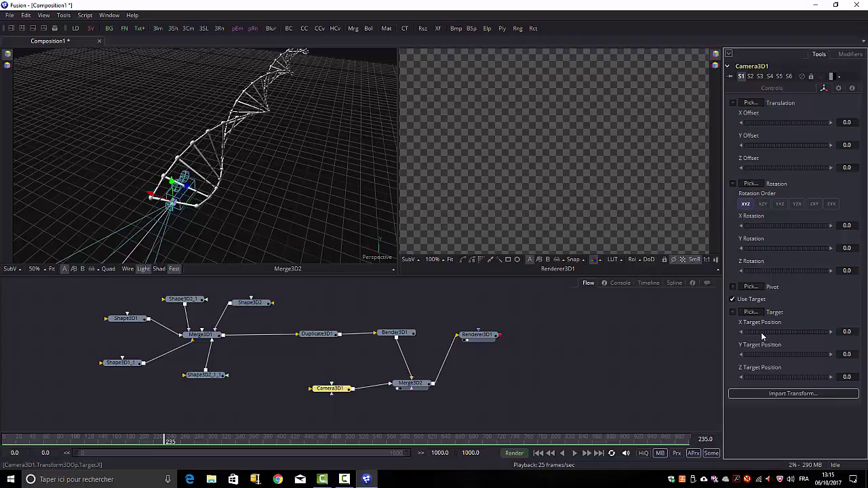
left_click_drag(761, 332, 845, 352)
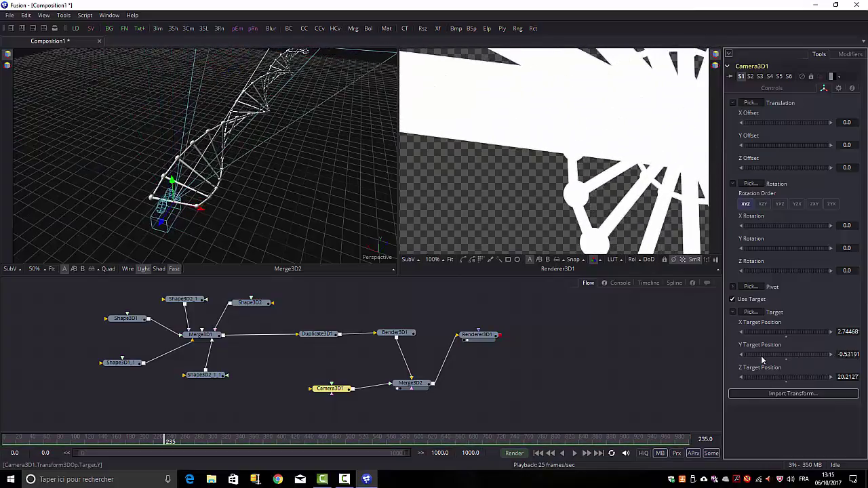
left_click_drag(763, 360, 678, 365)
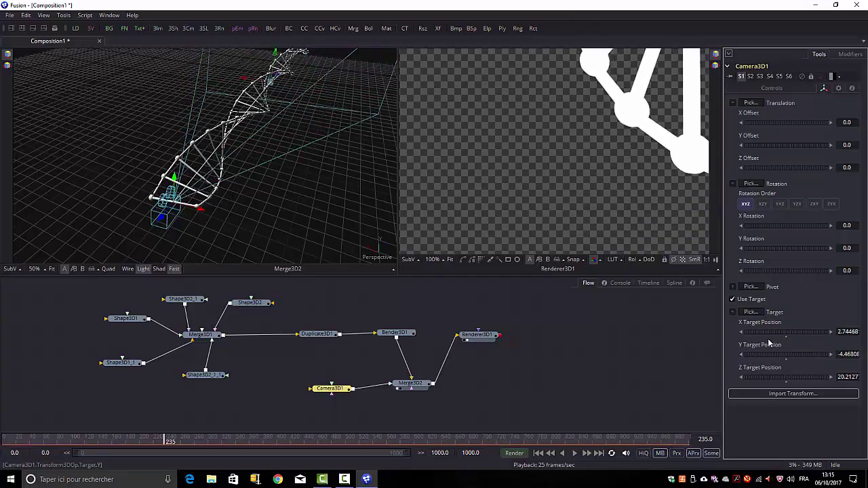
left_click_drag(754, 335, 765, 333)
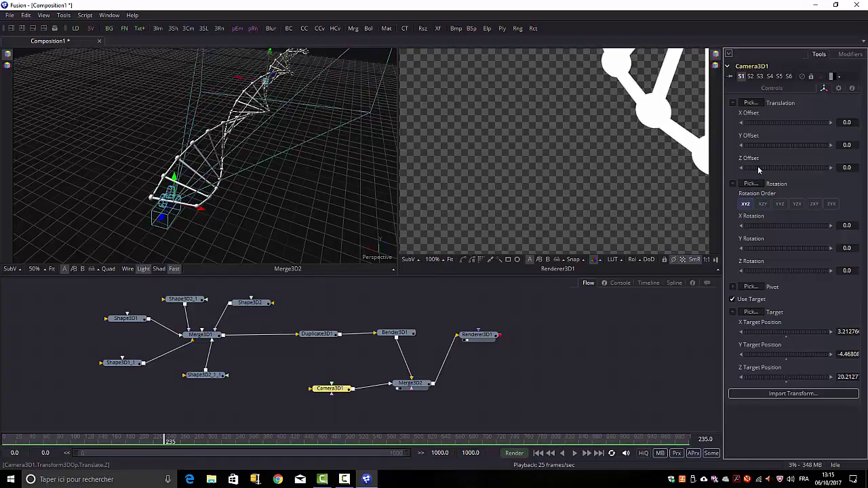
Offset Camera3D1 to about X -2.15, Y 2.72 and Z -6.38 to frame the DNA strand in the render.
left_click_drag(759, 169, 733, 176)
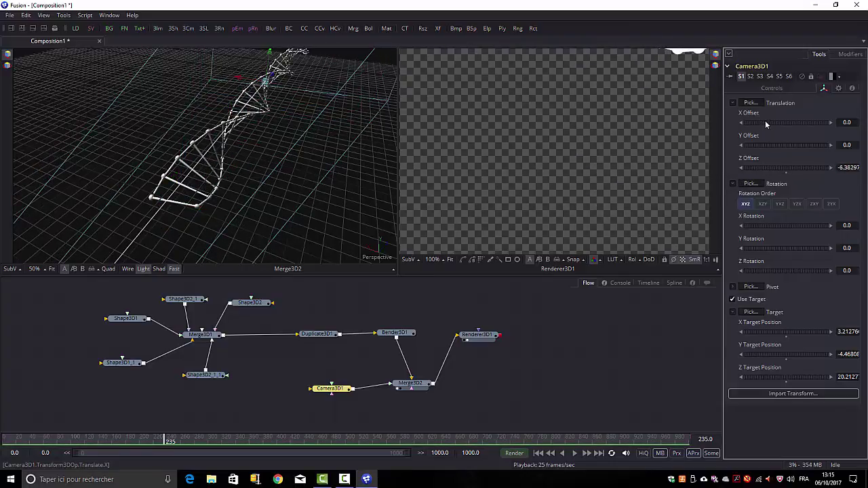
left_click_drag(766, 124, 825, 134)
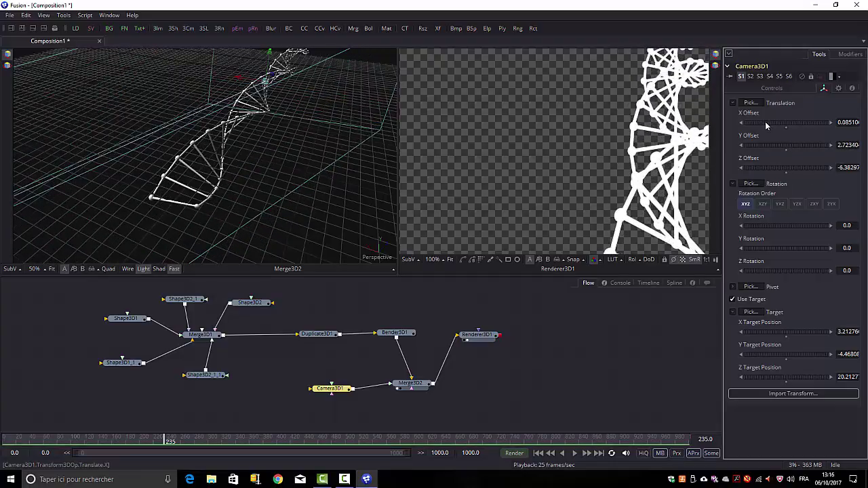
left_click_drag(765, 121, 698, 135)
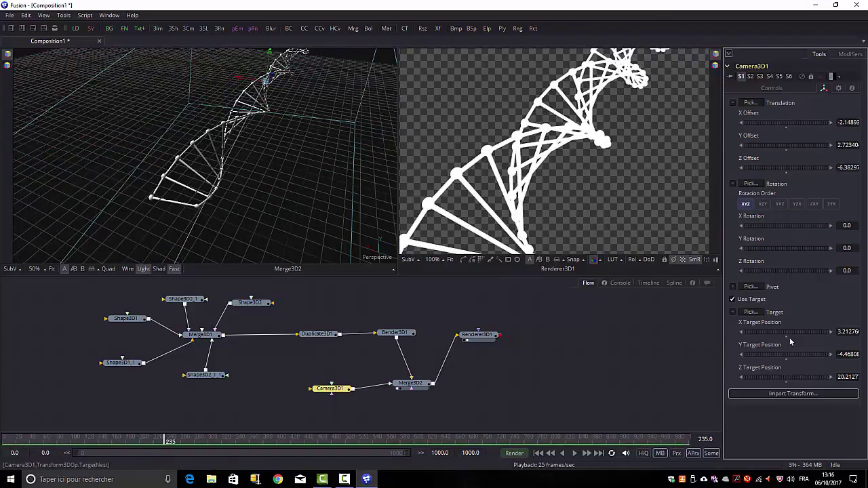
Rotate Camera3D1 to about 1.91 in Y and 15.32 in Z, keeping X rotation at 0.
left_click_drag(760, 230, 759, 228)
double_click(761, 228)
left_click_drag(762, 251, 768, 272)
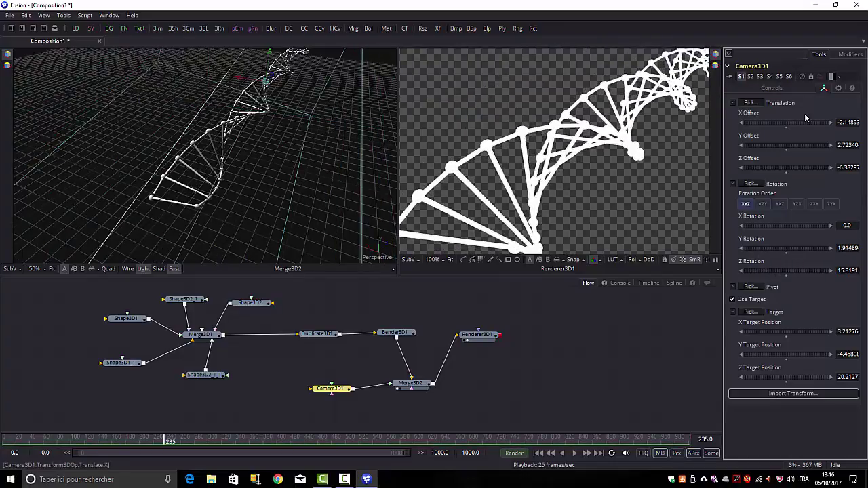
Narrow Camera3D1's angle of view to about 15.67.
left_click(778, 89)
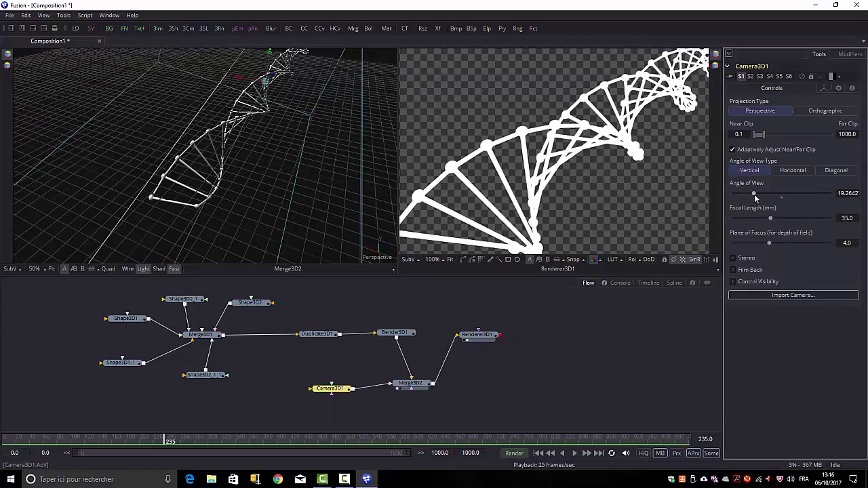
left_click_drag(754, 194, 769, 221)
left_click_drag(759, 225, 762, 226)
left_click_drag(754, 193, 750, 193)
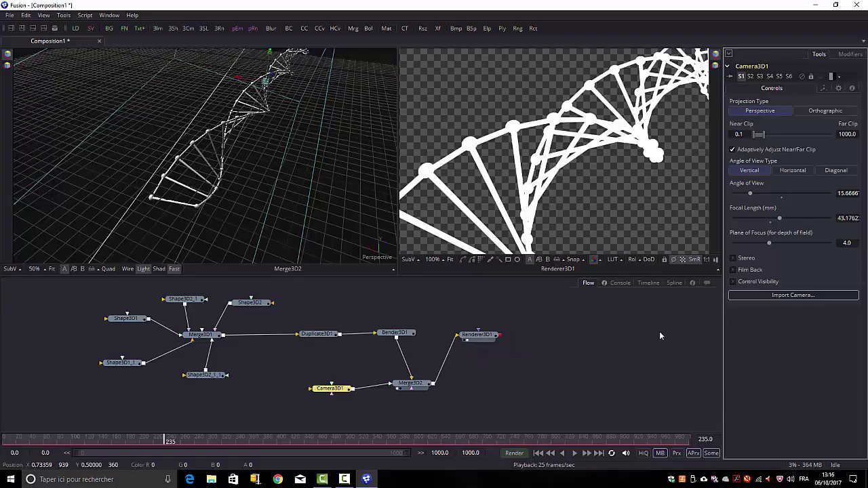
Enable lighting on Renderer3D1, and add a Point Light node connected to Merge3D2.
left_click(478, 335)
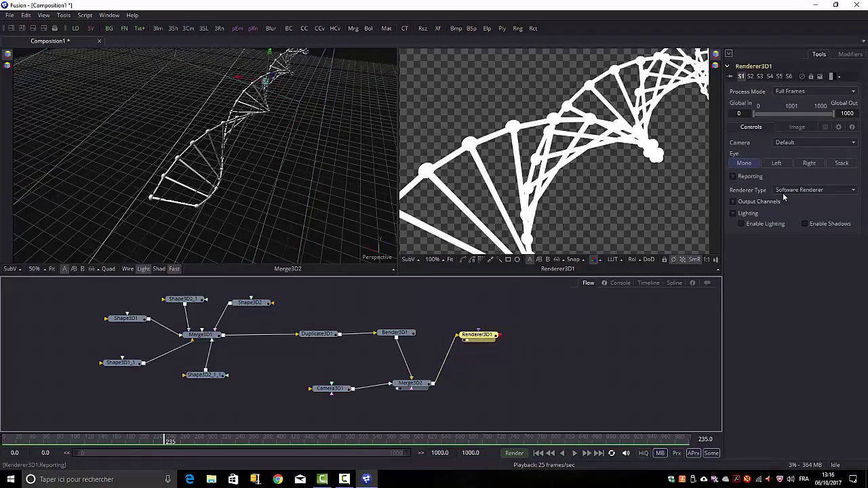
left_click(741, 224)
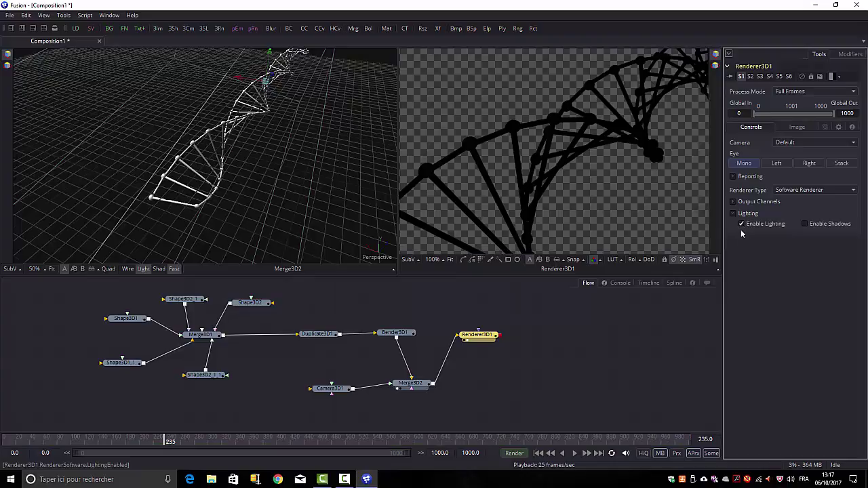
left_click(63, 17)
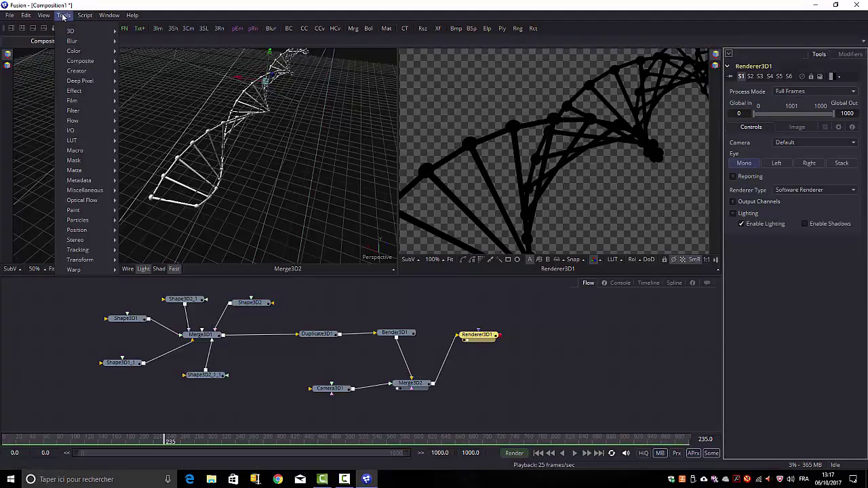
mouse_move(100, 35)
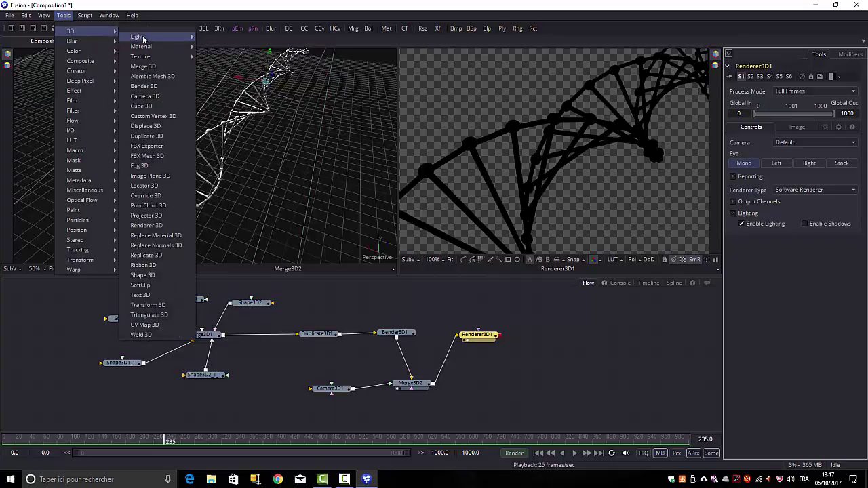
mouse_move(163, 37)
left_click(221, 62)
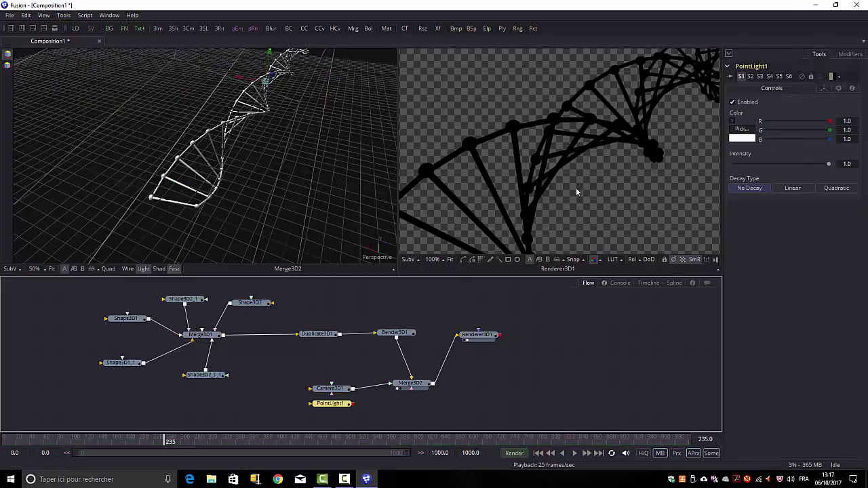
left_click_drag(347, 414, 409, 390)
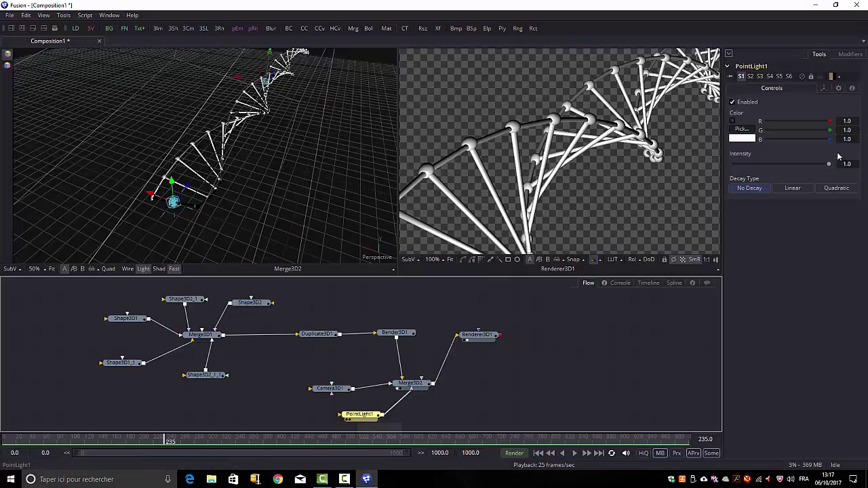
Position PointLight1 above the DNA strand with offsets of about X -0.40, Y 2.15 and Z 1.06.
left_click(824, 89)
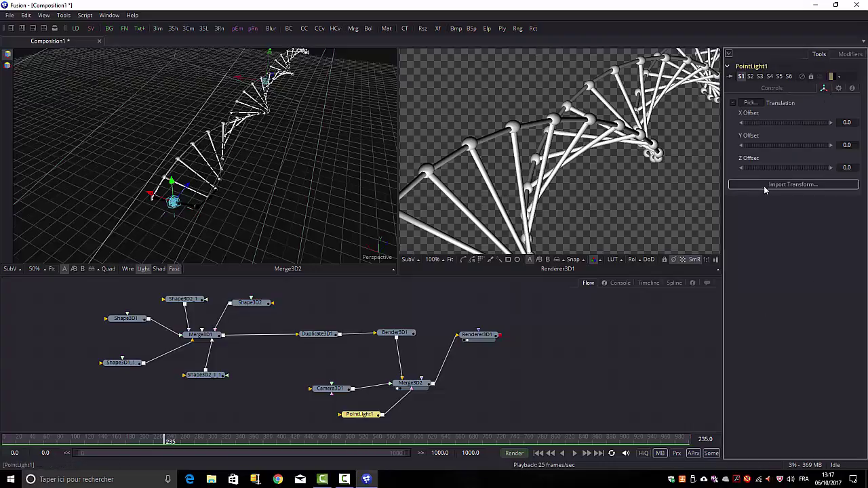
left_click_drag(768, 124, 785, 124)
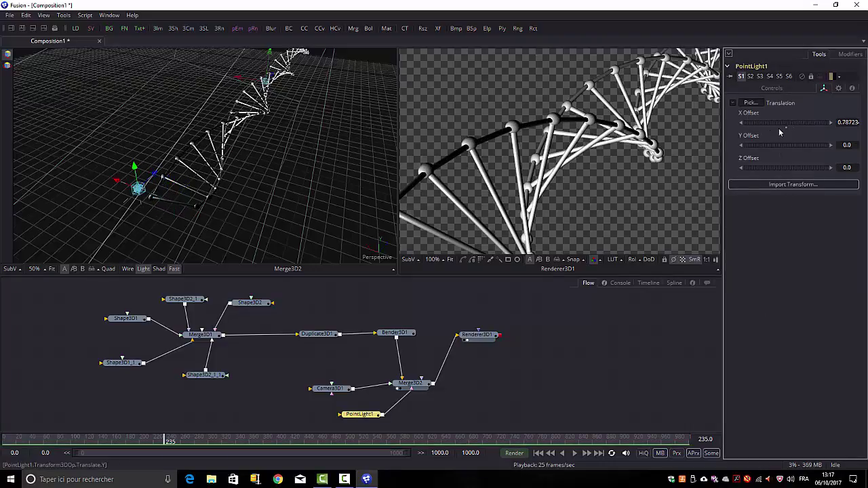
left_click_drag(778, 123, 805, 143)
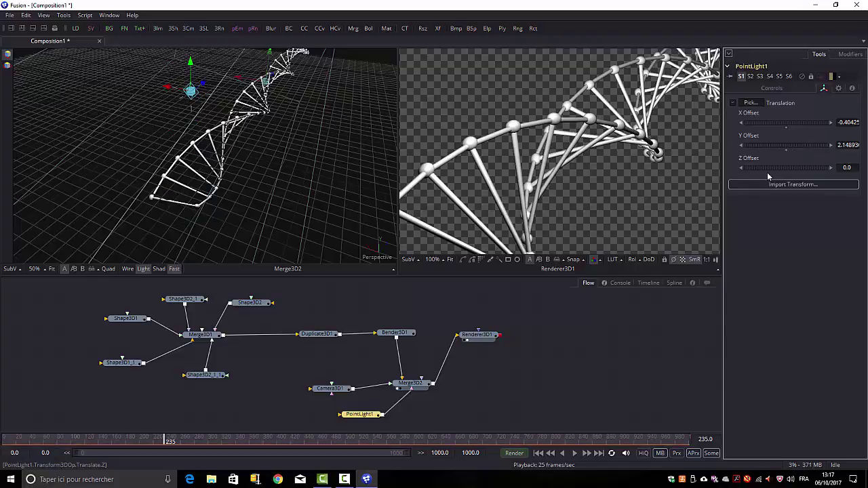
left_click_drag(769, 168, 778, 167)
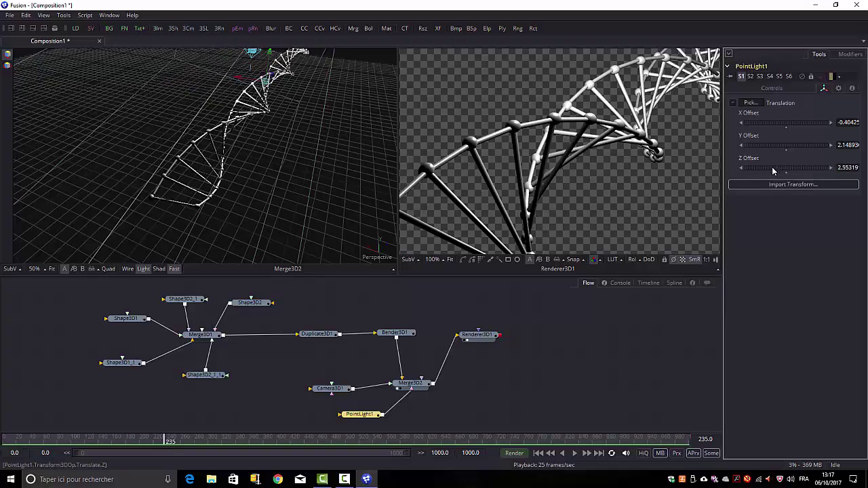
left_click_drag(772, 170, 767, 169)
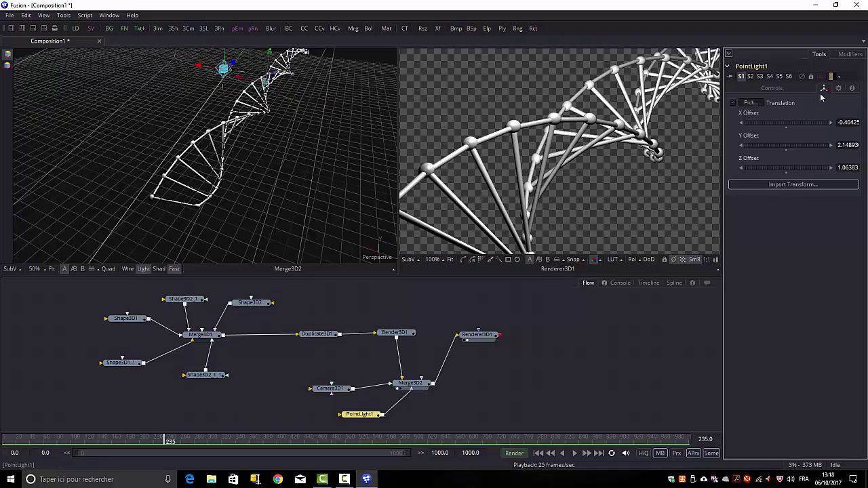
Color PointLight1 light blue (#55aaff) and lower its intensity to about 0.90.
left_click(771, 89)
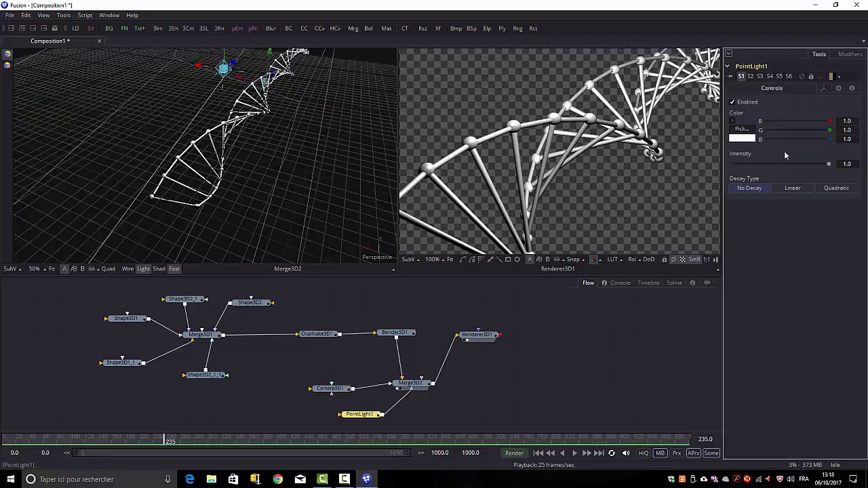
left_click(741, 132)
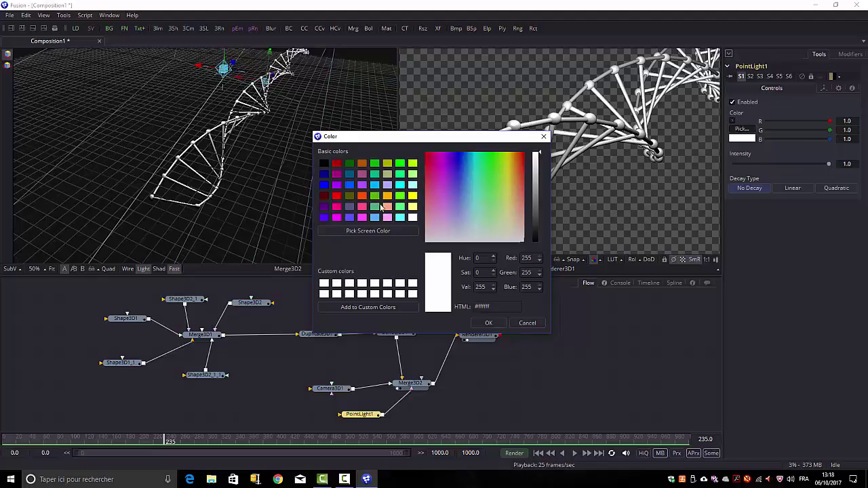
left_click(373, 218)
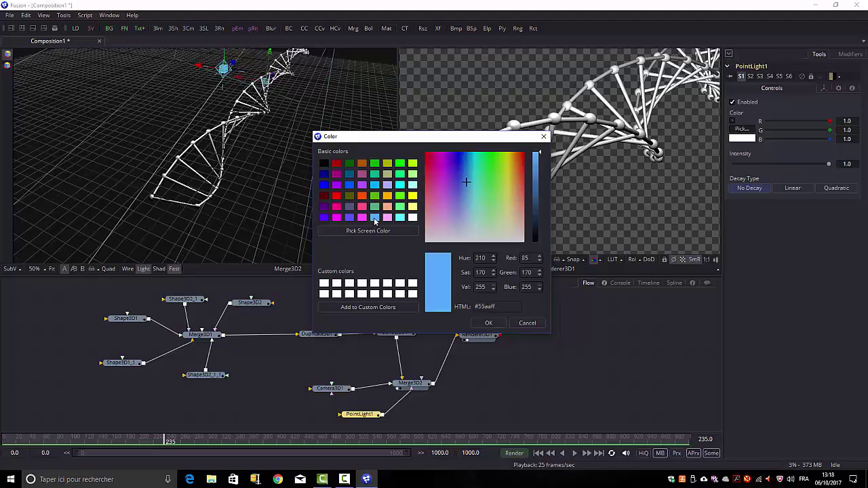
left_click(488, 323)
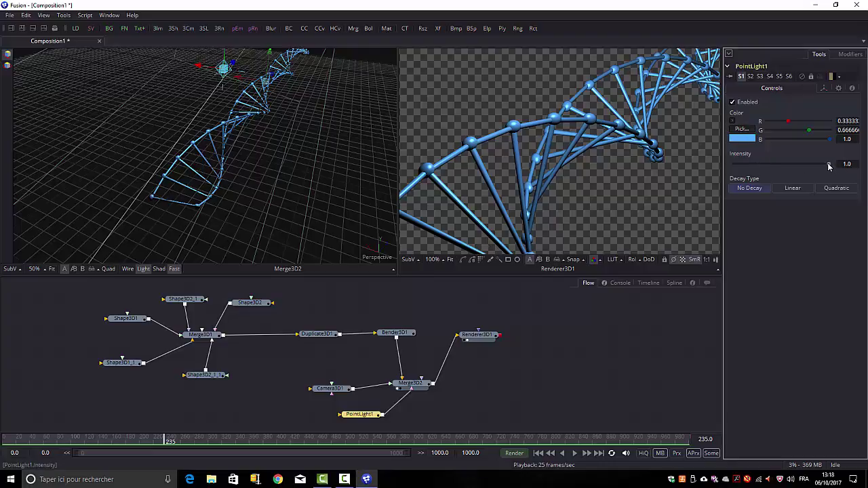
mouse_move(828, 165)
left_mouse_down()
mouse_move(771, 164)
mouse_move(826, 169)
mouse_move(818, 169)
left_mouse_up()
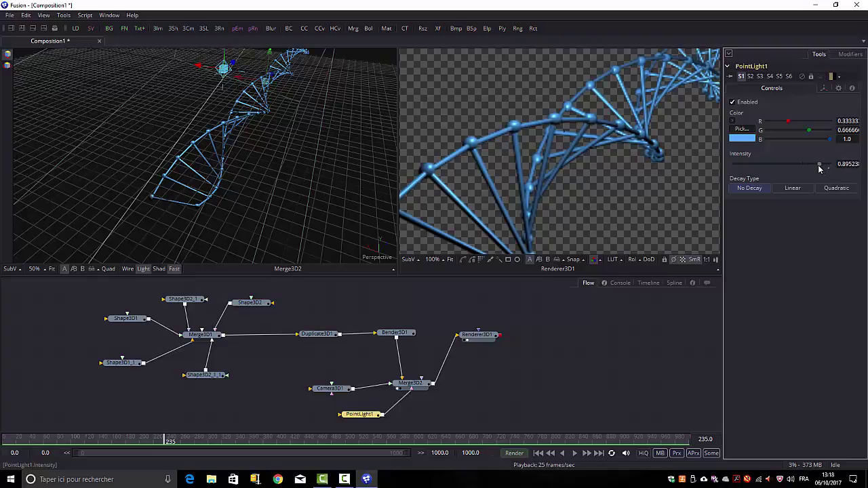
Try Linear and Quadratic decay on PointLight1, and restore No Decay.
left_click(785, 189)
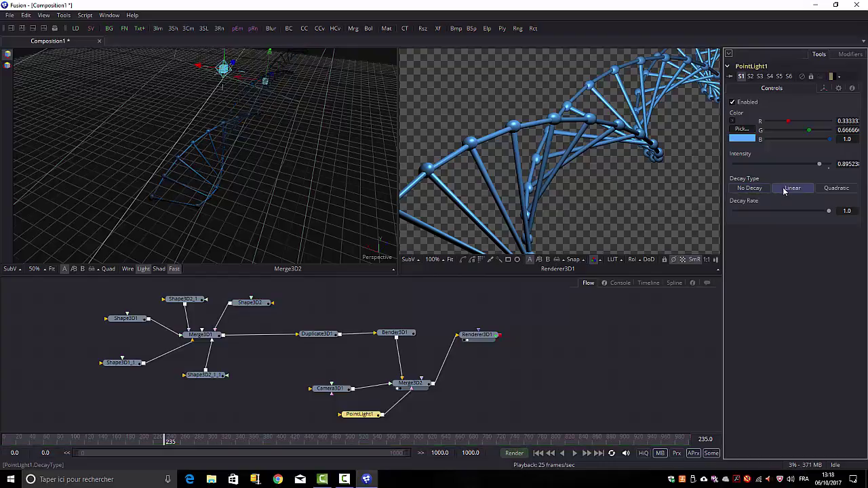
left_click(836, 190)
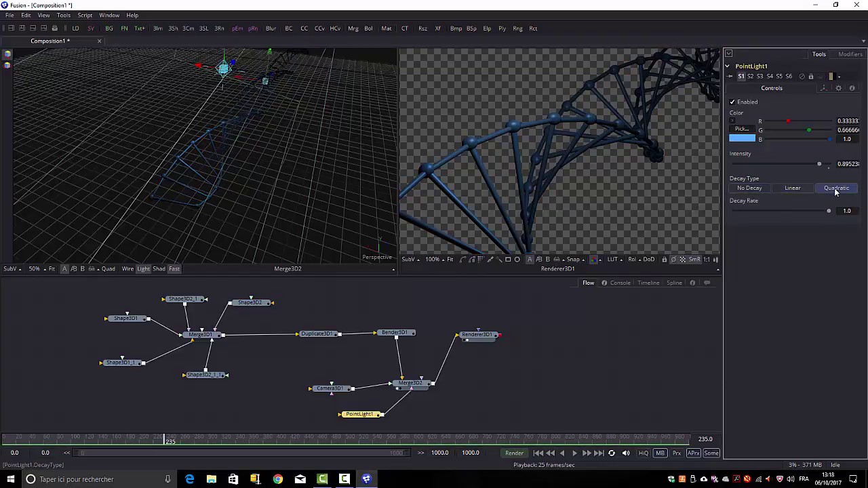
left_click(750, 189)
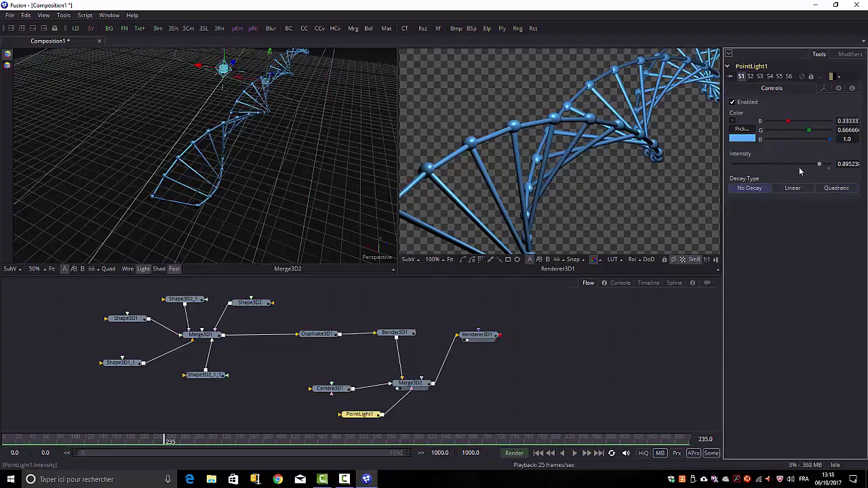
left_click(824, 89)
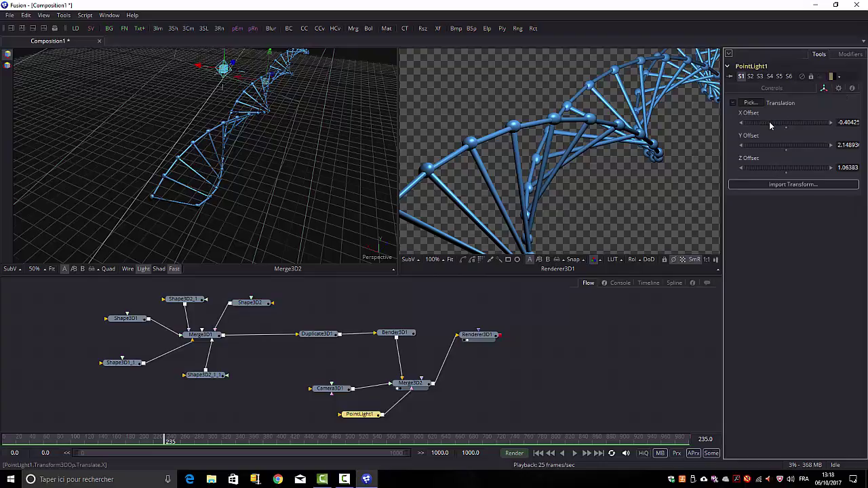
left_click(330, 390)
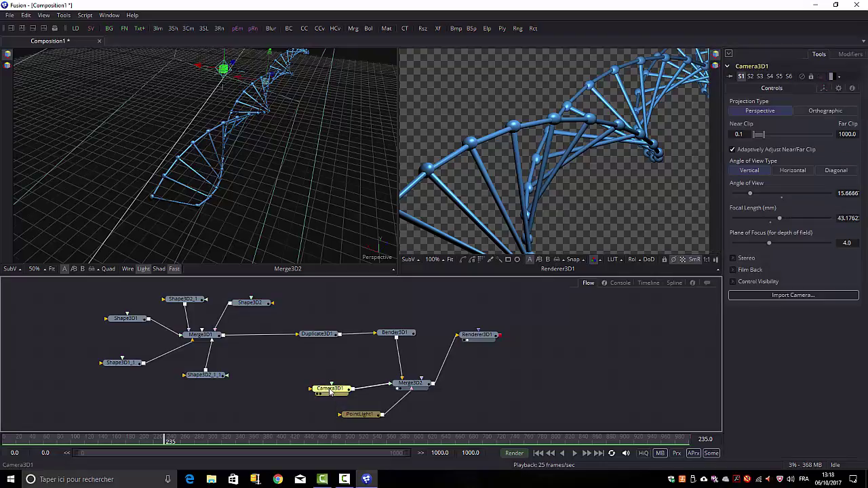
left_click(358, 416)
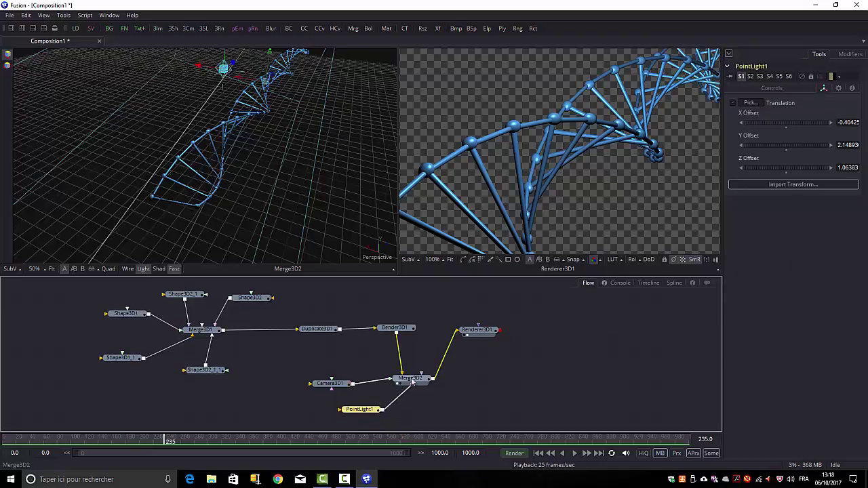
left_click(412, 381)
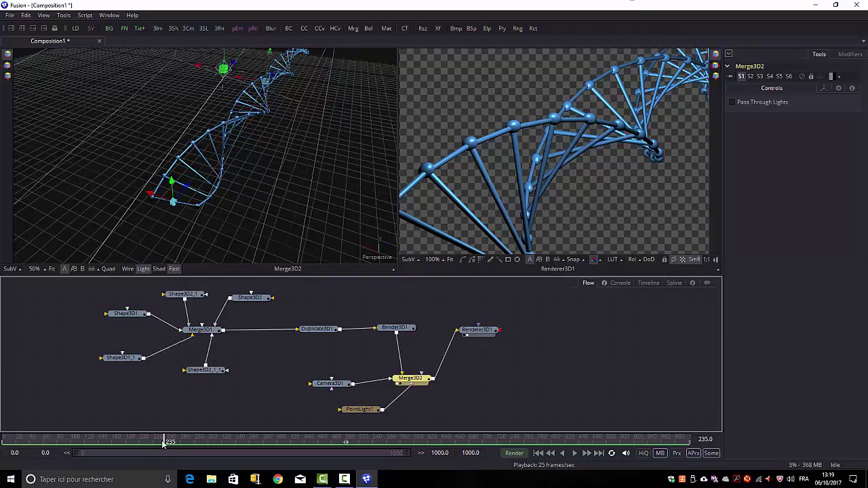
At frame 0, set Bender3D1's twist amount to about 1.41 and its center to 0.
left_click_drag(163, 443, 4, 441)
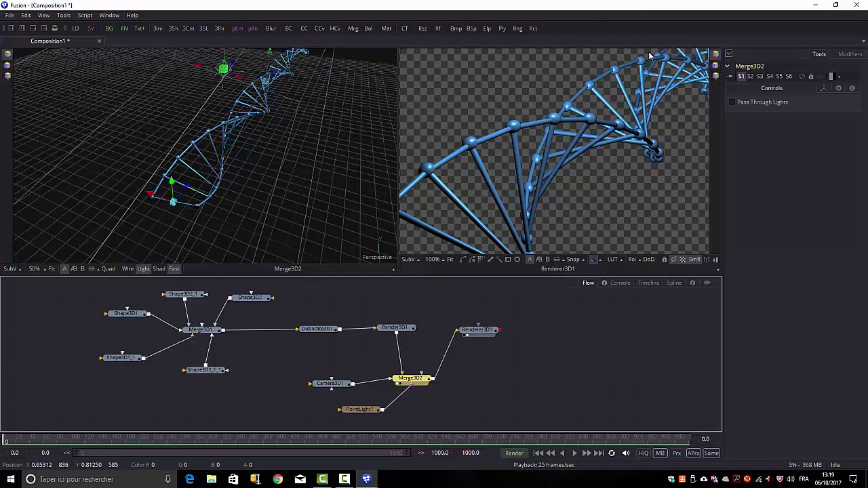
left_click(395, 330)
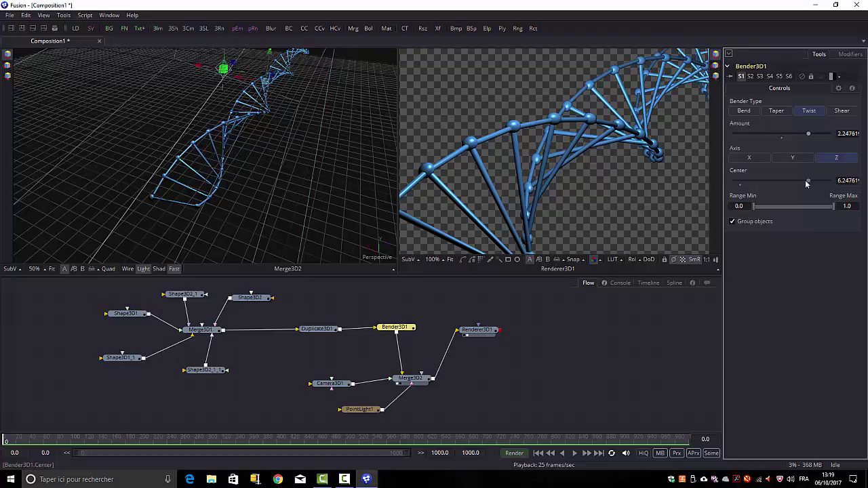
left_click_drag(809, 182, 765, 194)
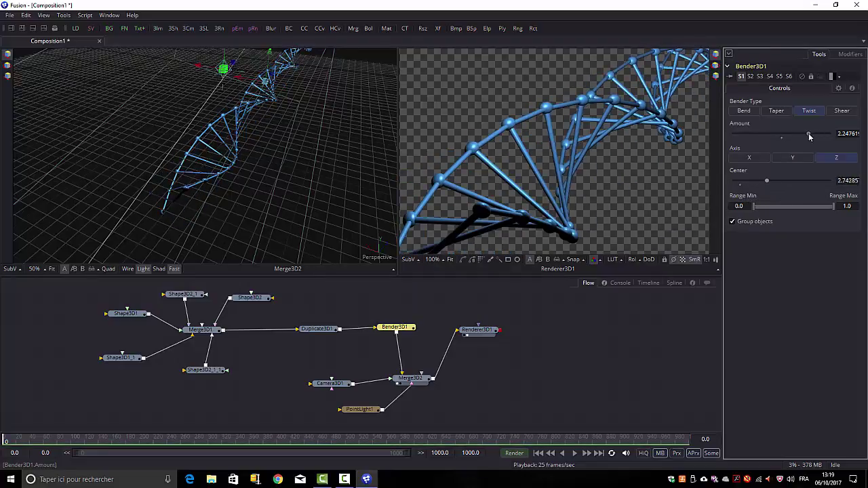
left_click_drag(808, 133, 800, 136)
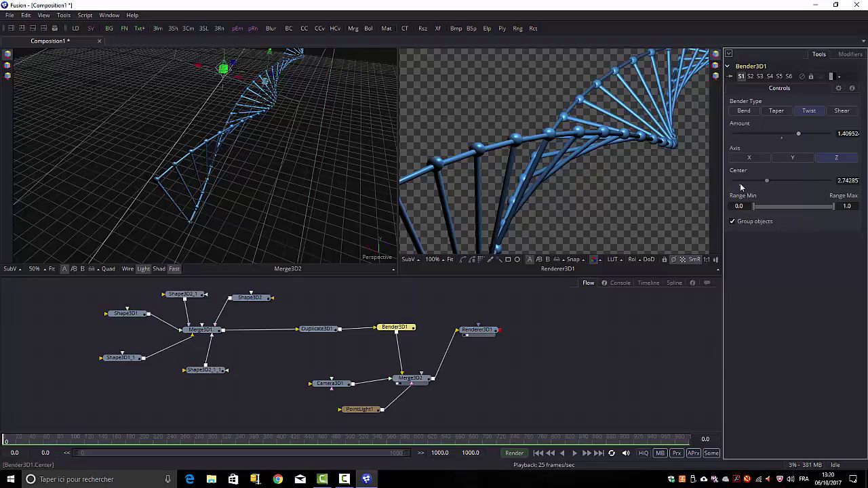
left_click_drag(767, 183, 718, 189)
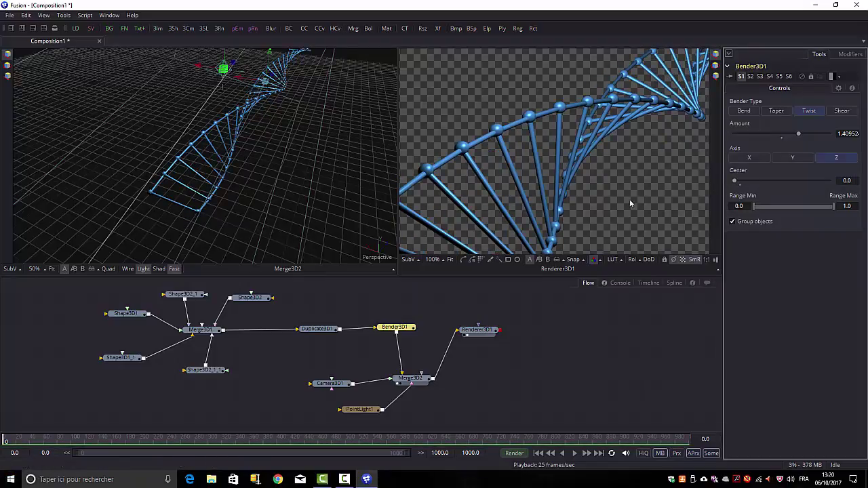
Animate Bender3D1's Center parameter and set a keyframe at frame 0 with value 0.
right_click(737, 175)
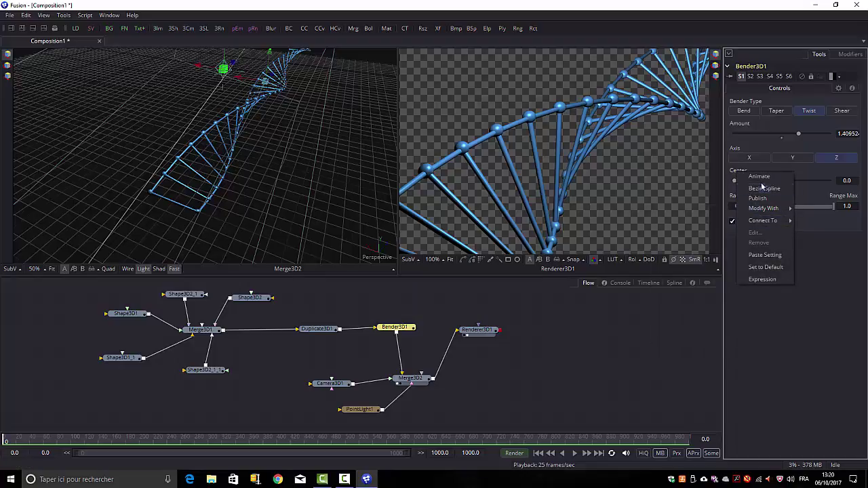
left_click(760, 176)
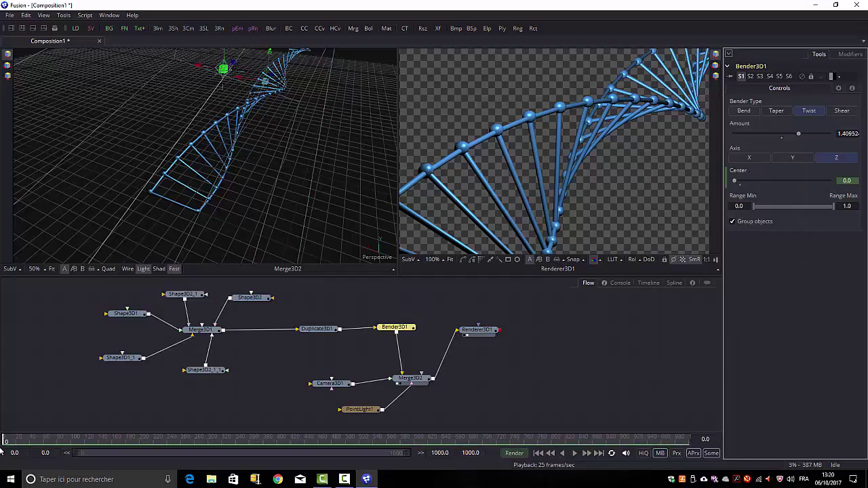
right_click(739, 174)
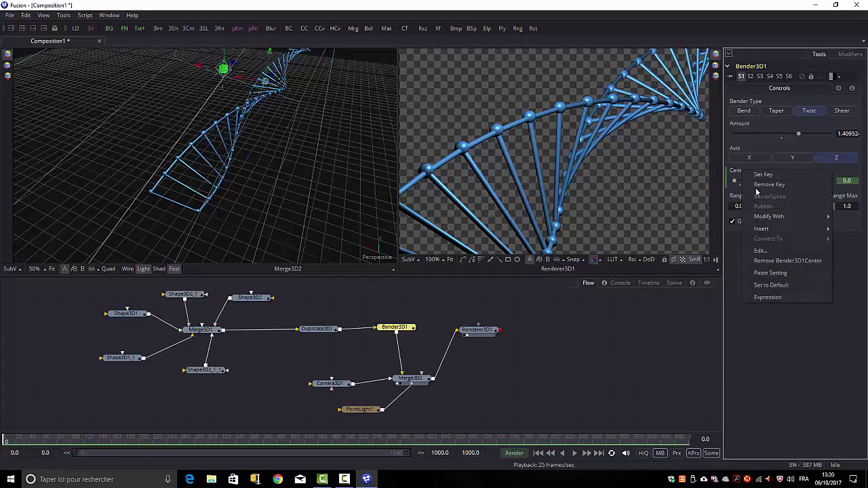
left_click(760, 178)
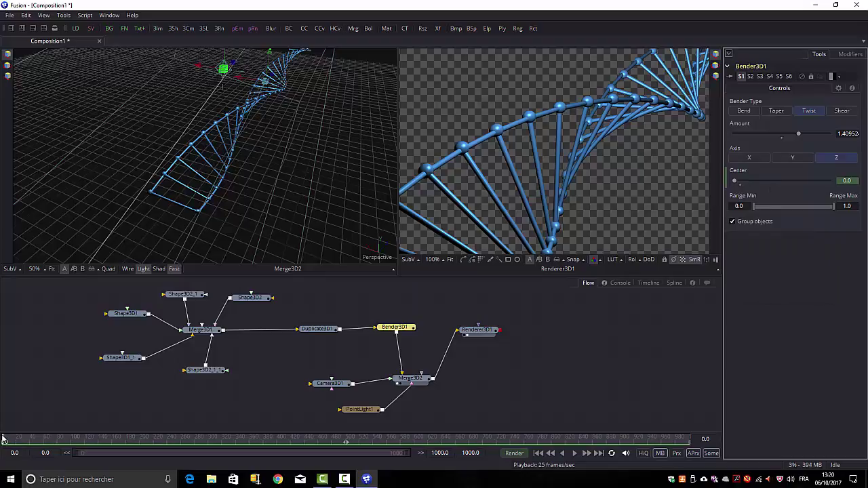
Shorten the composition by setting both the render end and global end time to 500.
left_click_drag(4, 439, 40, 434)
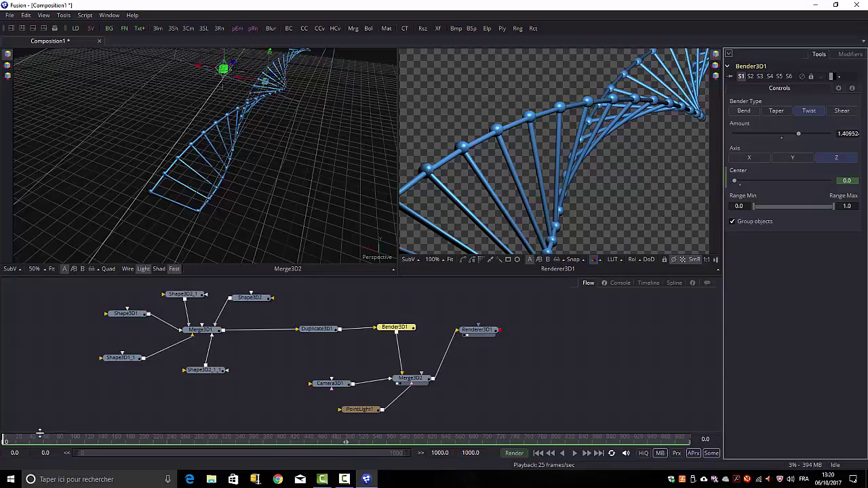
left_click(444, 452)
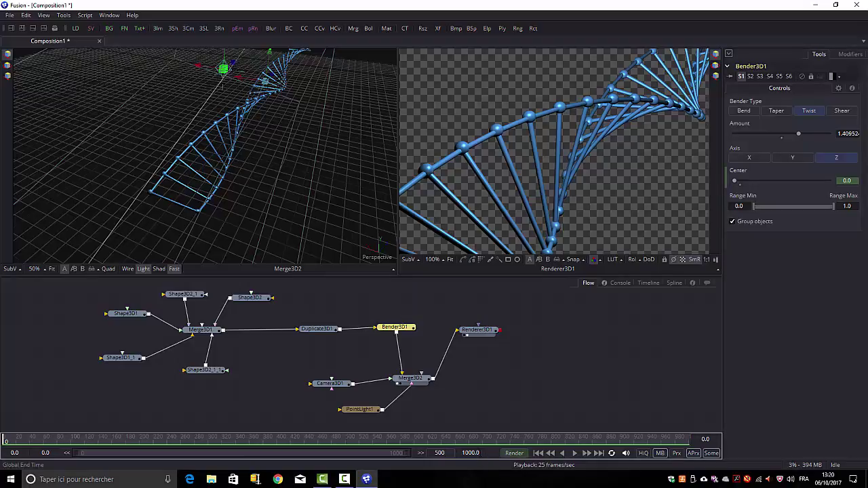
key("Tab")
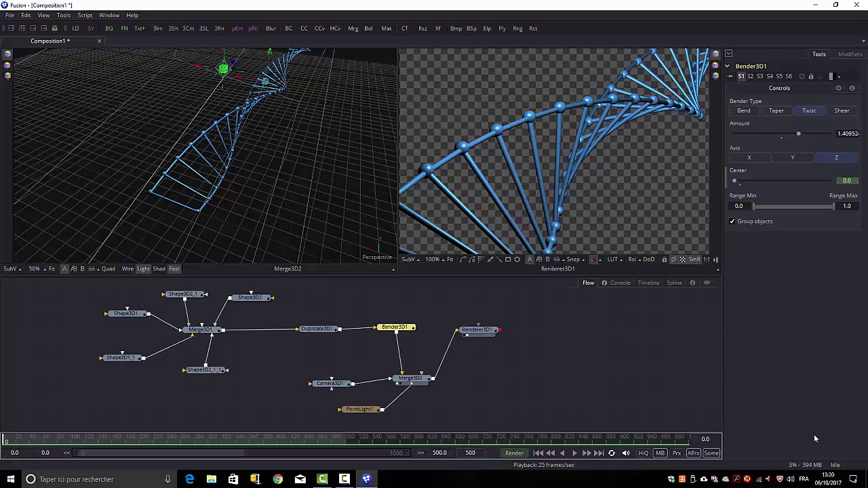
key("Return")
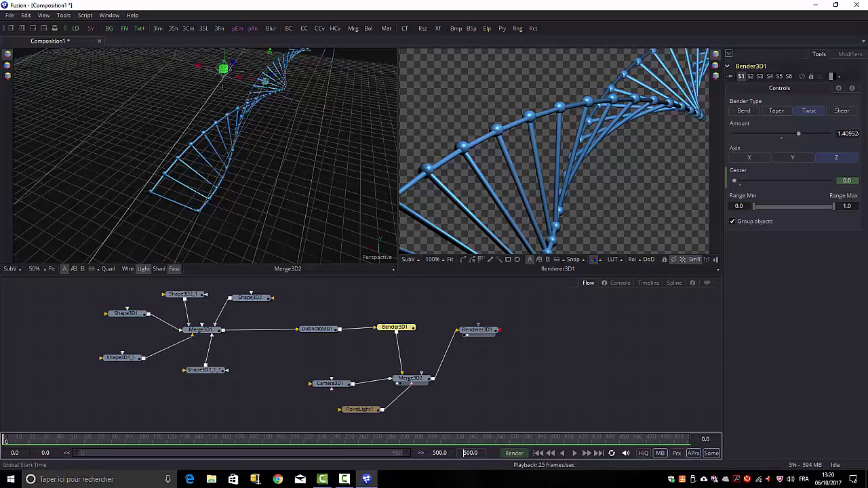
Keyframe Bender3D1's Center at about 7.92 on frame 486.
left_click_drag(410, 455, 668, 453)
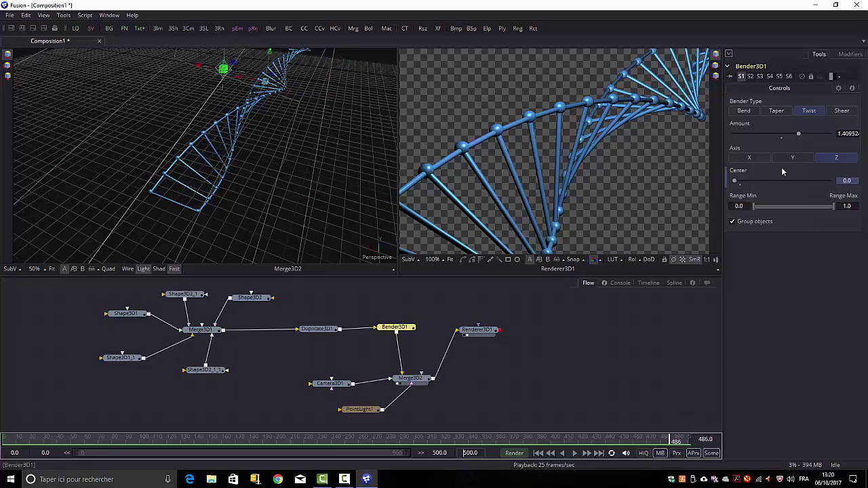
left_click_drag(736, 181, 829, 193)
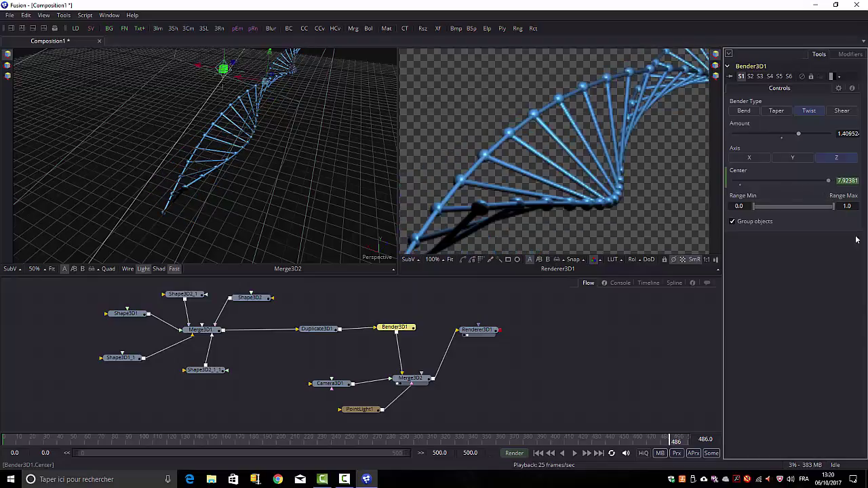
right_click(739, 179)
left_click(761, 174)
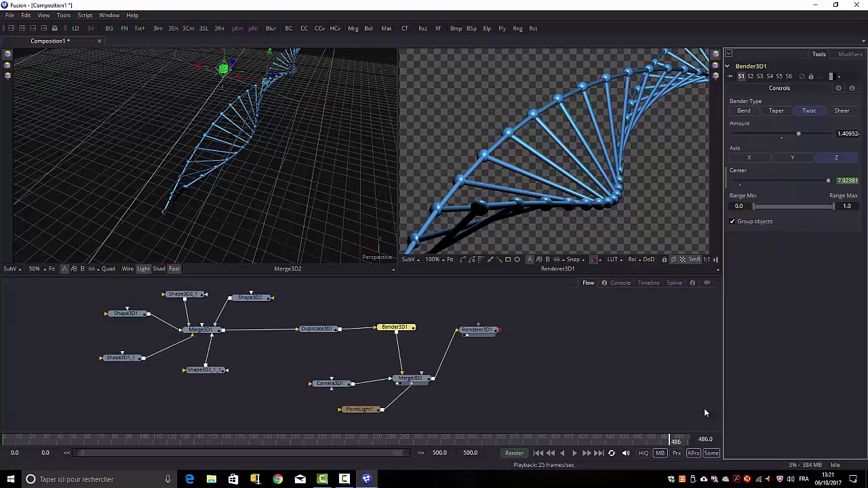
Play the twisting animation from frame 0 to preview it, and return to frame 0.
left_click_drag(669, 439, 4, 440)
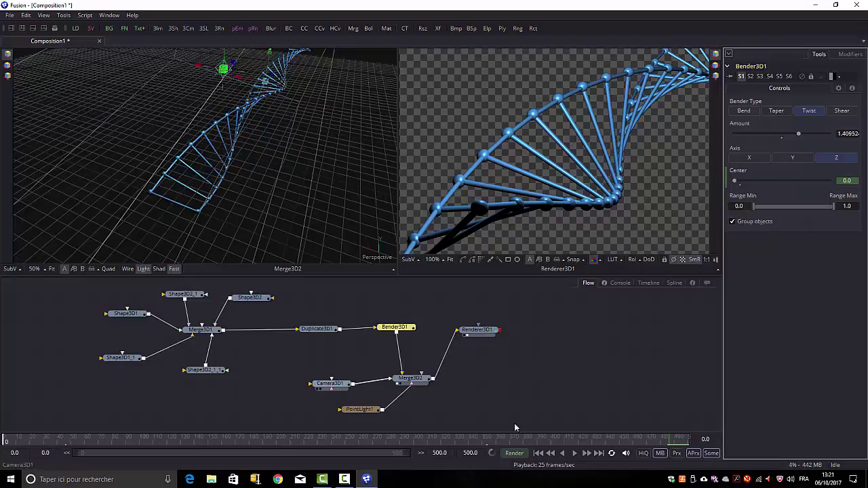
left_click(575, 453)
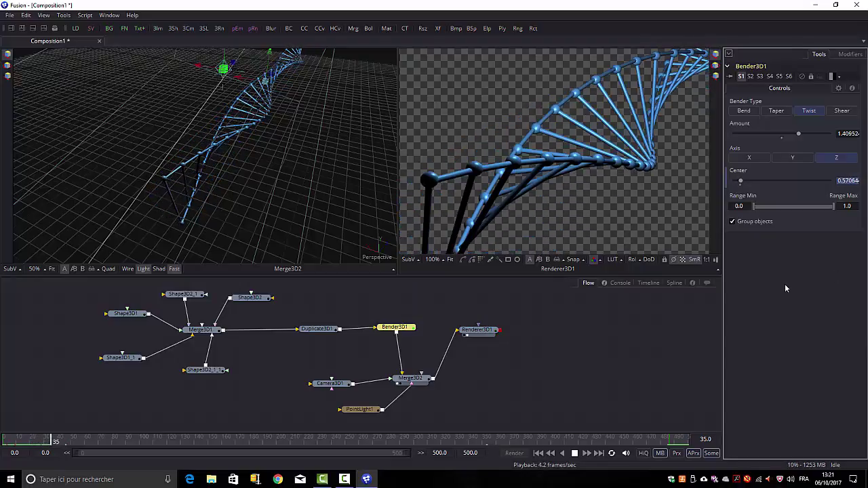
key("space")
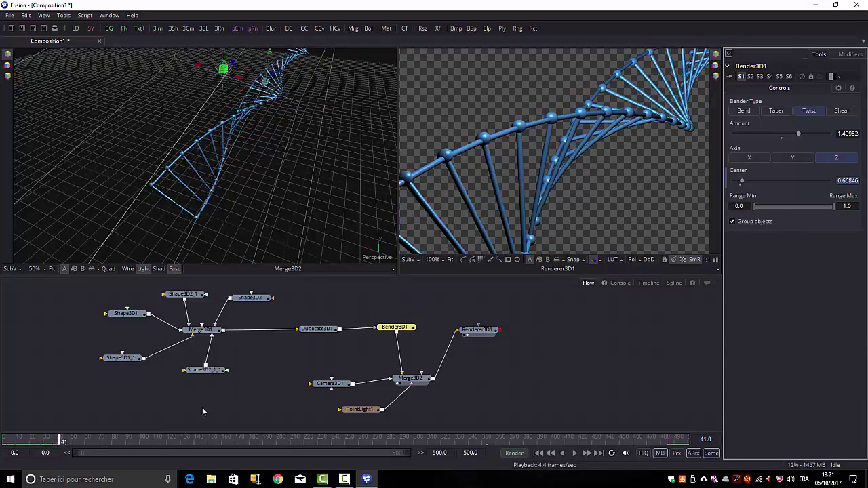
left_click(6, 441)
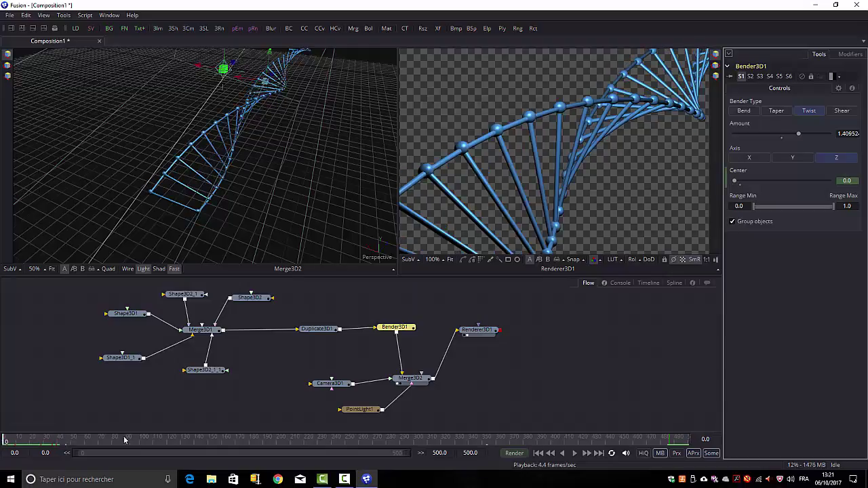
Animate Camera3D1's Z Offset and set a keyframe for its current value at frame 0.
left_click(324, 384)
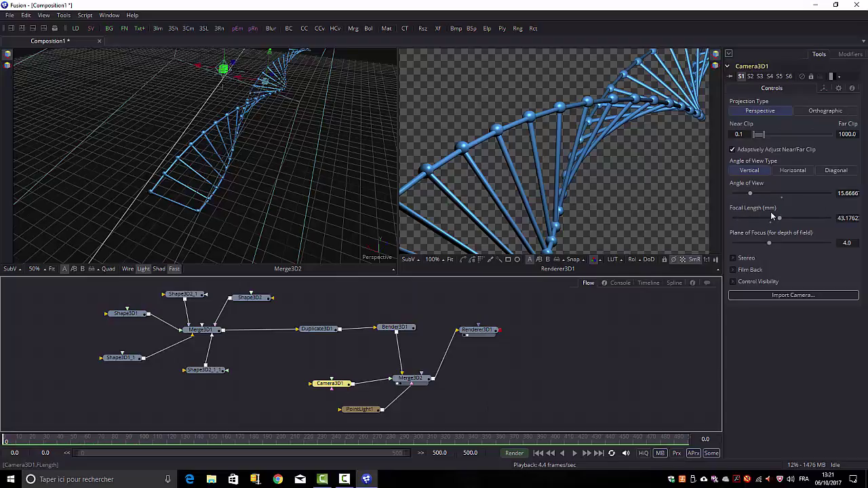
left_click(824, 89)
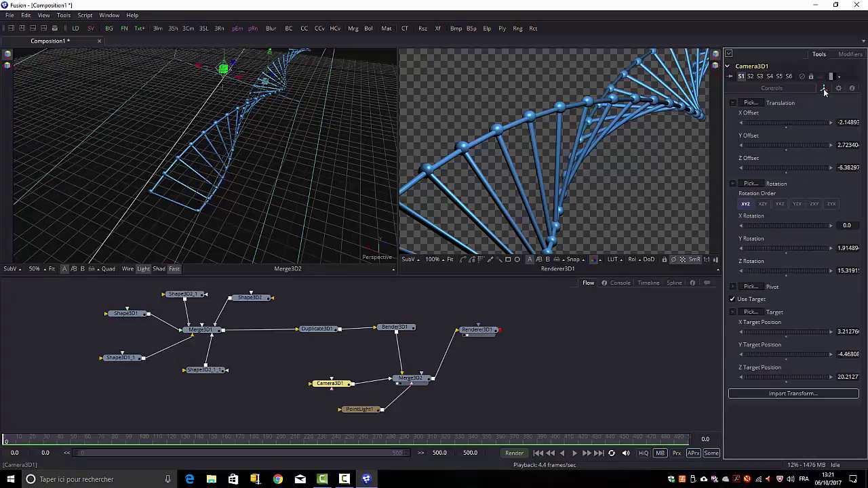
right_click(753, 162)
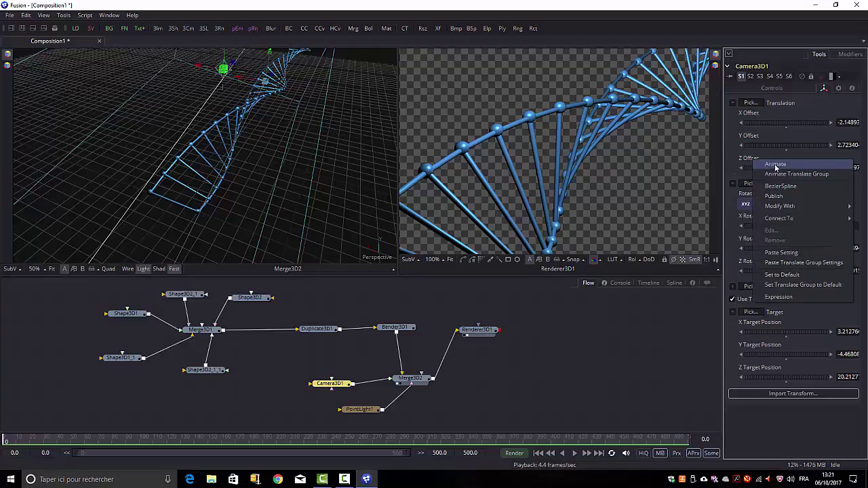
left_click(776, 168)
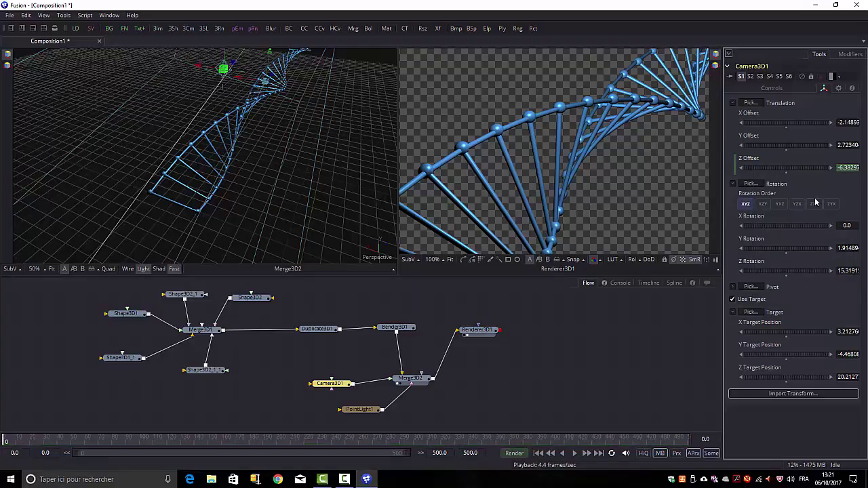
right_click(751, 159)
left_click(763, 163)
Keyframe Camera3D1's Z Offset at about 6.49 on frame 500.
left_click_drag(5, 441, 685, 443)
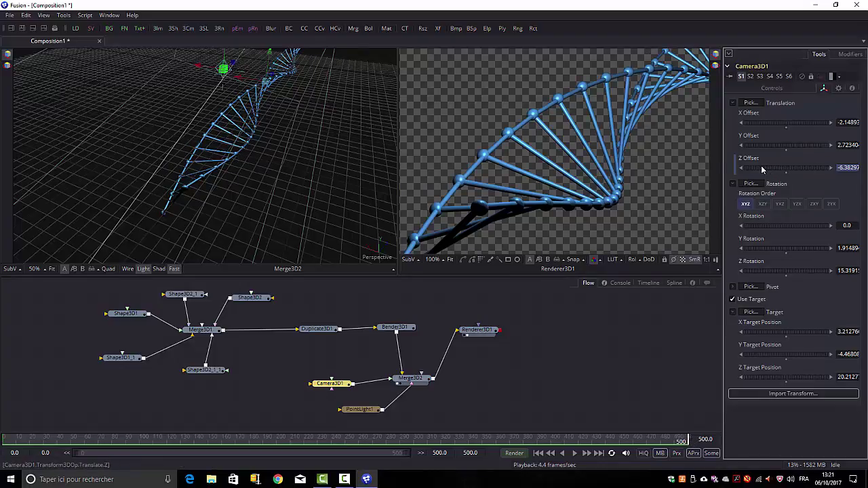
left_click_drag(758, 171, 811, 170)
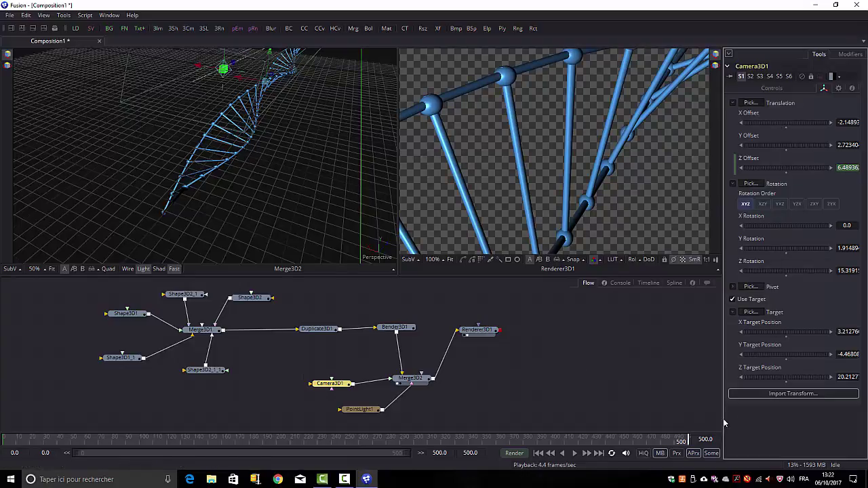
right_click(751, 165)
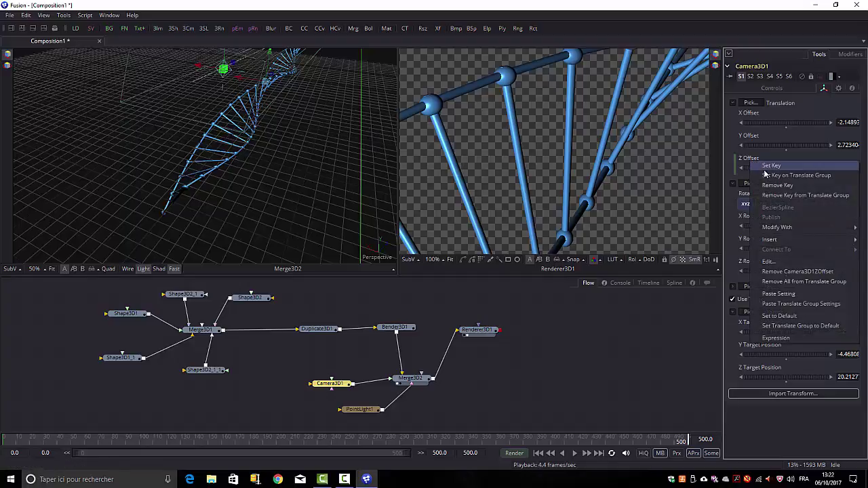
left_click(767, 166)
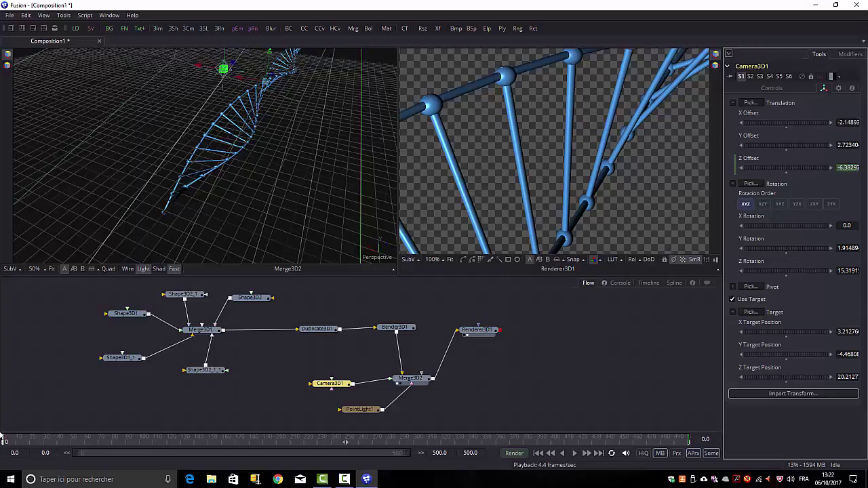
Play the camera and twist animation from frame 0 to preview it, and stop the playback.
left_click(538, 453)
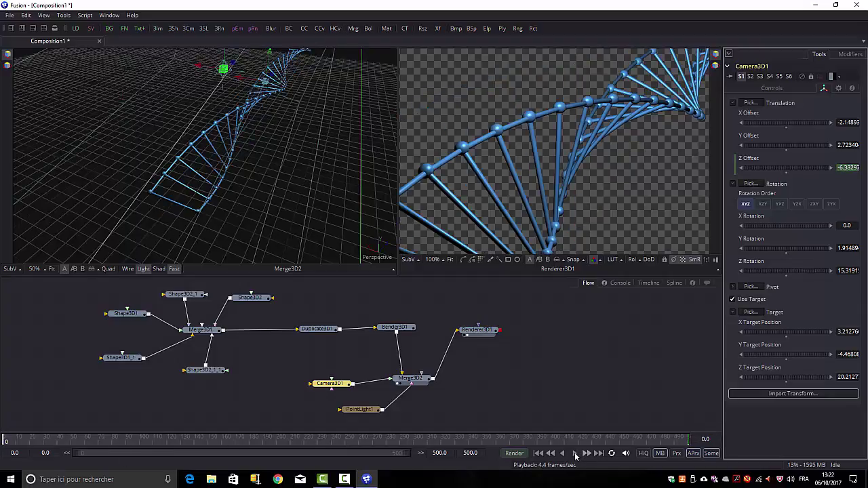
left_click(575, 454)
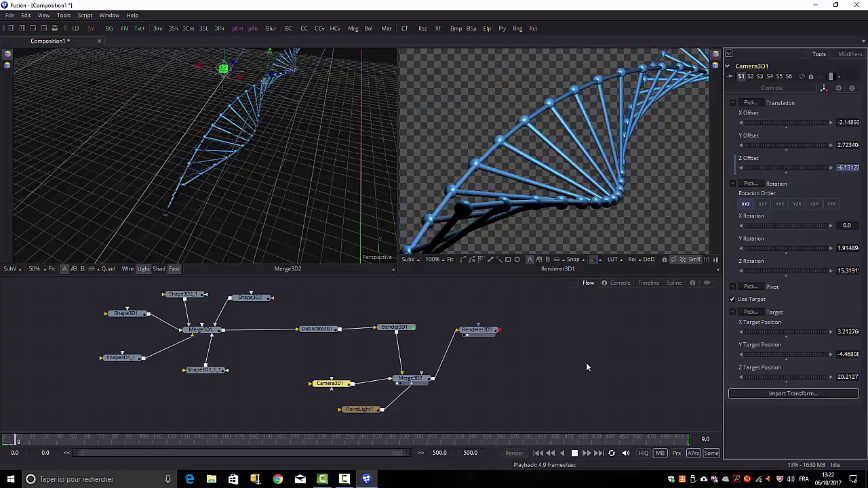
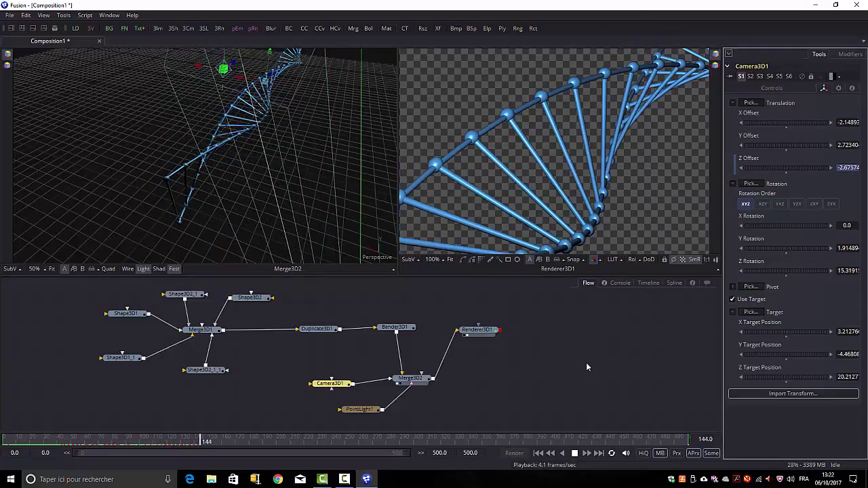
key("space")
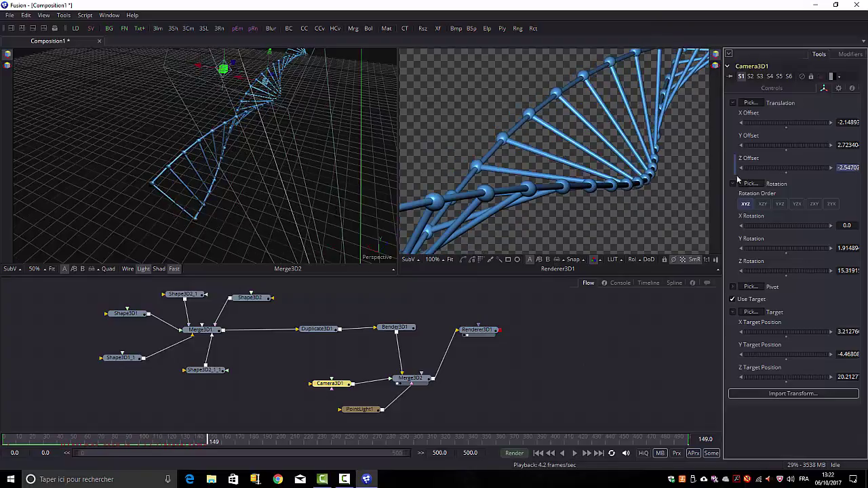
Turn off the checkered background in the Renderer3D1 view and add a Saver node after Renderer3D1.
left_click(681, 260)
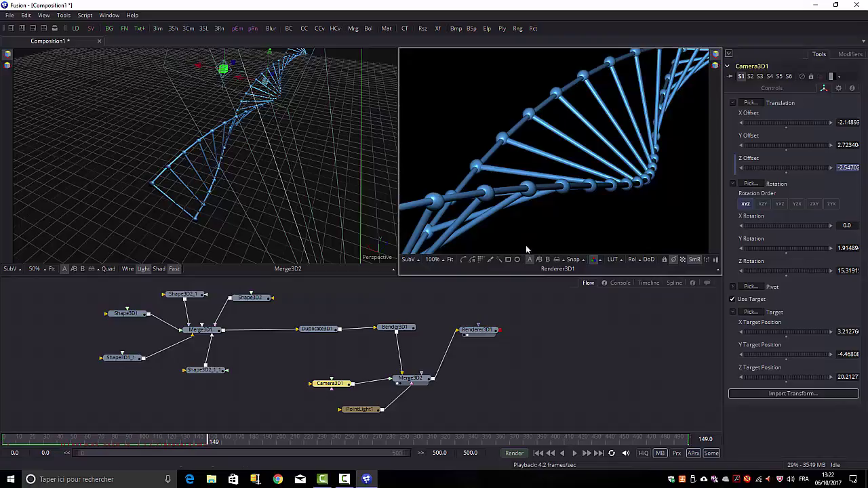
left_click_drag(478, 329, 501, 370)
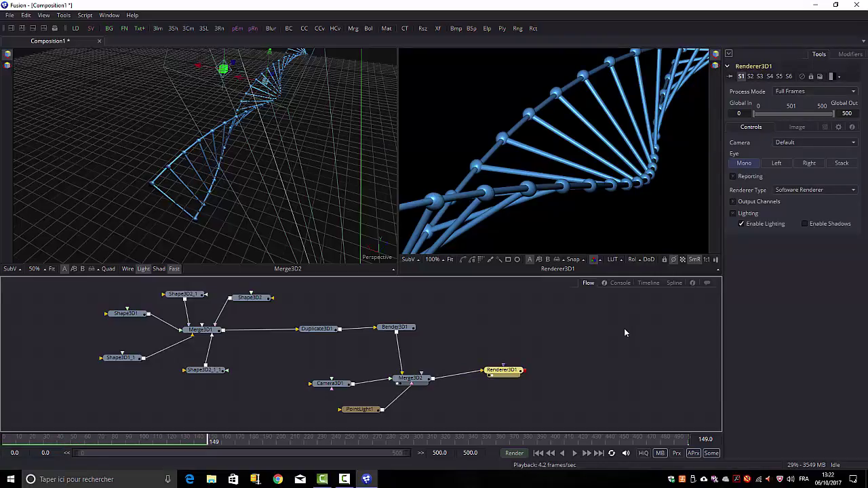
left_click(64, 16)
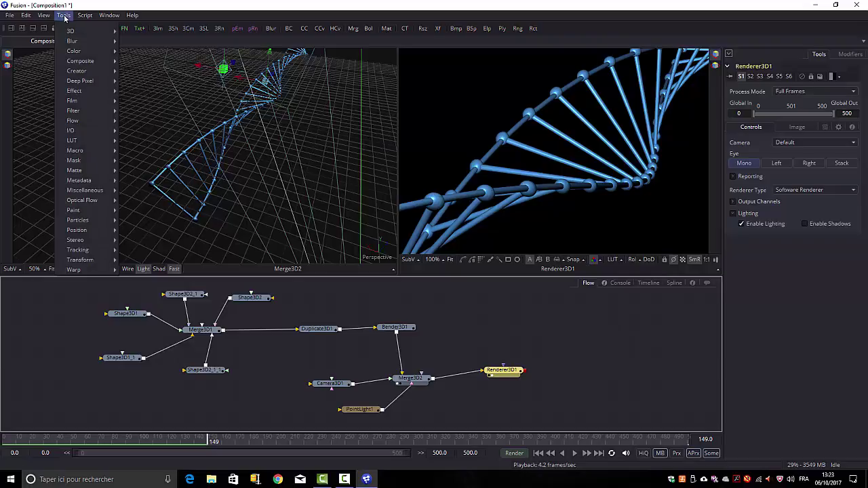
mouse_move(94, 33)
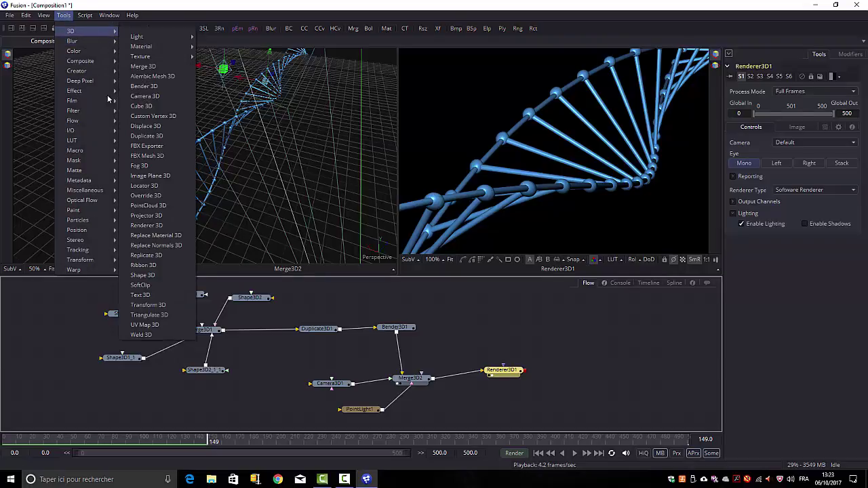
mouse_move(69, 134)
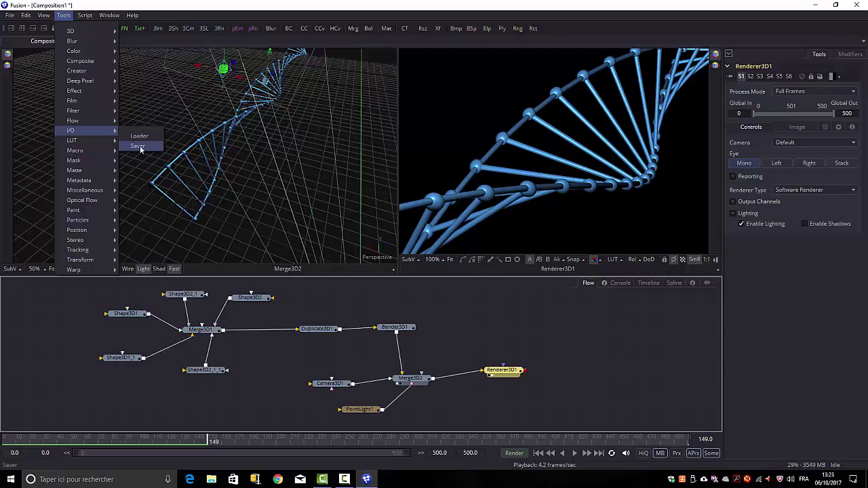
left_click(138, 145)
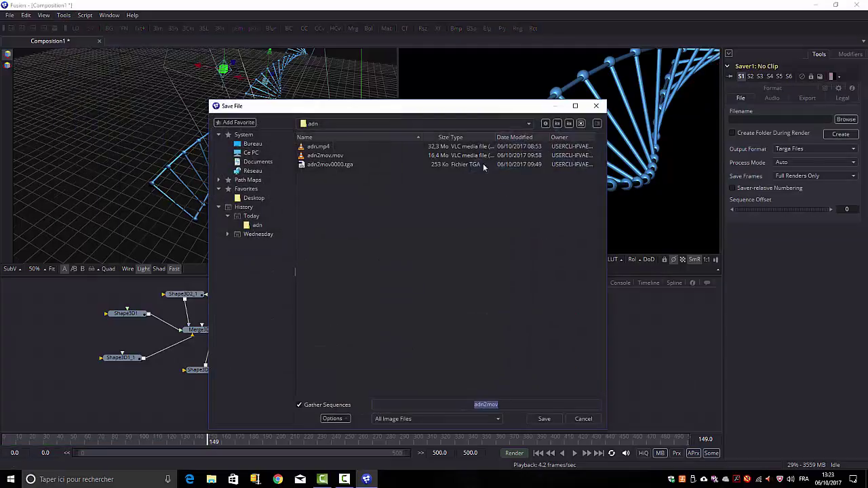
Browse to the adn folder on the TOSHIBA EXT (G:) drive for the Saver's output file.
left_click_drag(426, 108, 375, 39)
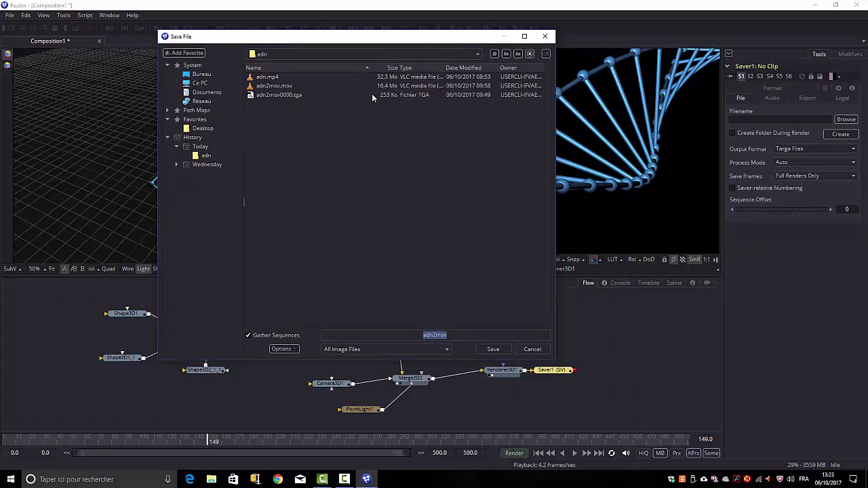
left_click(198, 83)
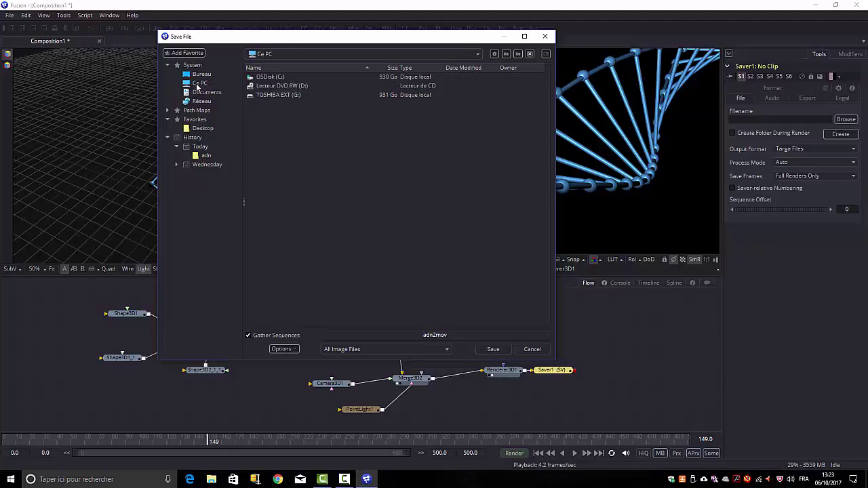
left_click(285, 95)
double_click(280, 95)
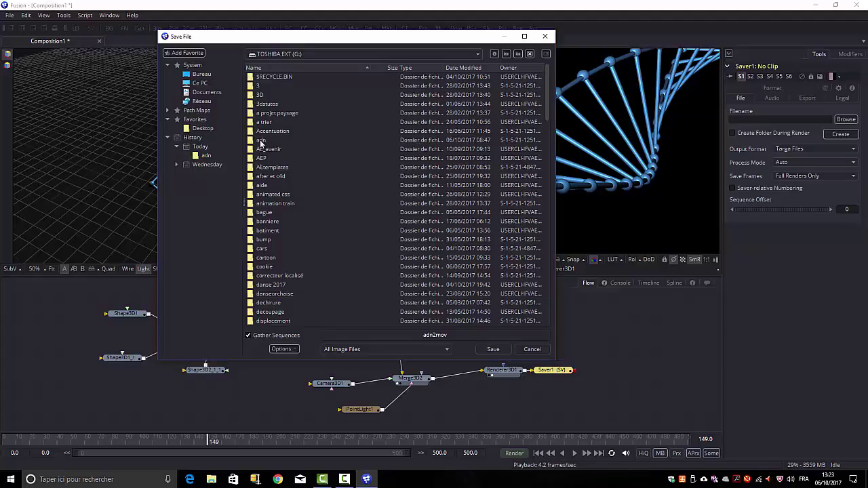
double_click(261, 141)
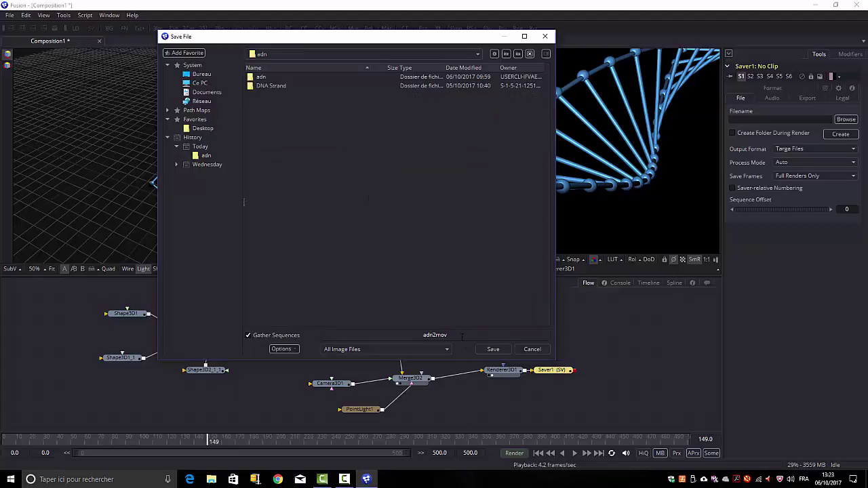
Name the Saver's output file "adn tuto" and save it in the adn folder.
left_click_drag(432, 335, 405, 334)
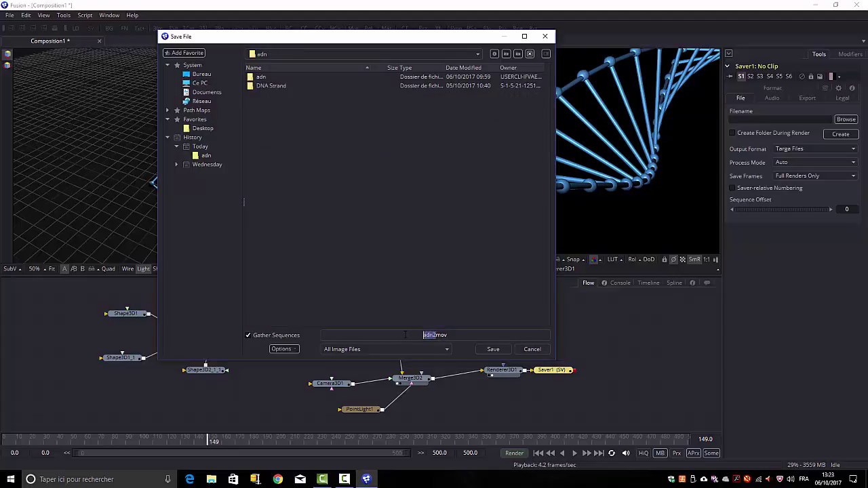
key("Delete")
key("Delete")
type("adn tuto")
left_click(461, 337)
key("BackSpace")
key("BackSpace")
key("BackSpace")
left_click(487, 352)
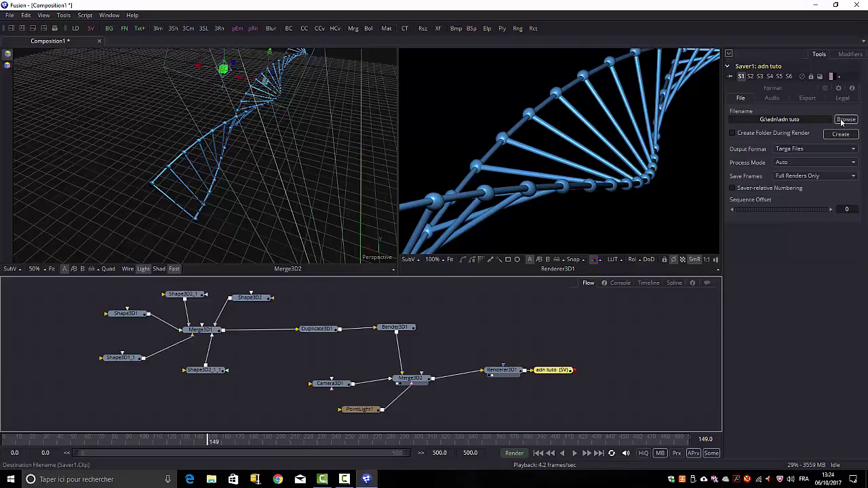
Examine the Saver's file, export and legal settings, including the available video types.
left_click(811, 99)
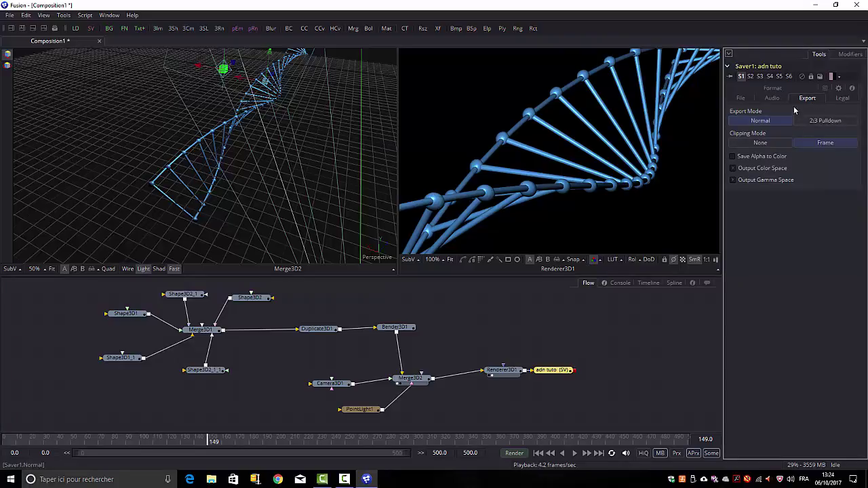
left_click(741, 98)
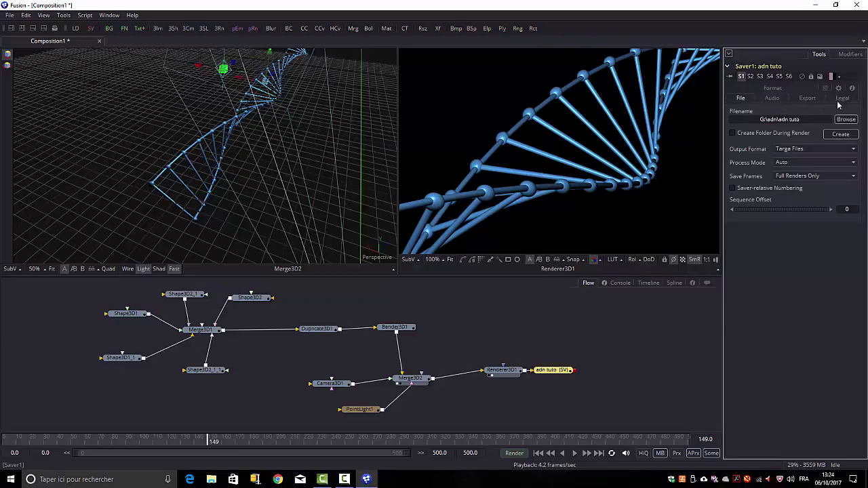
left_click(846, 120)
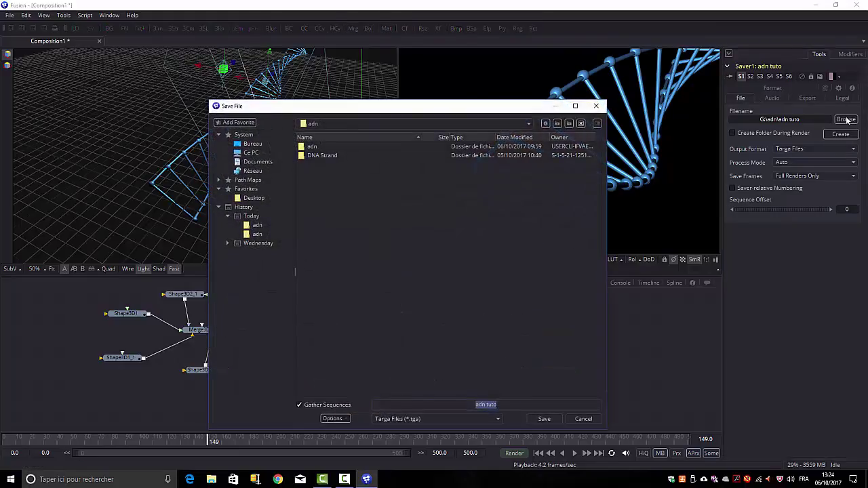
left_click(596, 105)
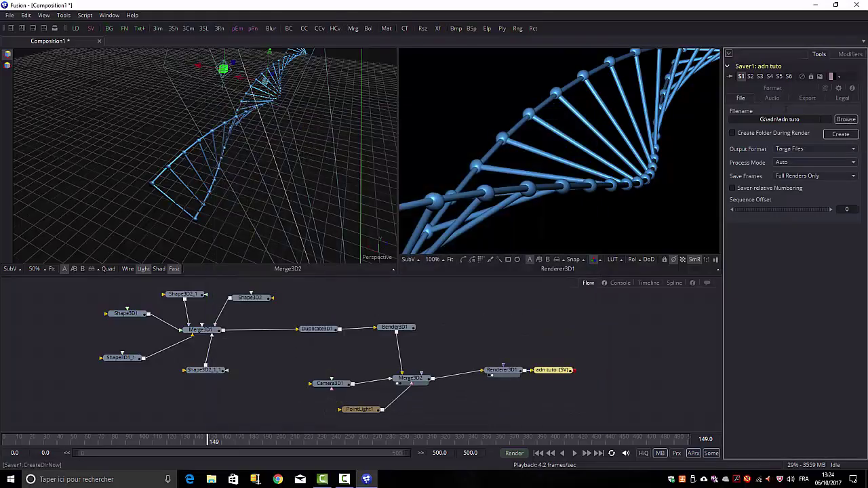
left_click(845, 99)
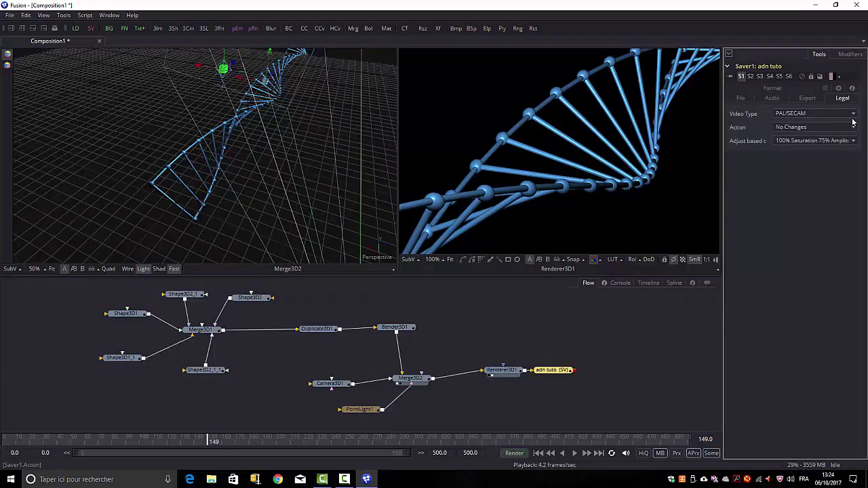
left_click(853, 117)
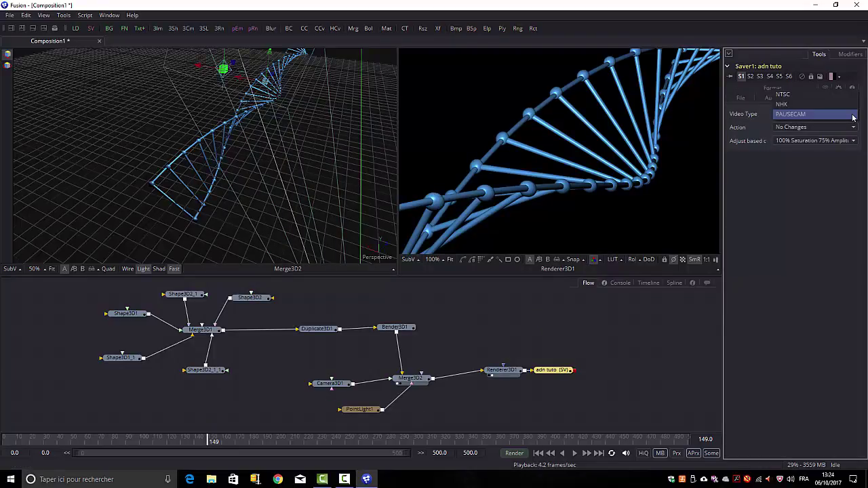
left_click(853, 114)
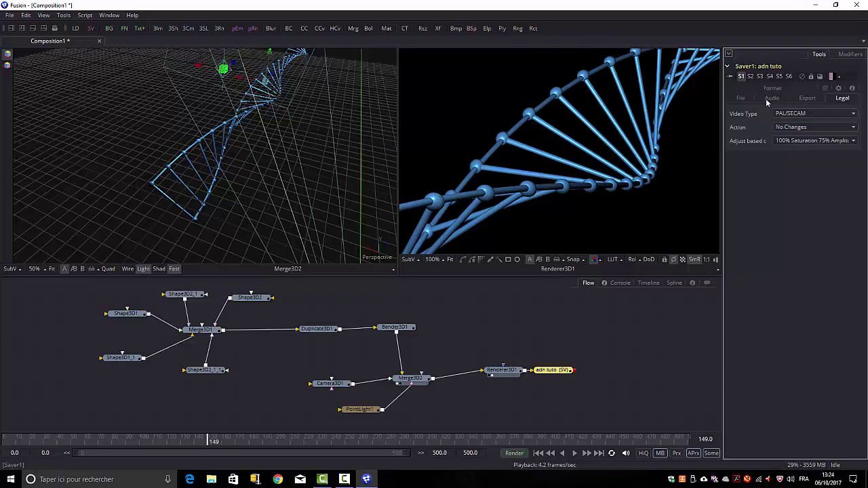
left_click(807, 99)
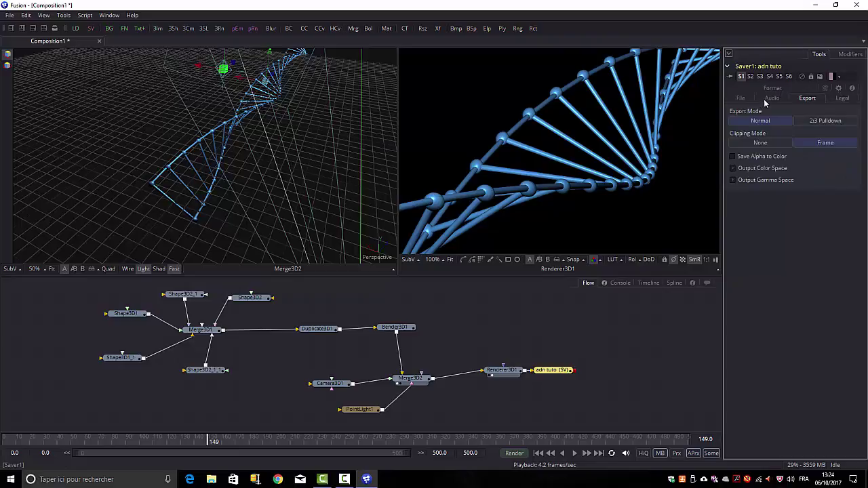
left_click(739, 98)
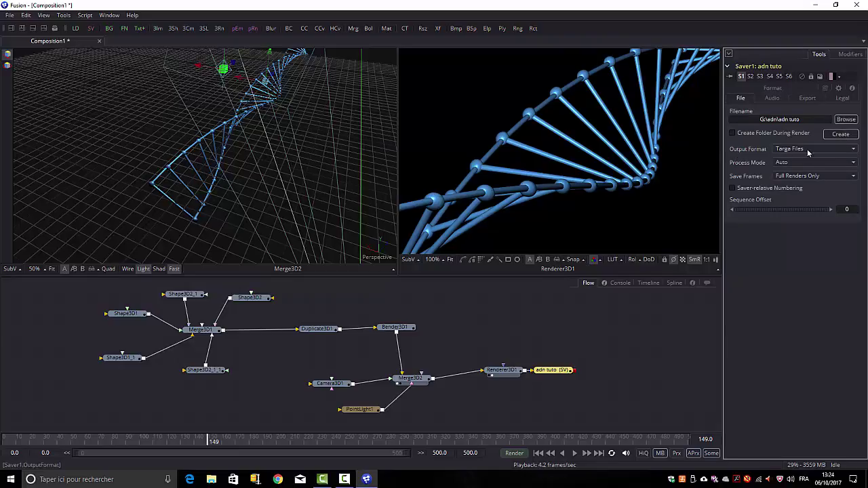
Set the Saver's output format to QuickTime Movies and start the full-size Final render of frames 0 to 500.
left_click(854, 151)
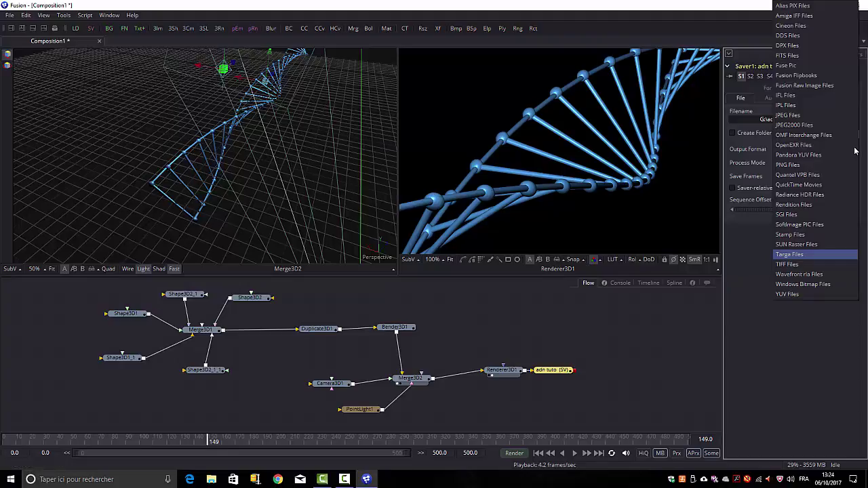
left_click(797, 184)
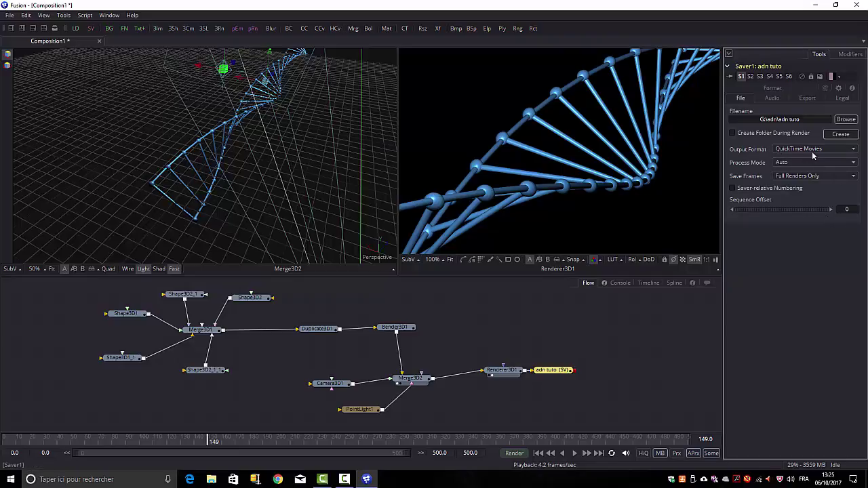
left_click(790, 119)
left_click(514, 453)
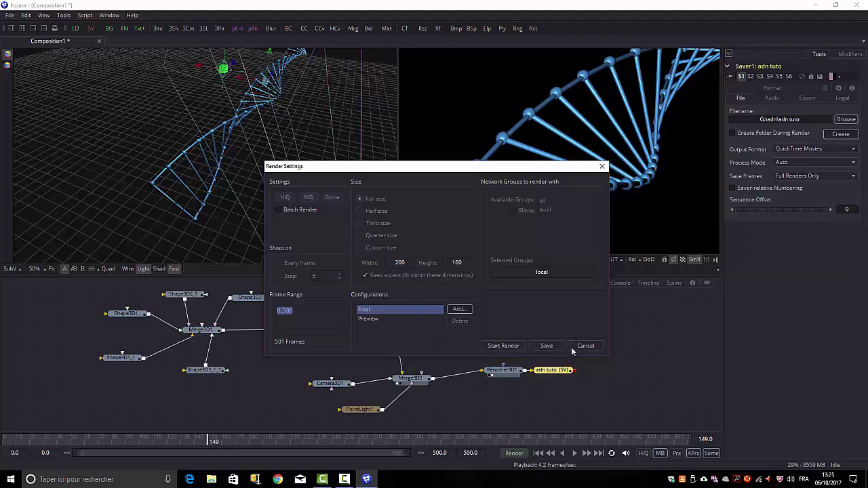
left_click(503, 346)
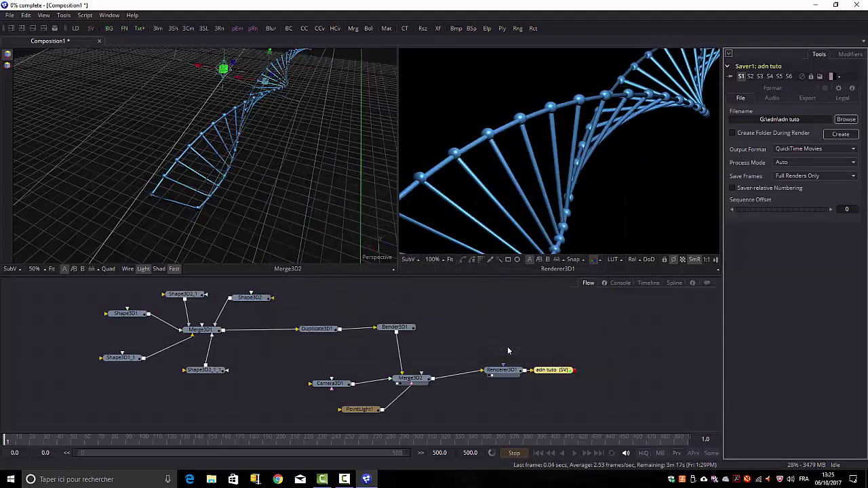